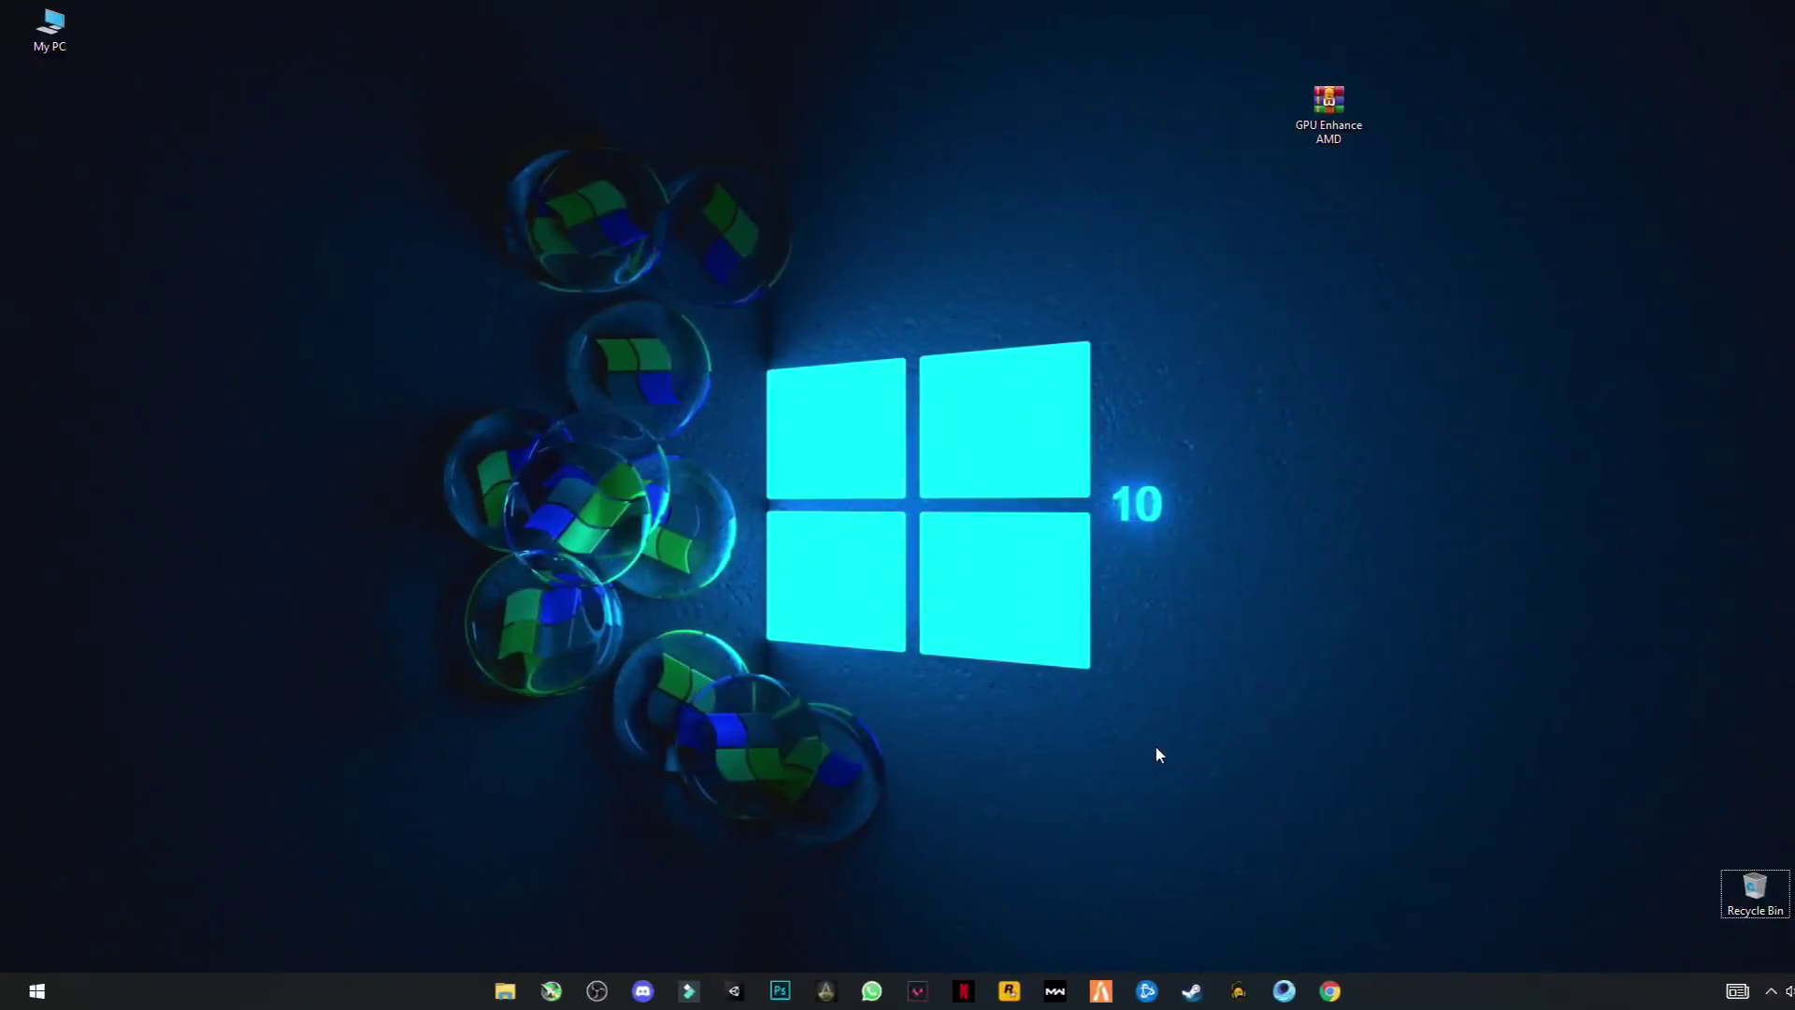
Launch AMD Radeon Software from the desktop, disable Anti-Lag and Image Sharpening, and view Display settings.
right_click(700, 319)
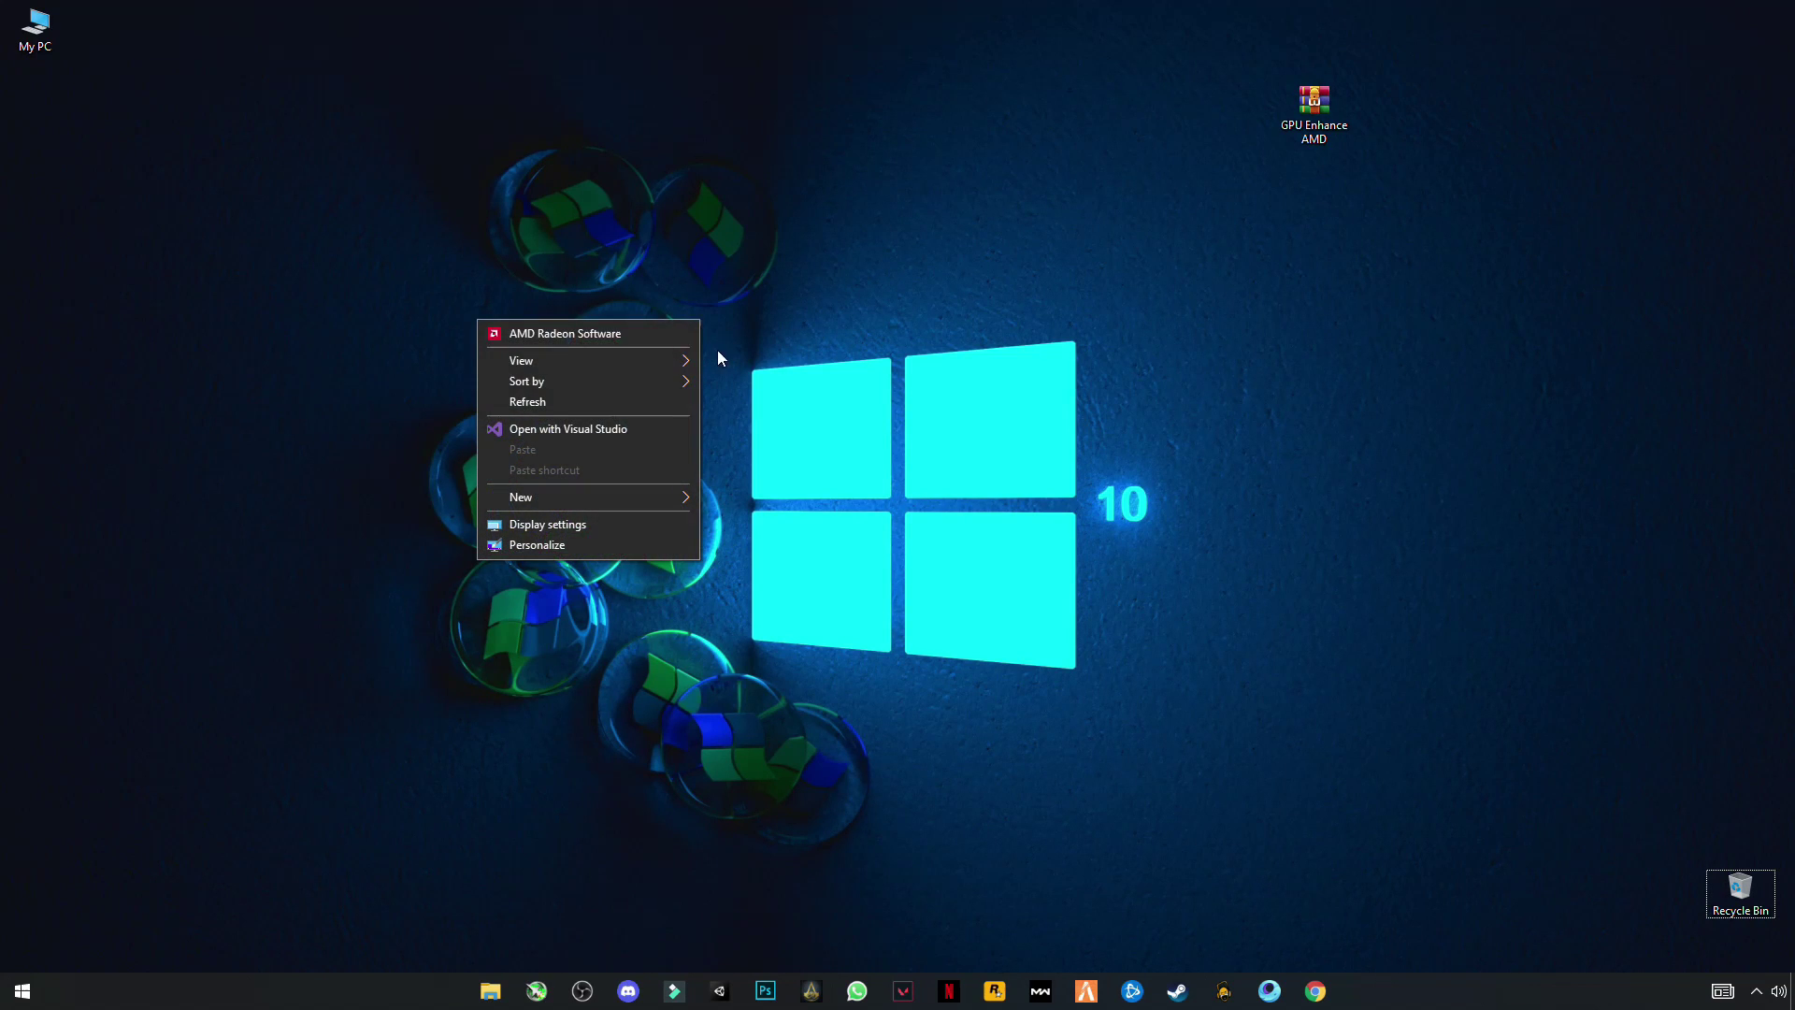
click(617, 333)
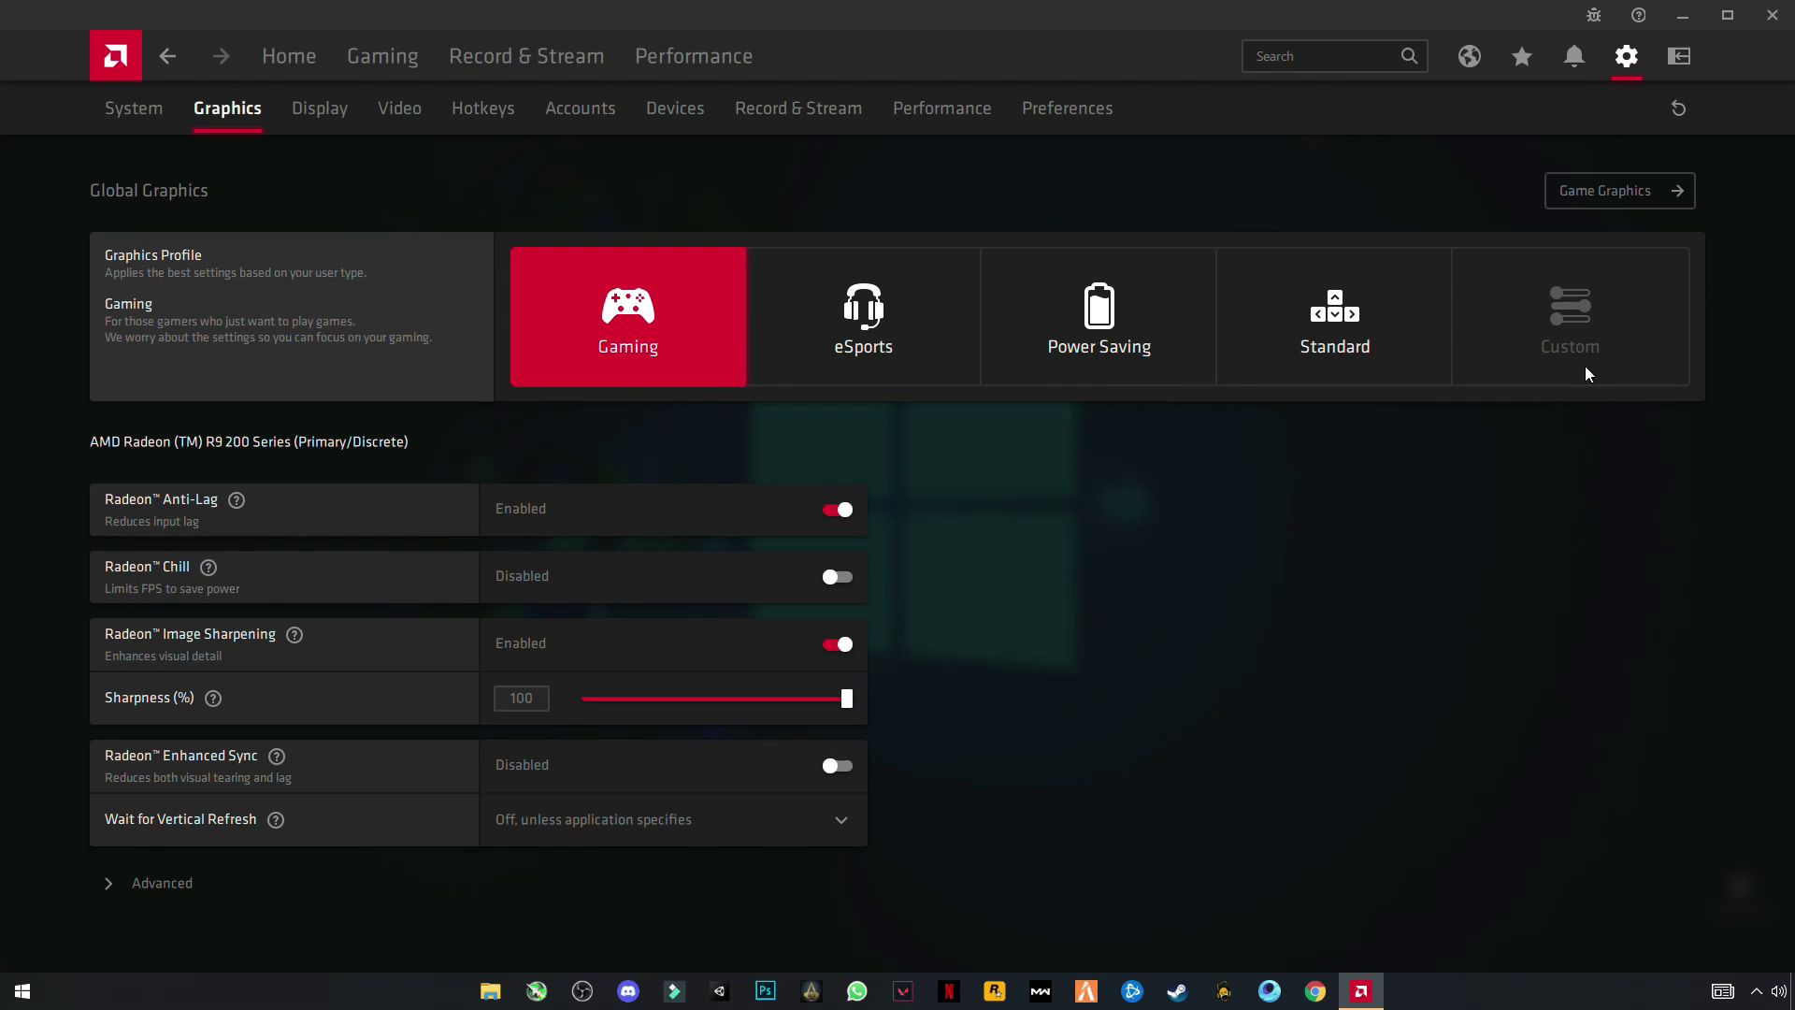
click(834, 514)
click(838, 646)
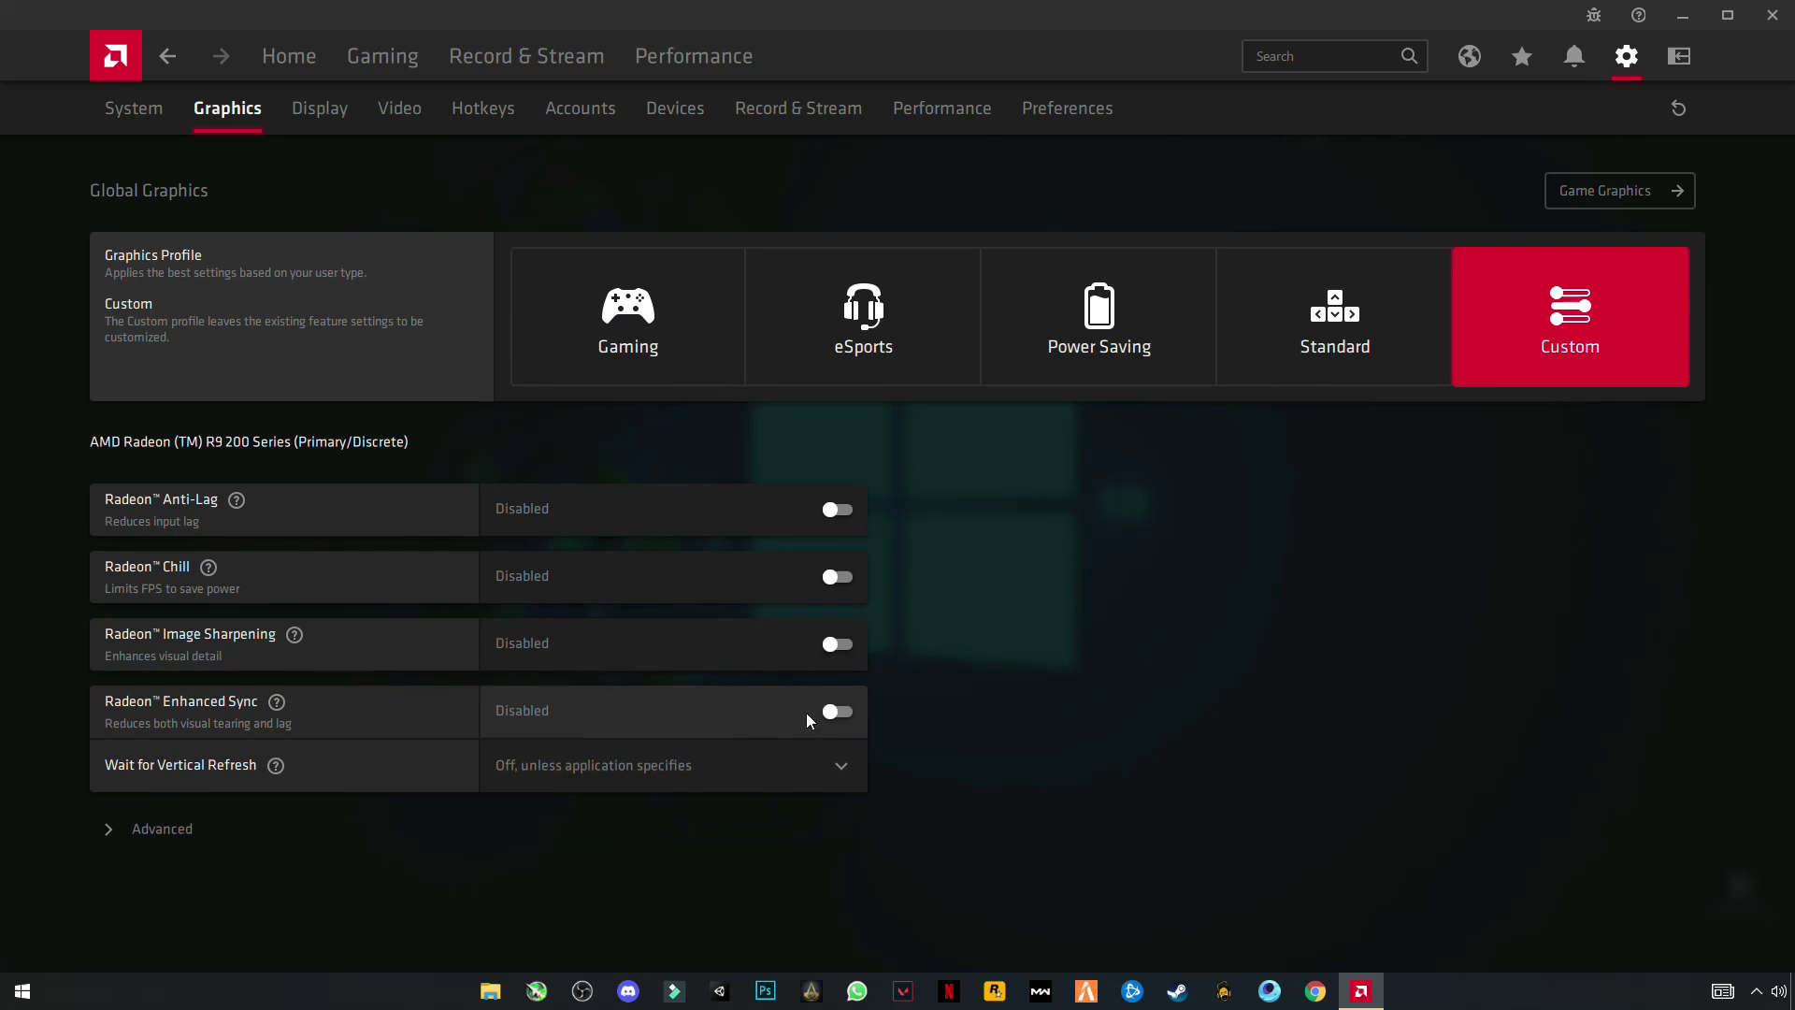
click(159, 829)
scroll(790, 677, down, 5)
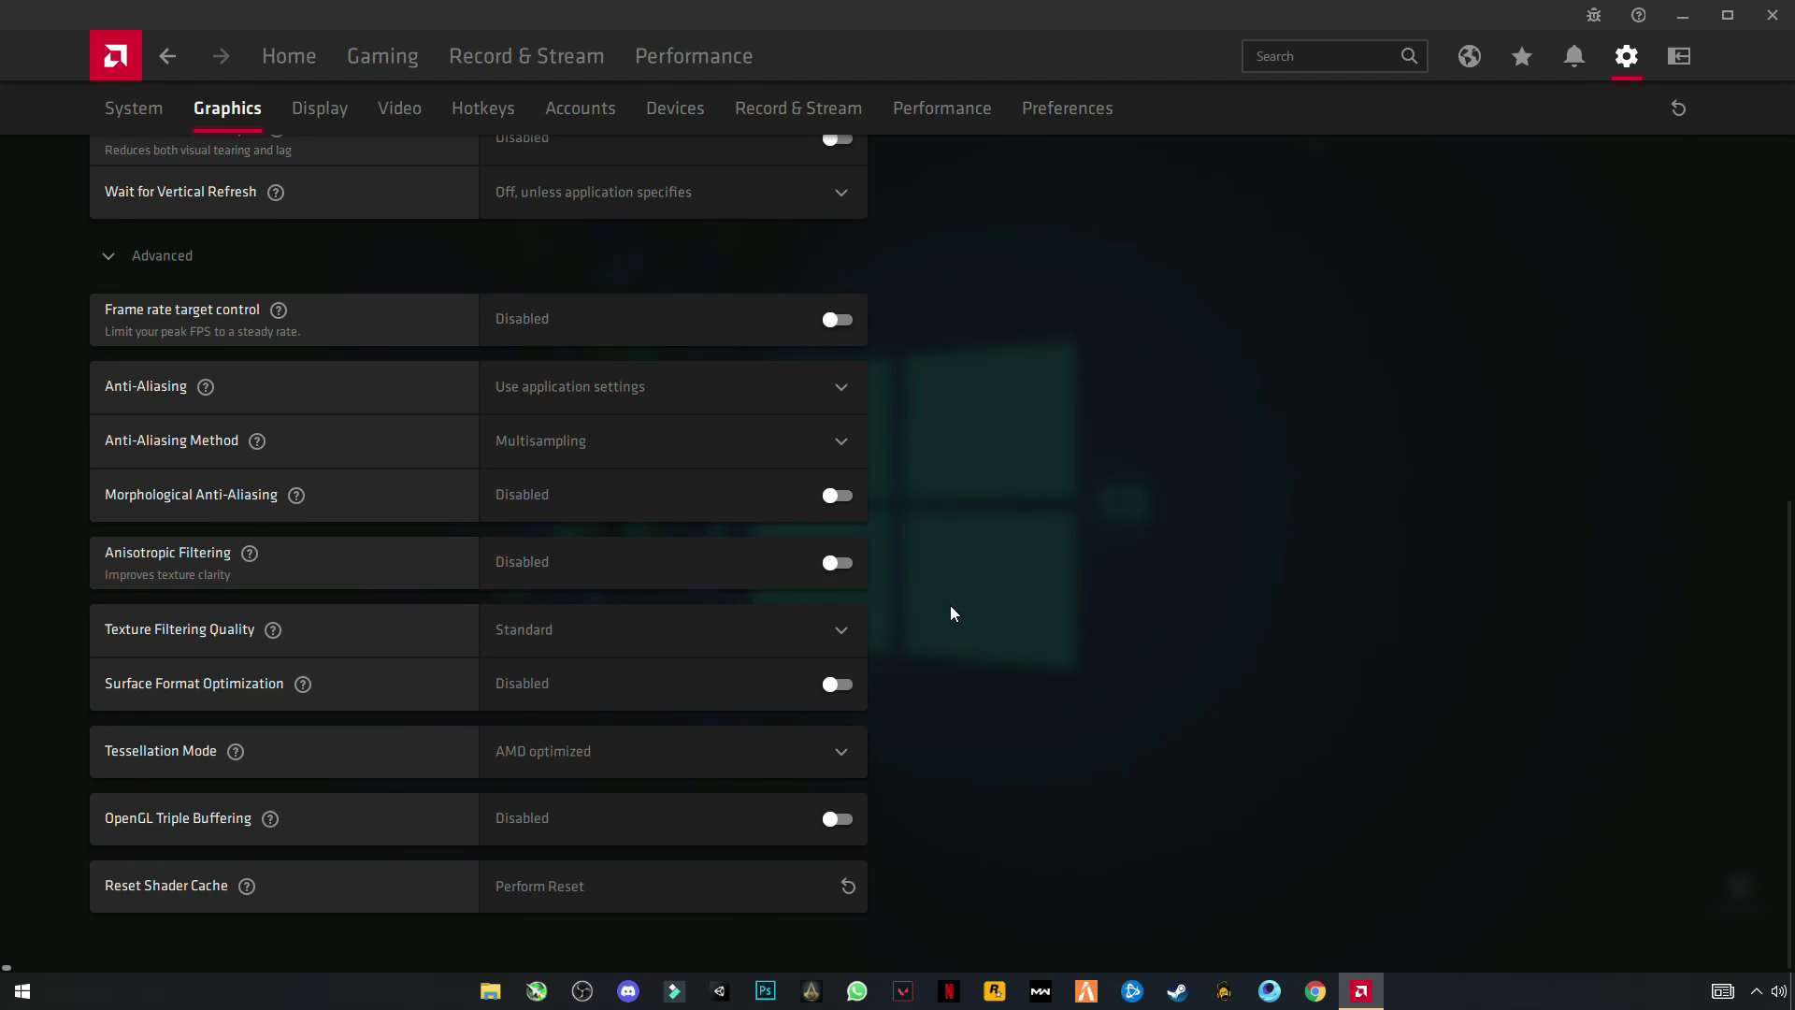
scroll(949, 612, up, 5)
scroll(879, 538, down, 2)
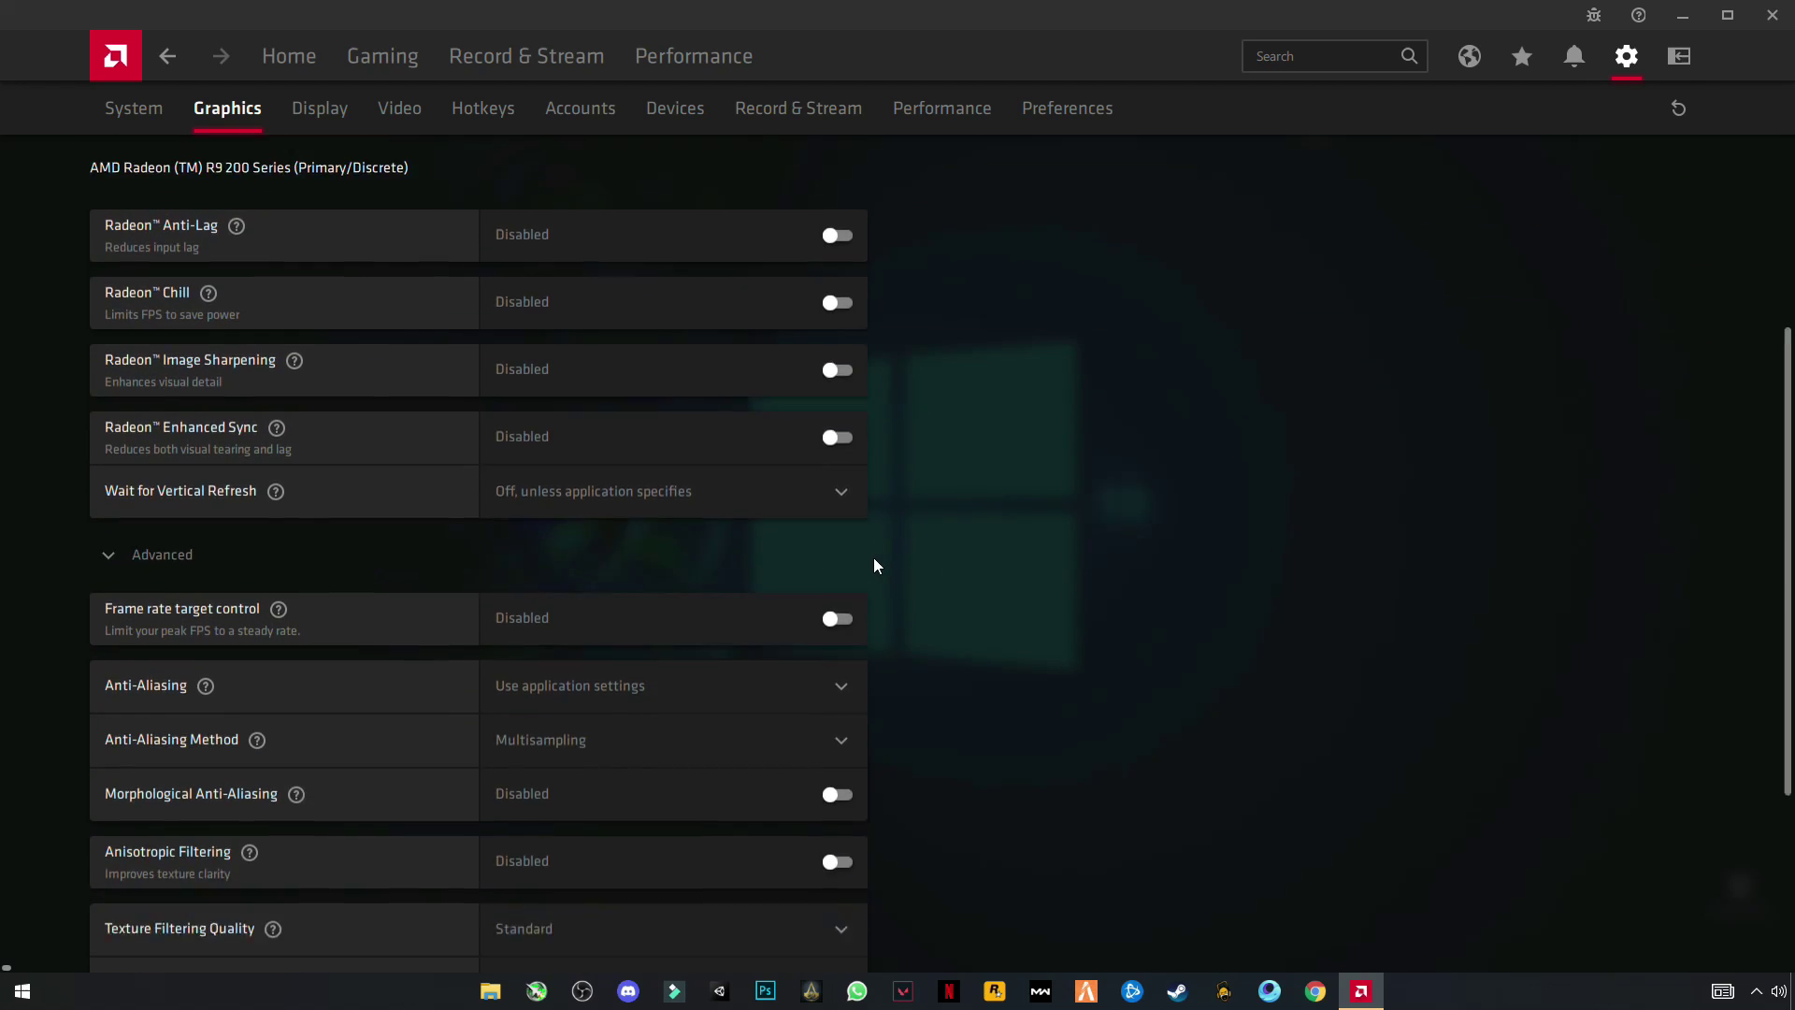
scroll(875, 557, down, 2)
scroll(898, 540, up, 1)
scroll(915, 532, up, 2)
scroll(906, 536, up, 2)
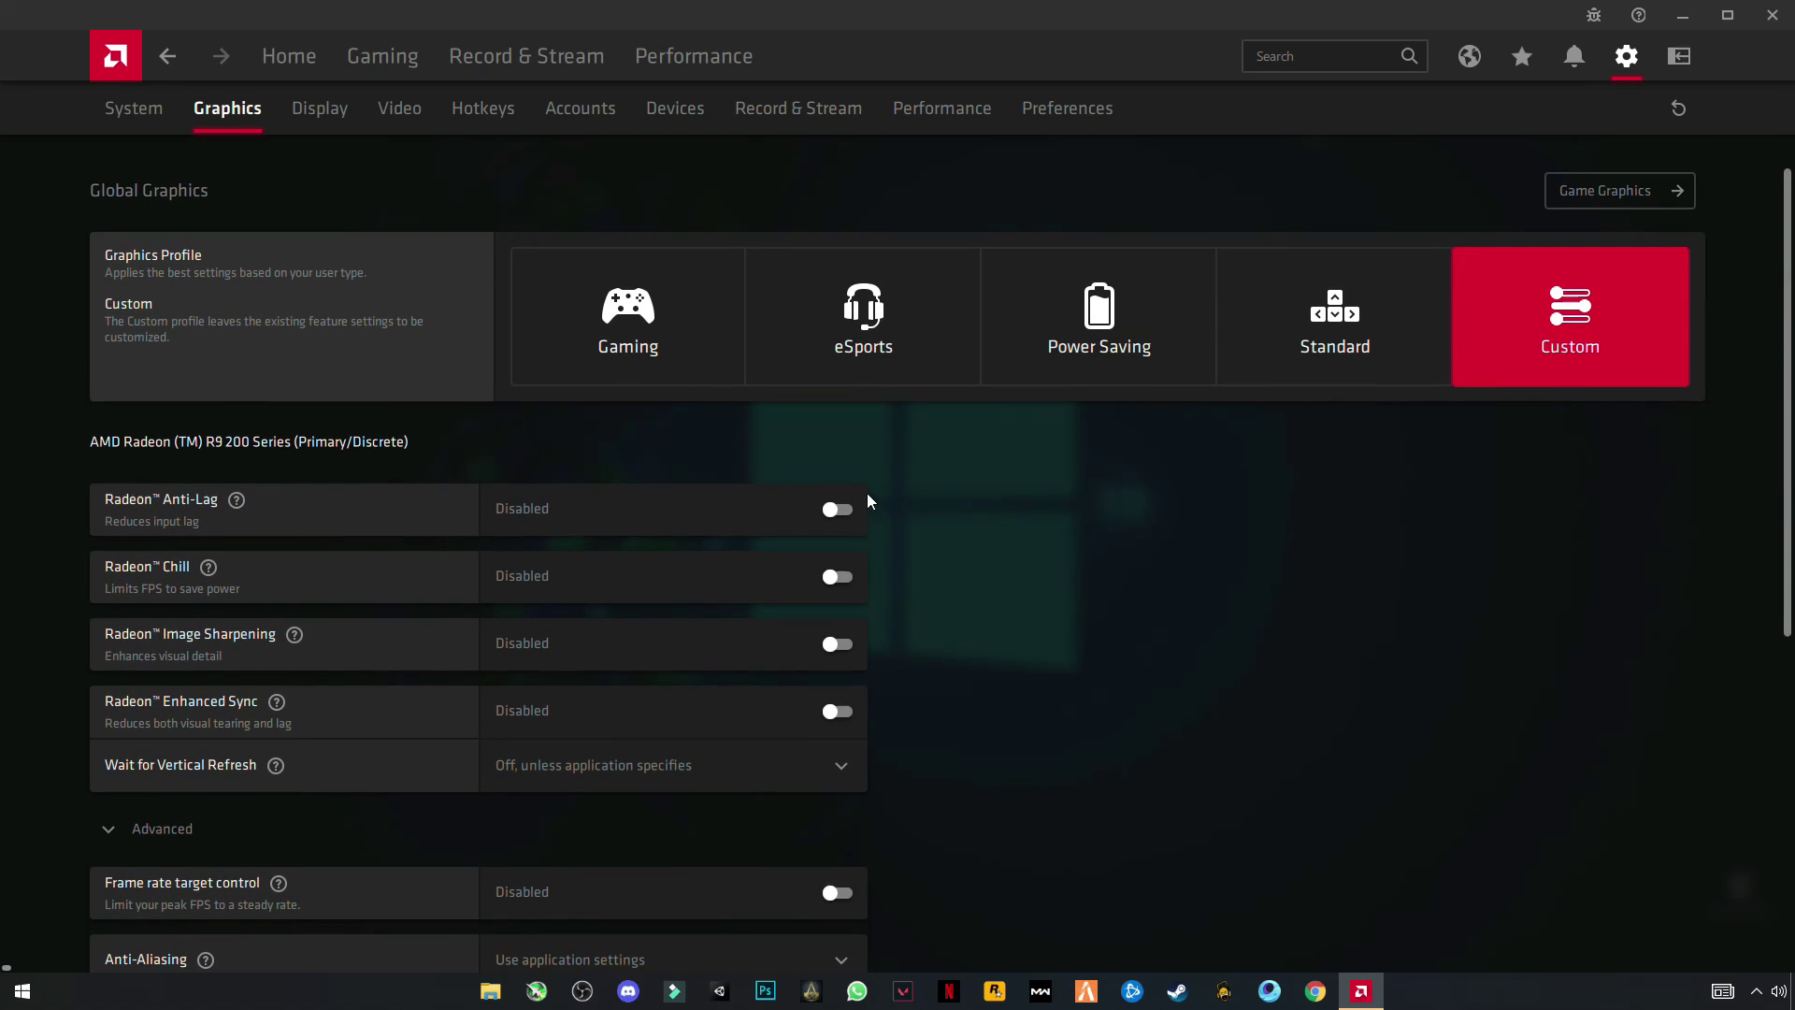
click(315, 112)
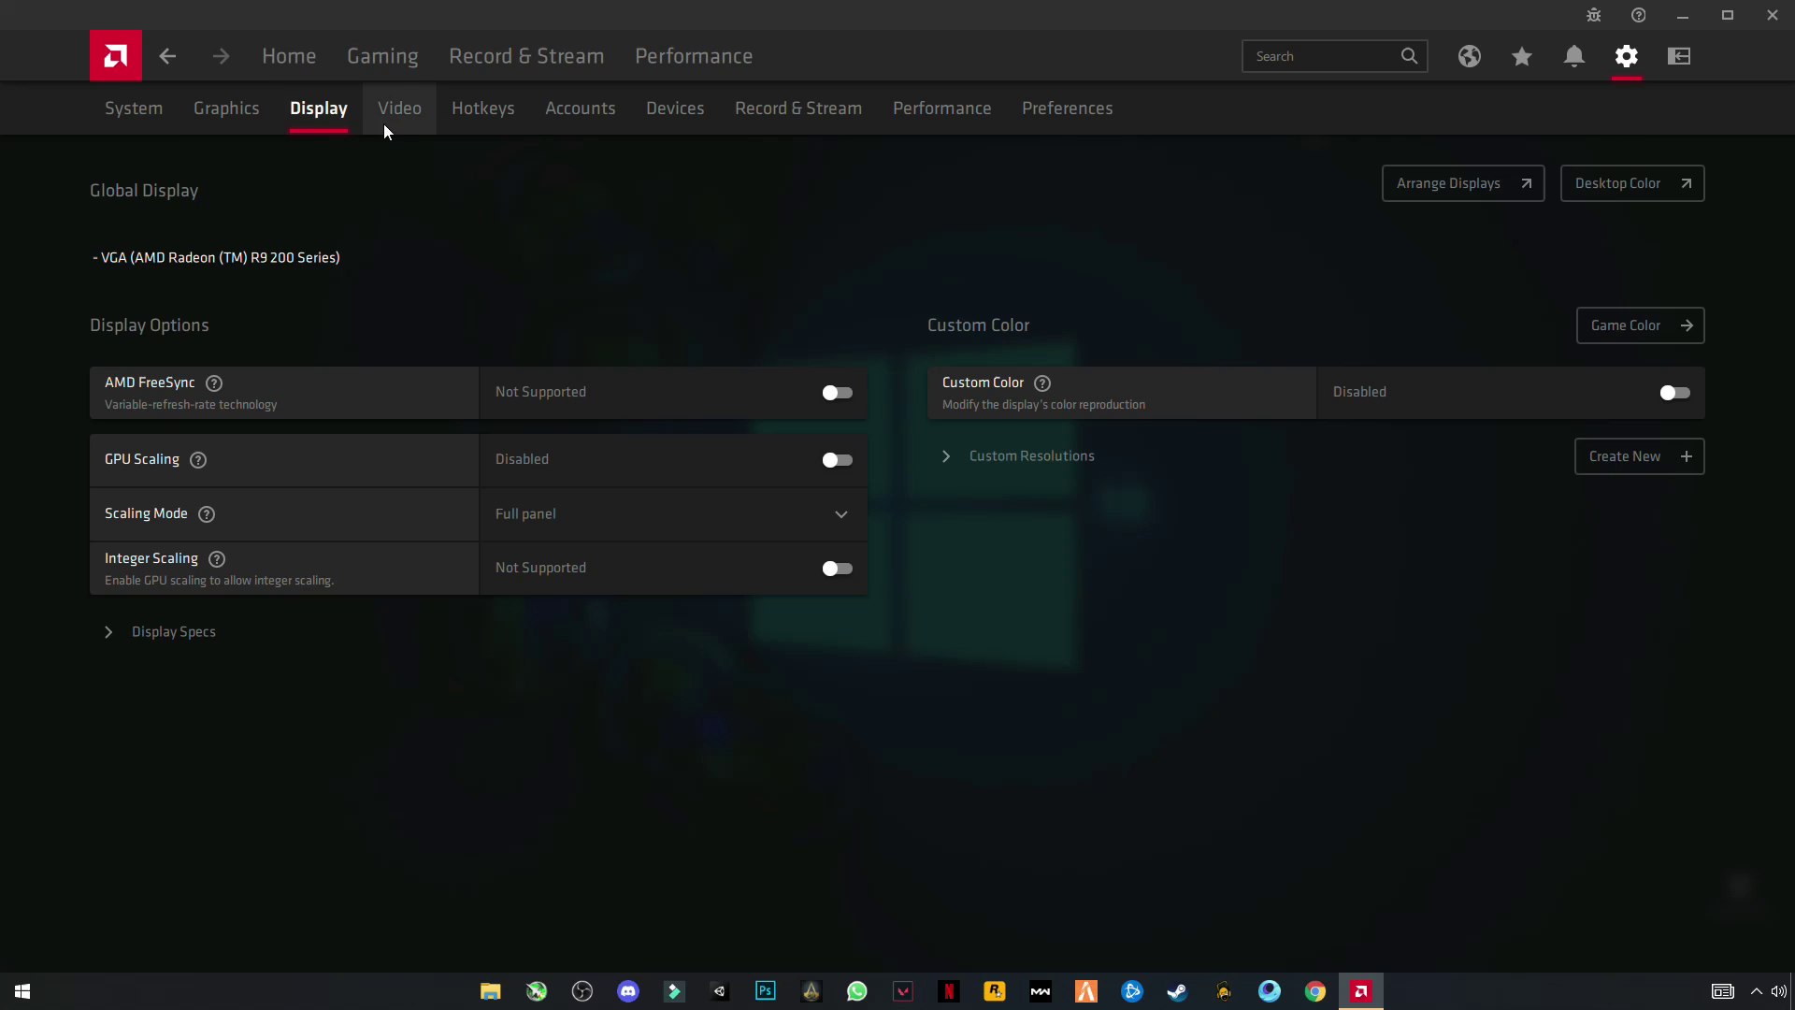
Review the Video, Hotkeys, Accounts, Devices, Record & Stream, Performance and Preferences pages, then exit.
click(392, 123)
click(467, 113)
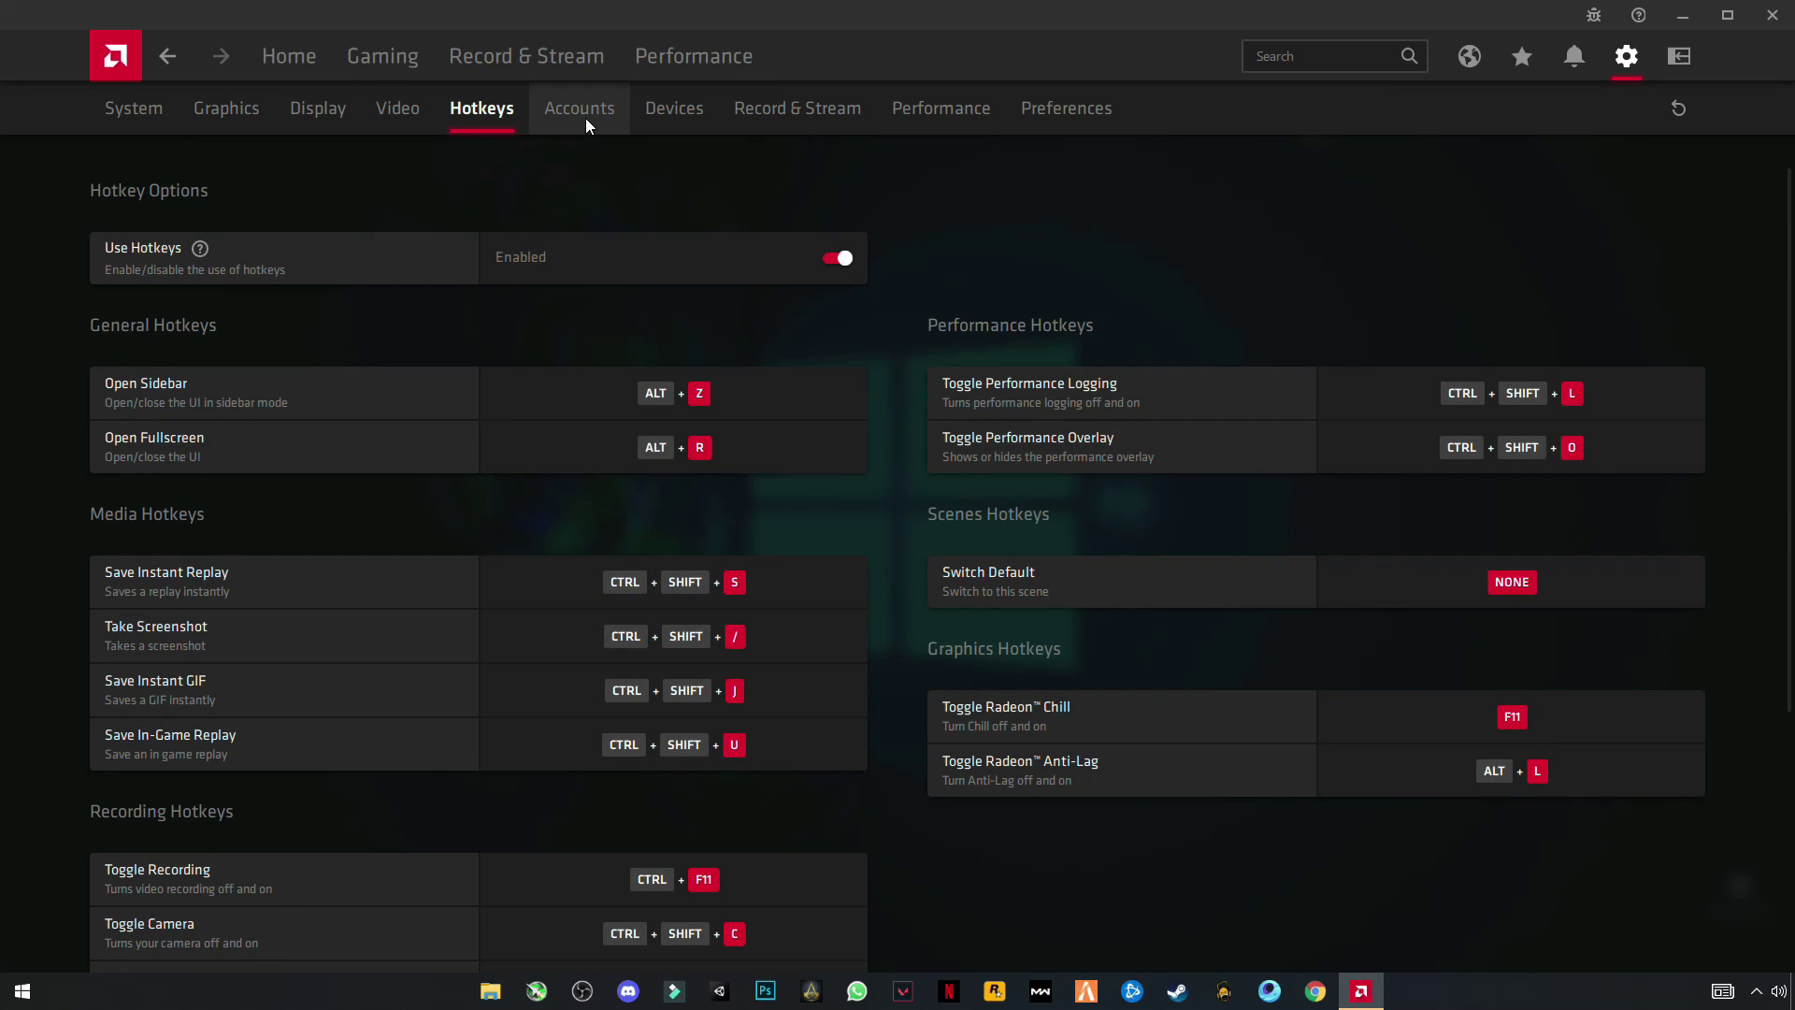
click(586, 118)
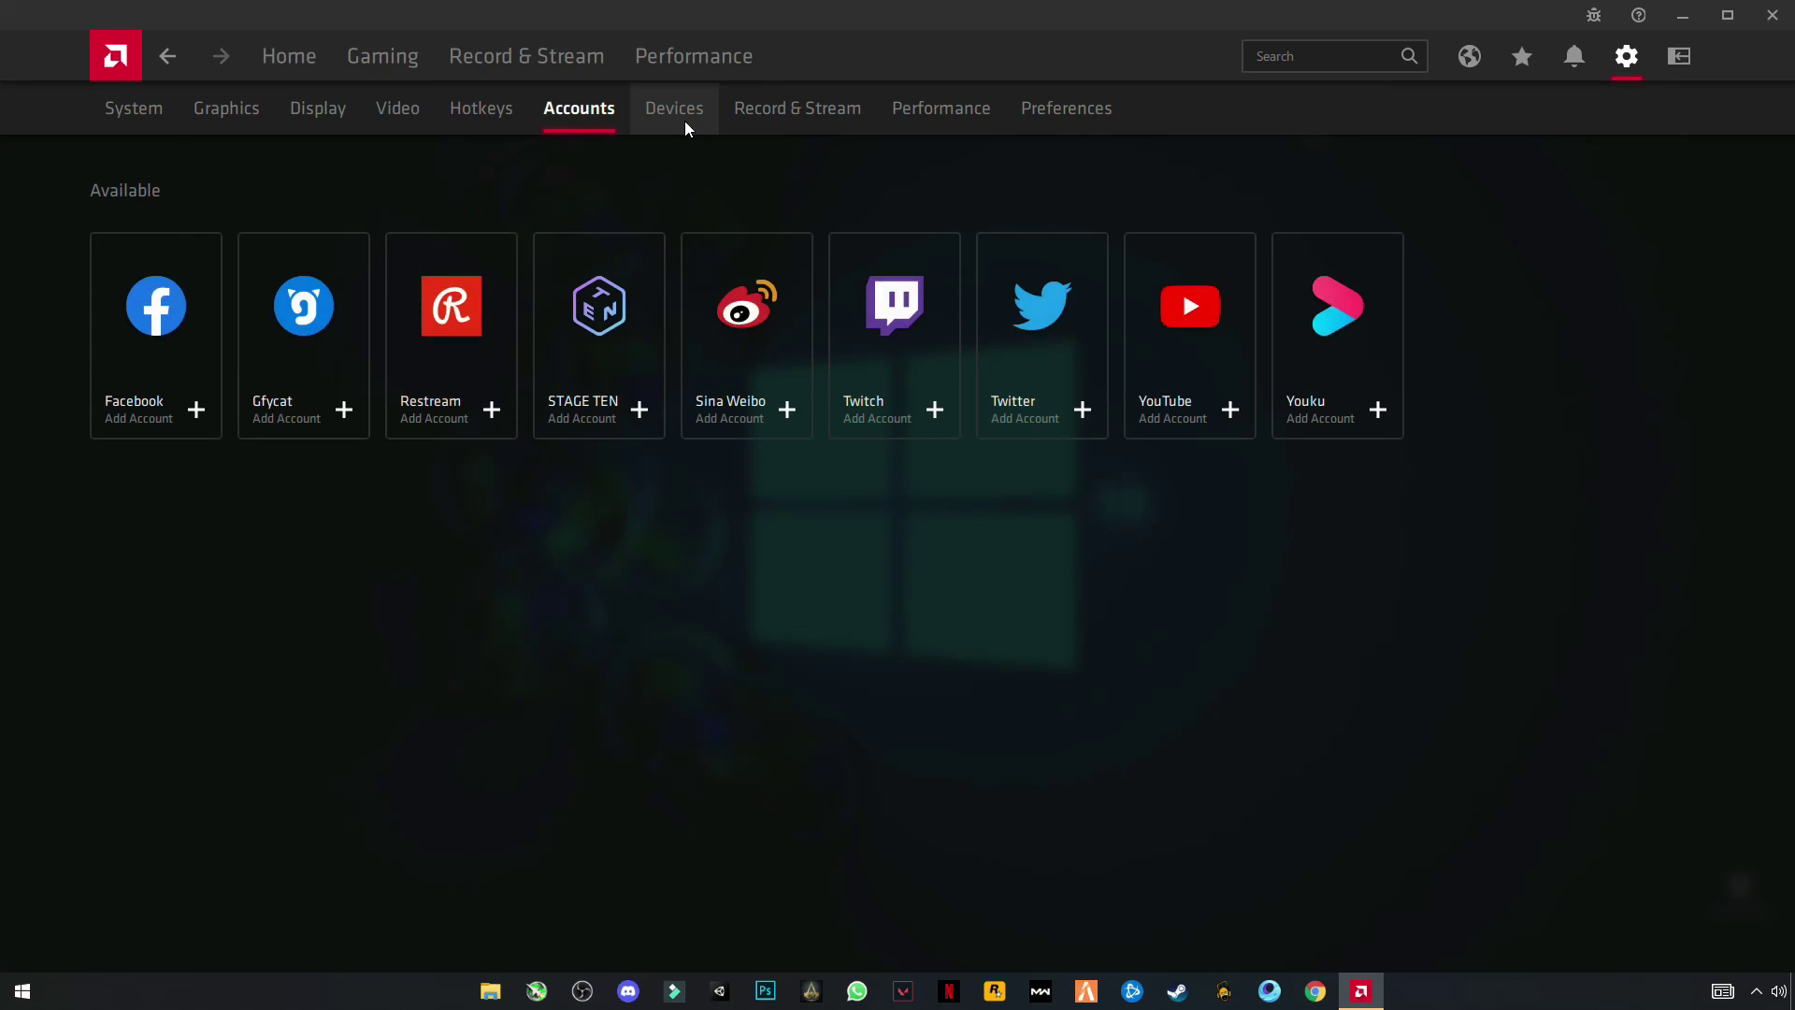
click(685, 120)
click(773, 122)
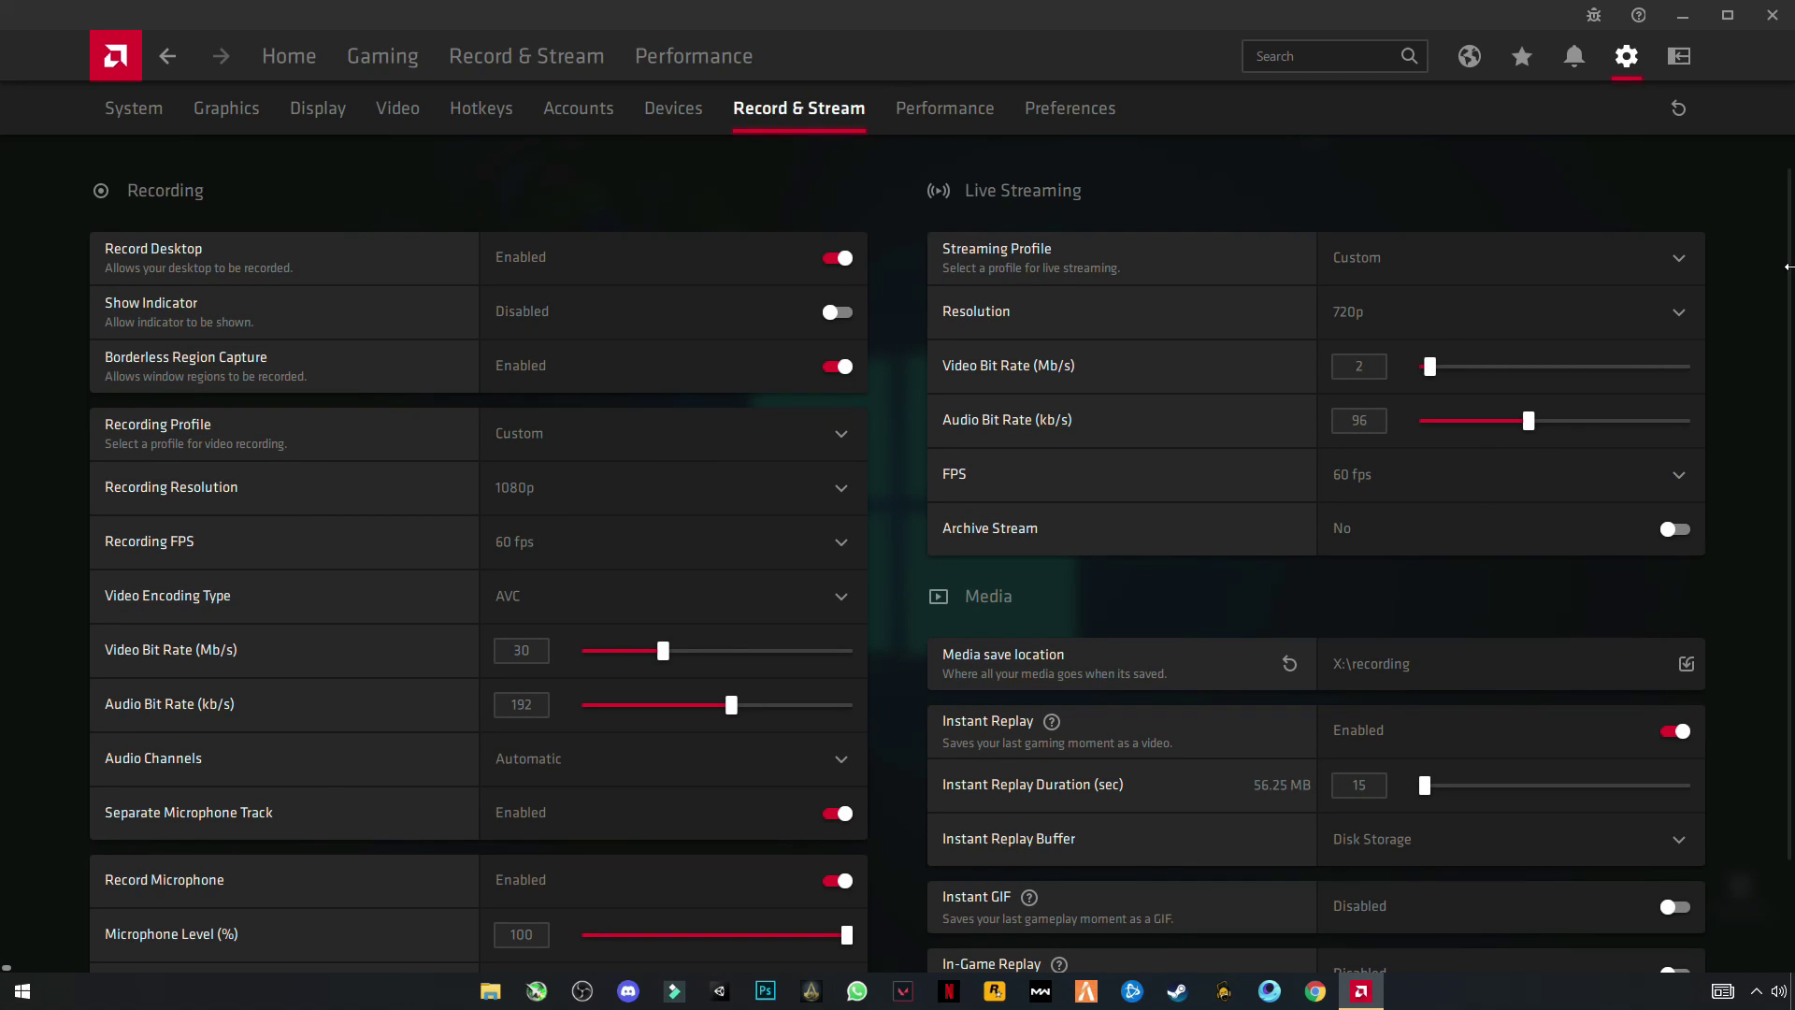
scroll(1123, 406, down, 2)
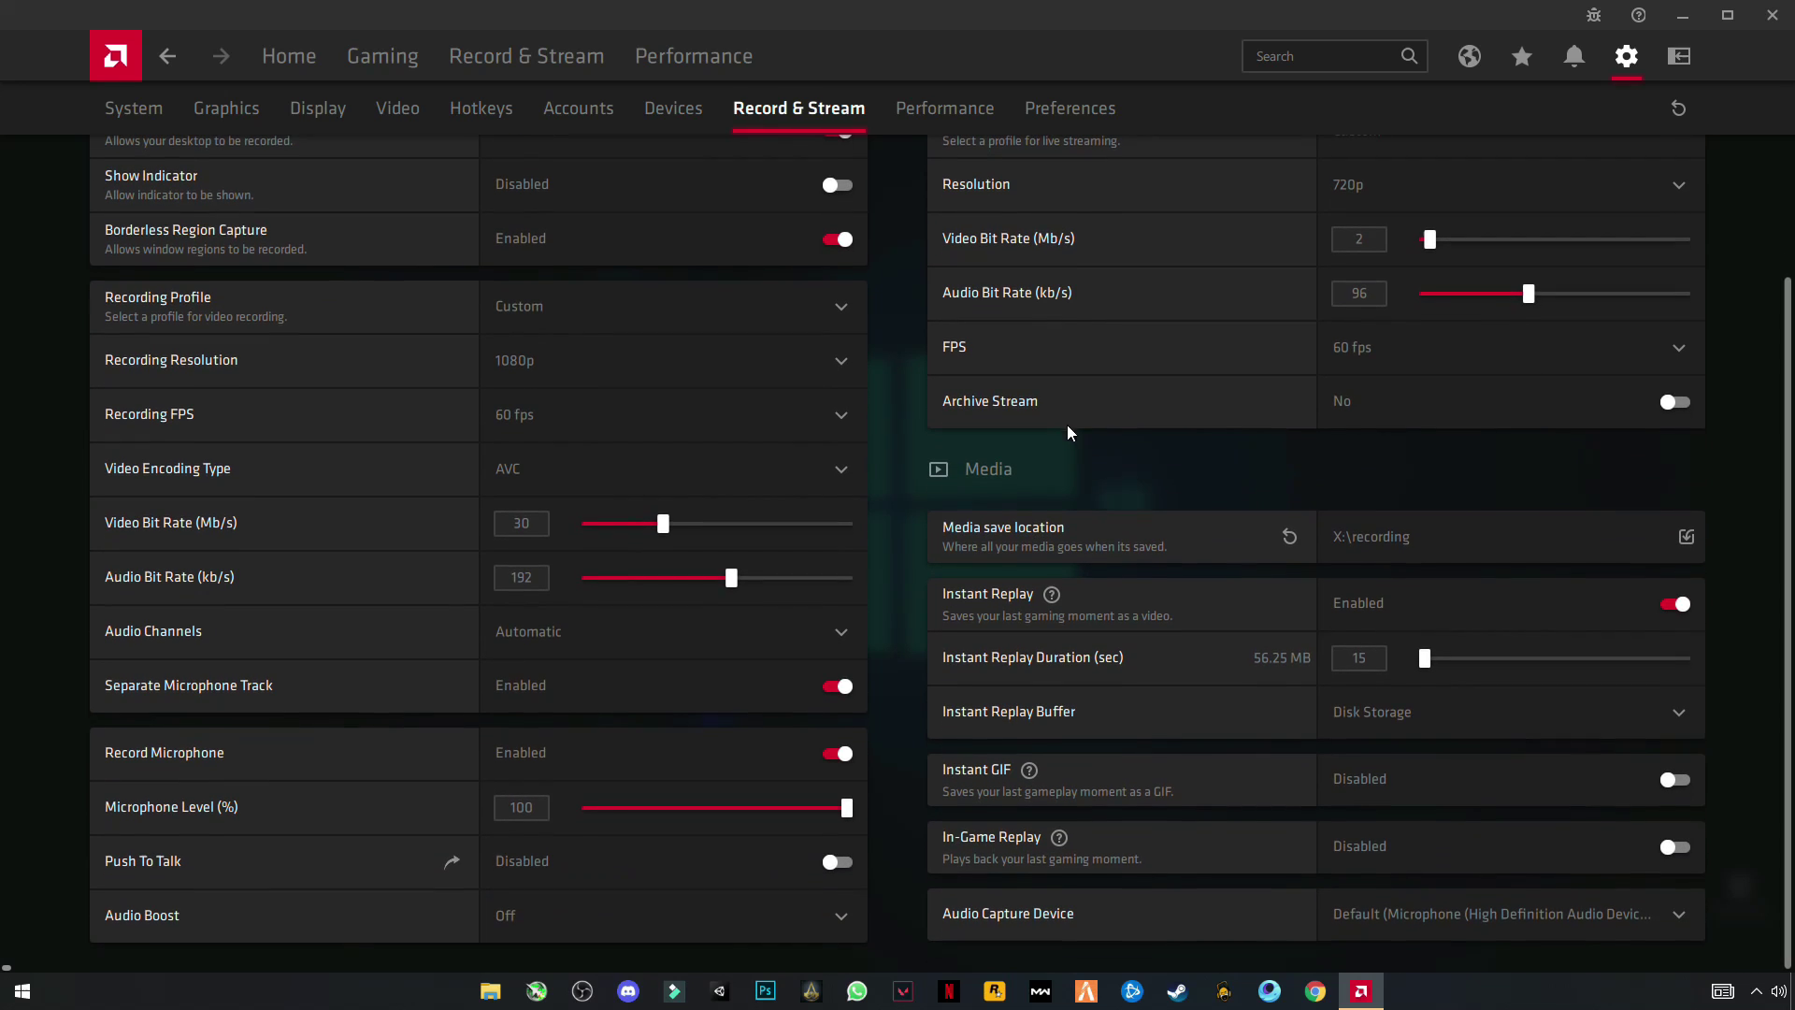
scroll(1052, 435, up, 2)
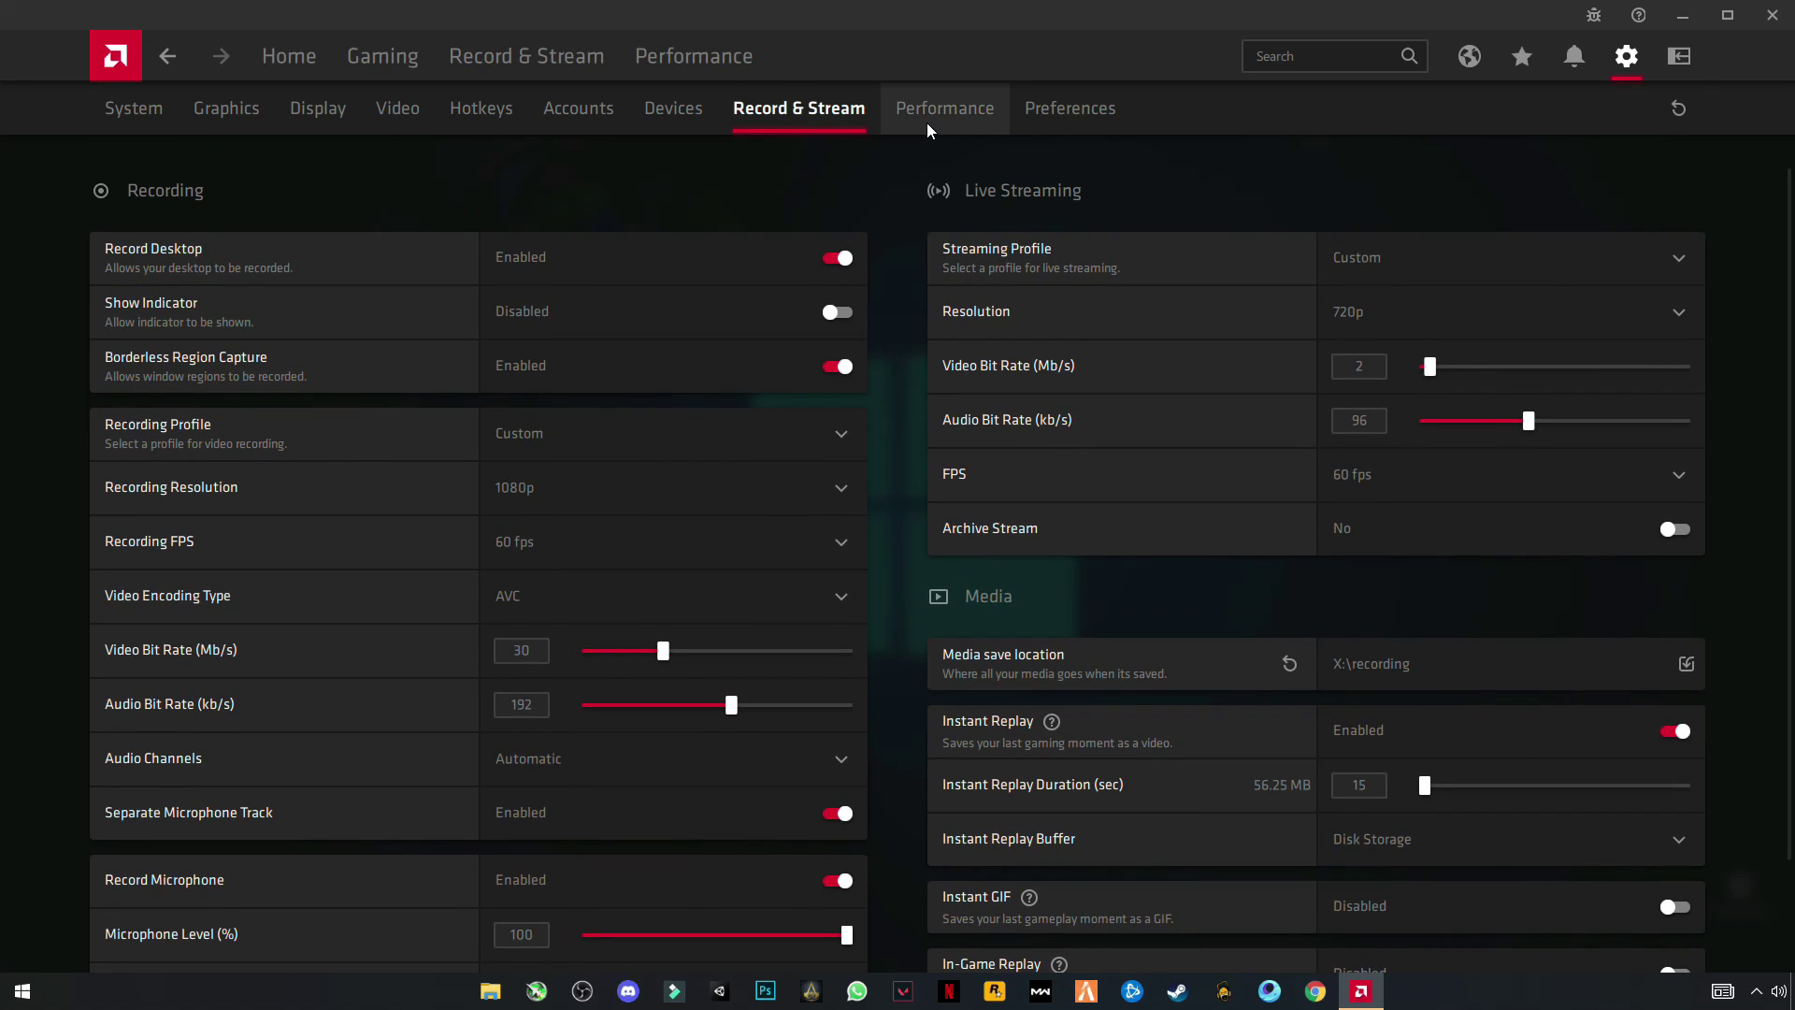
click(928, 124)
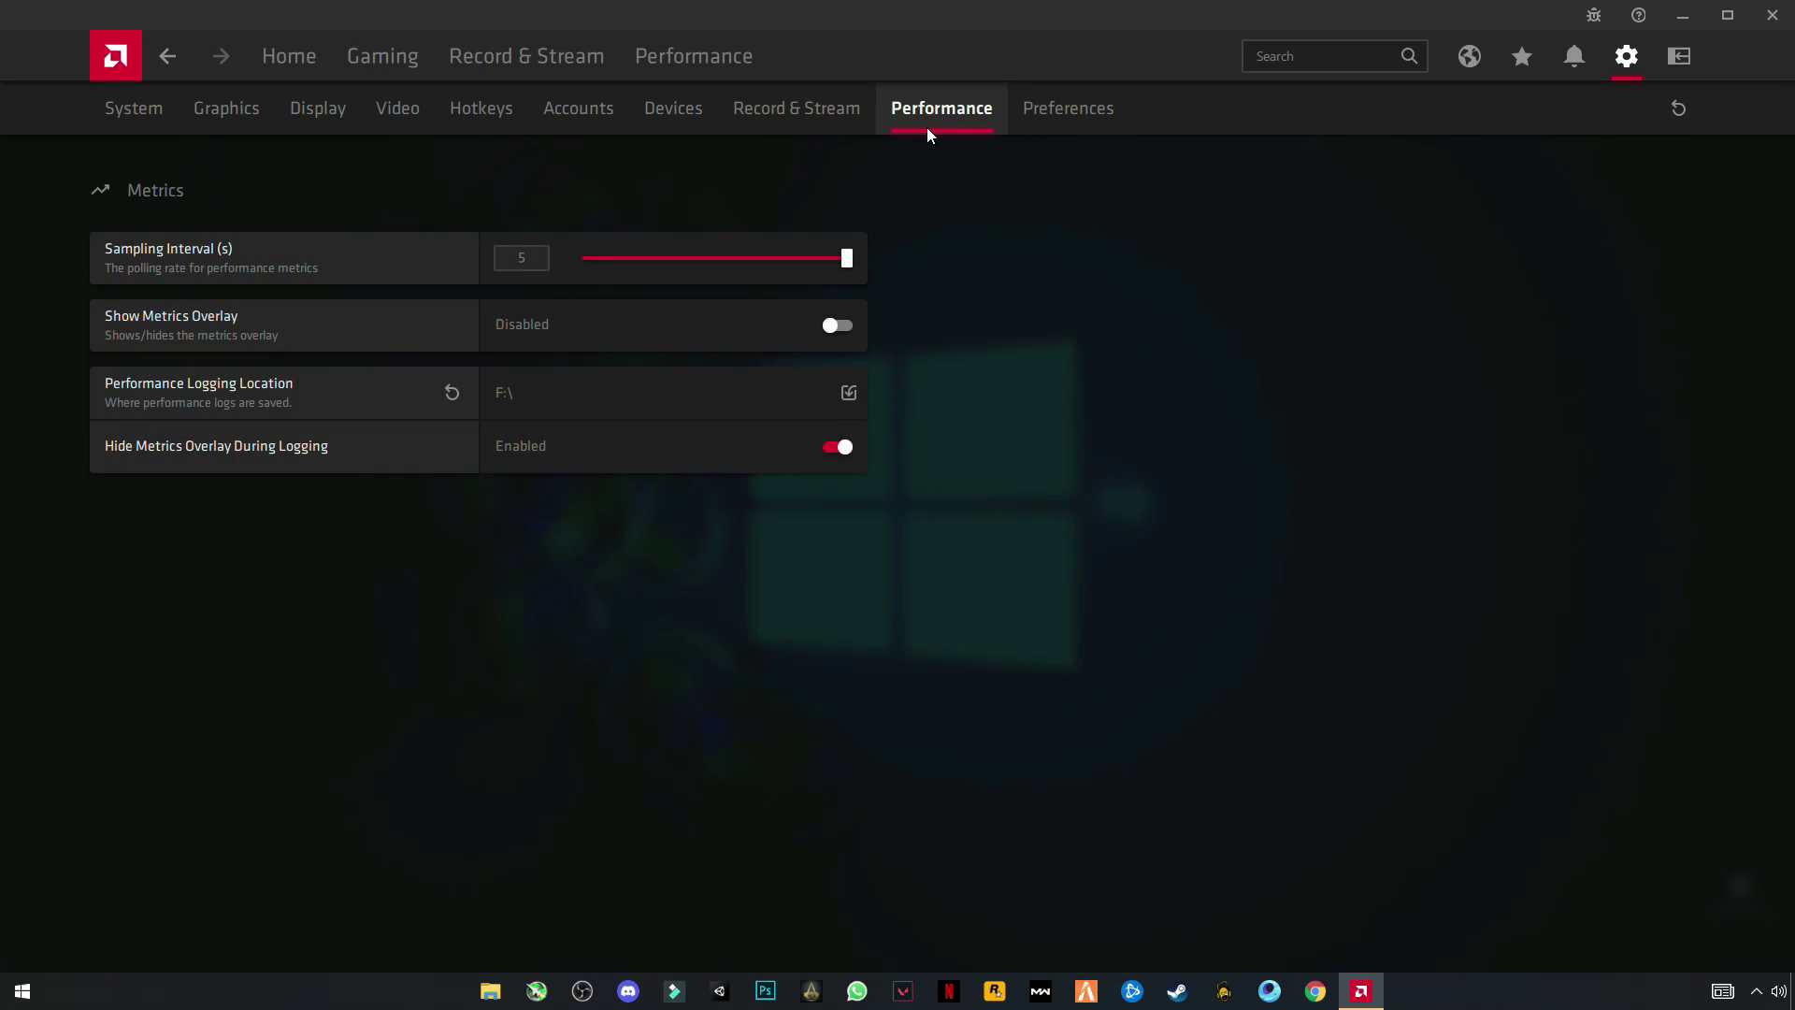
click(1034, 118)
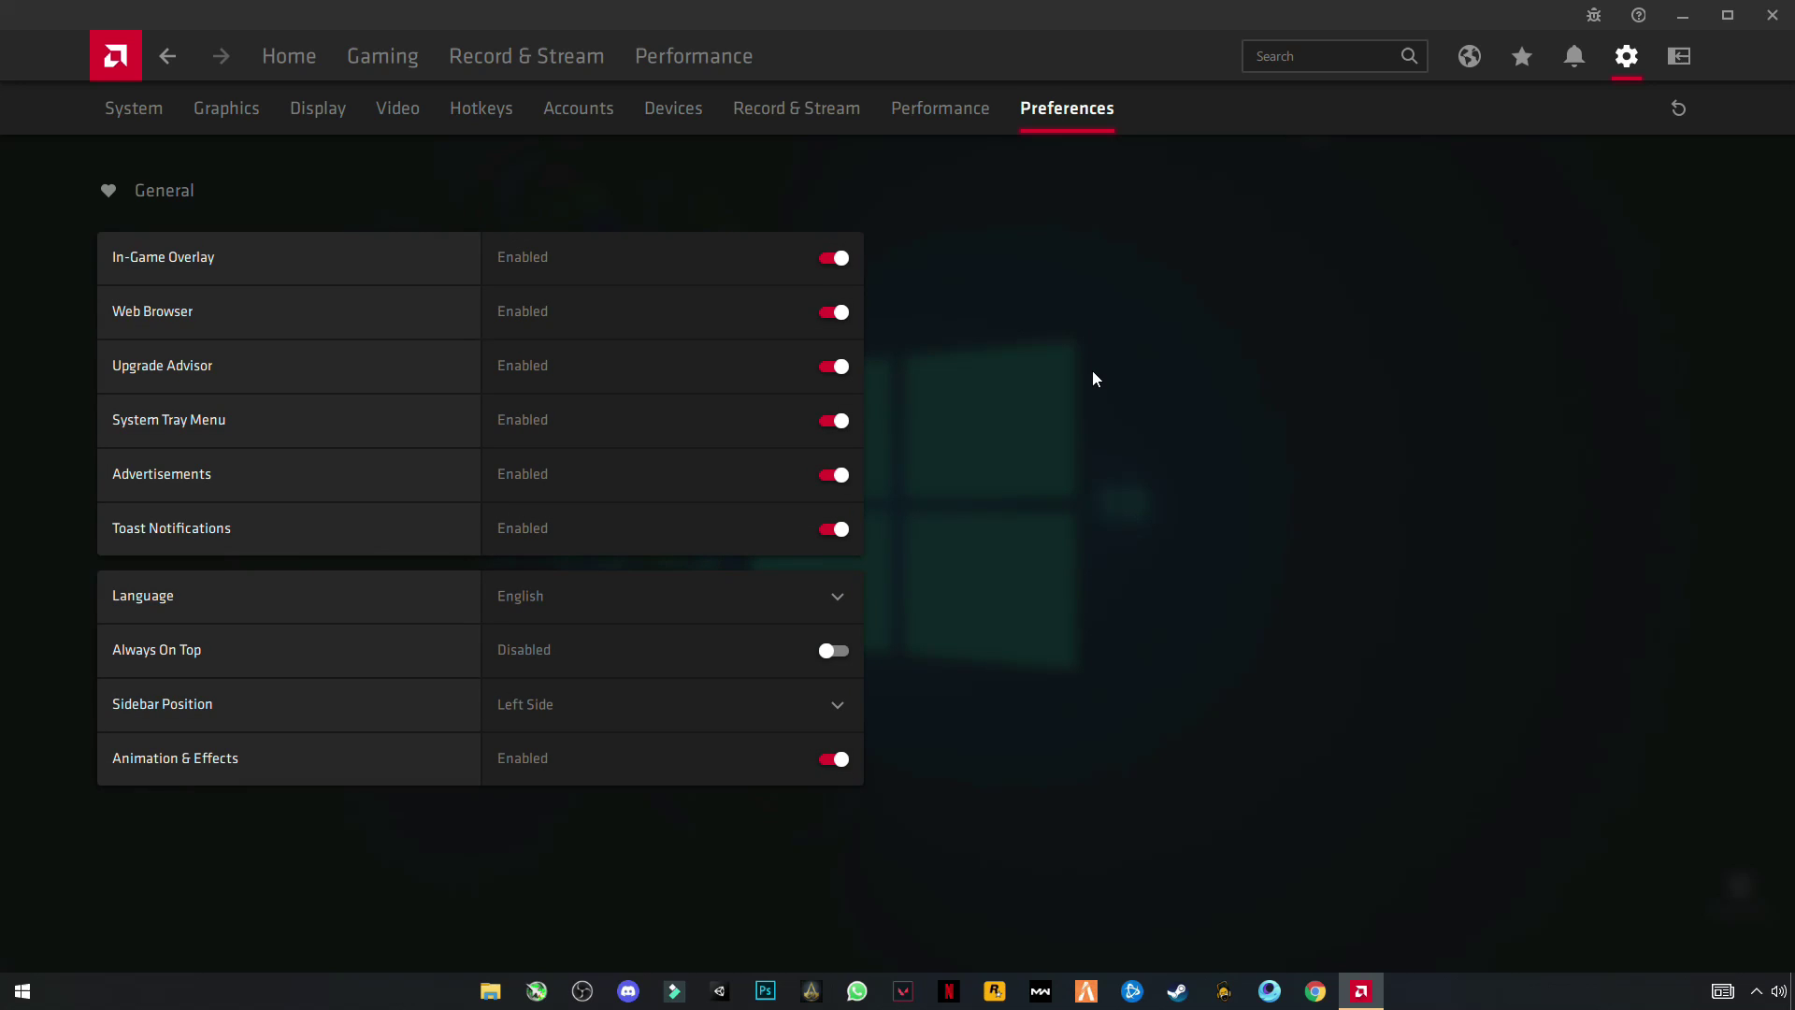
click(1788, 14)
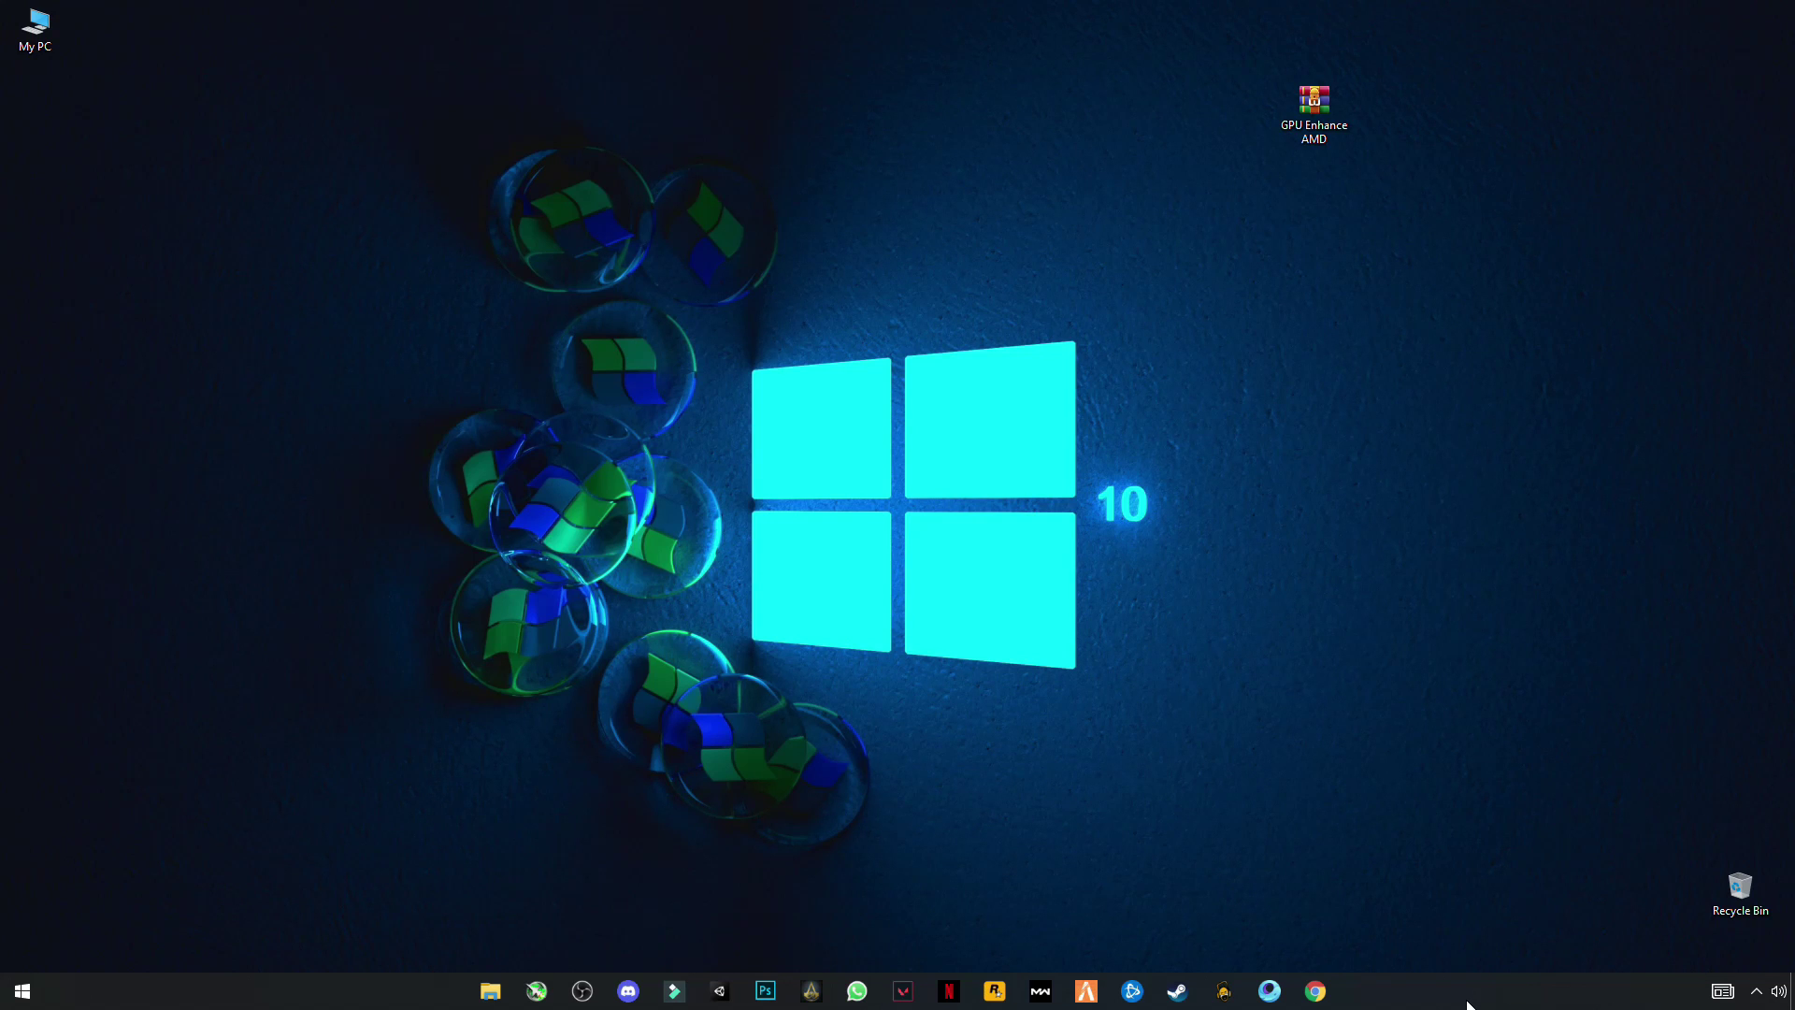
Open Windows Settings and review Notifications & actions, Focus assist, and Power & sleep.
click(23, 991)
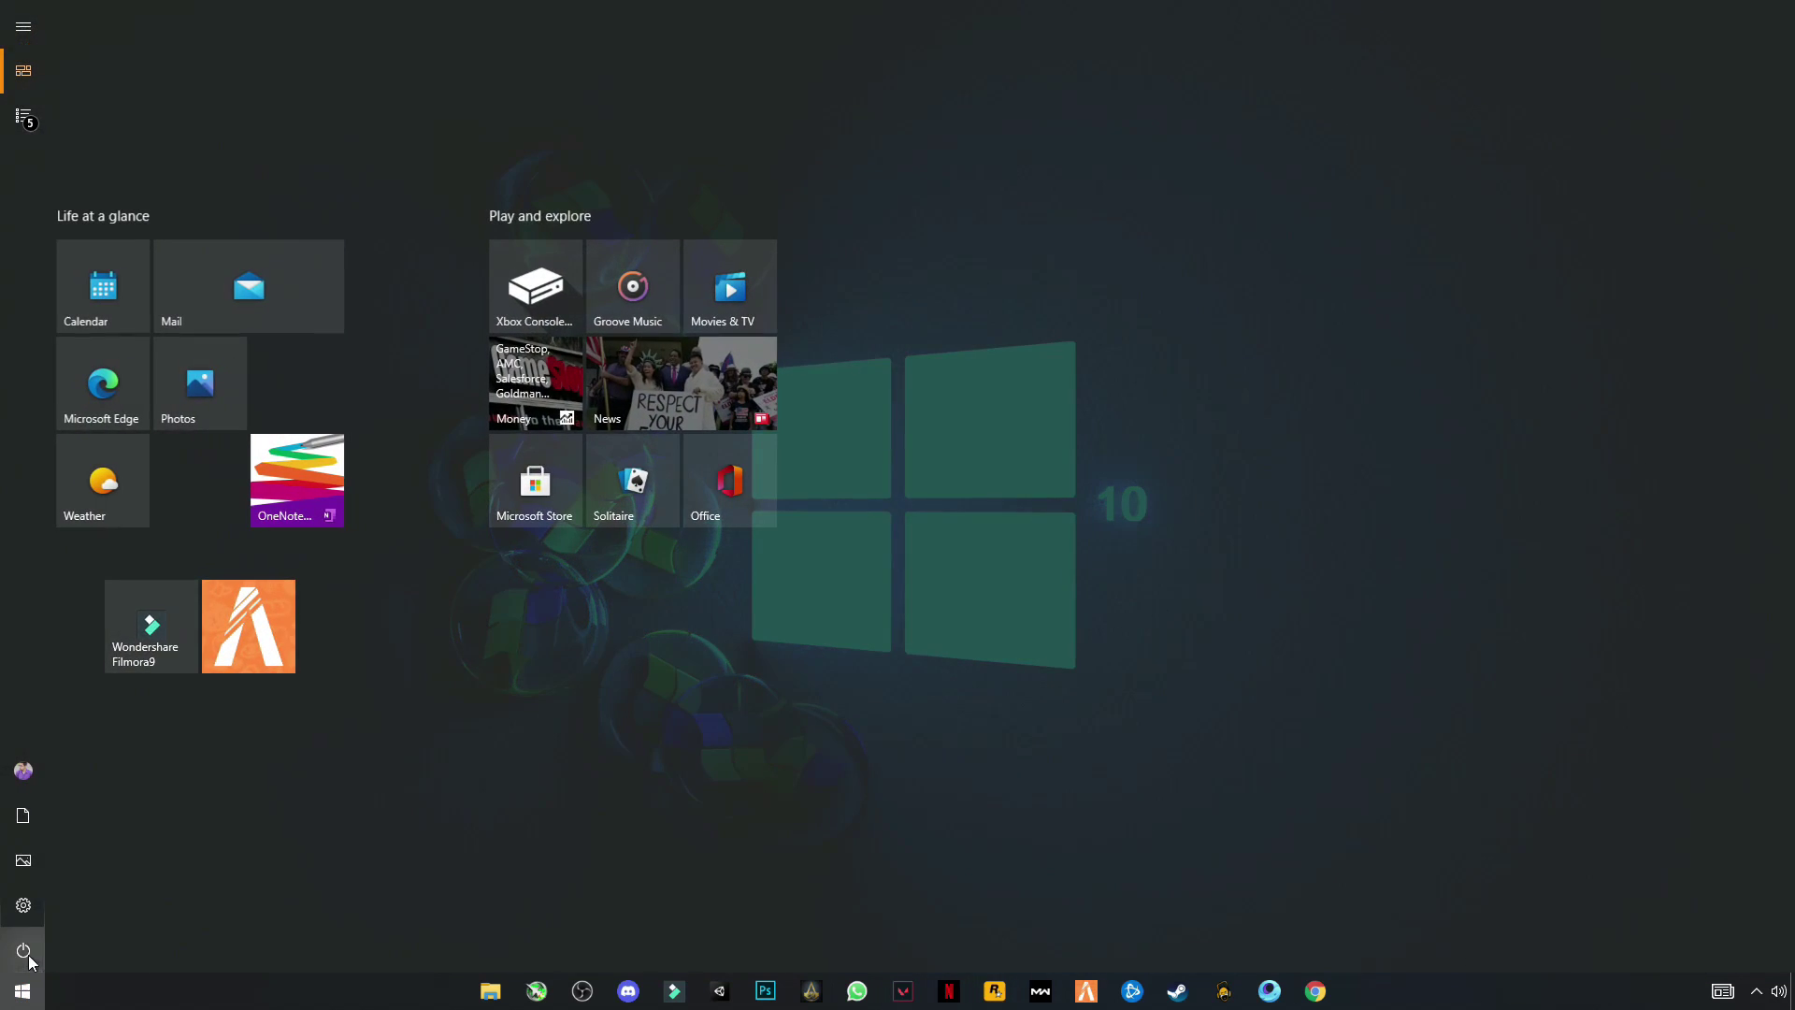
click(26, 910)
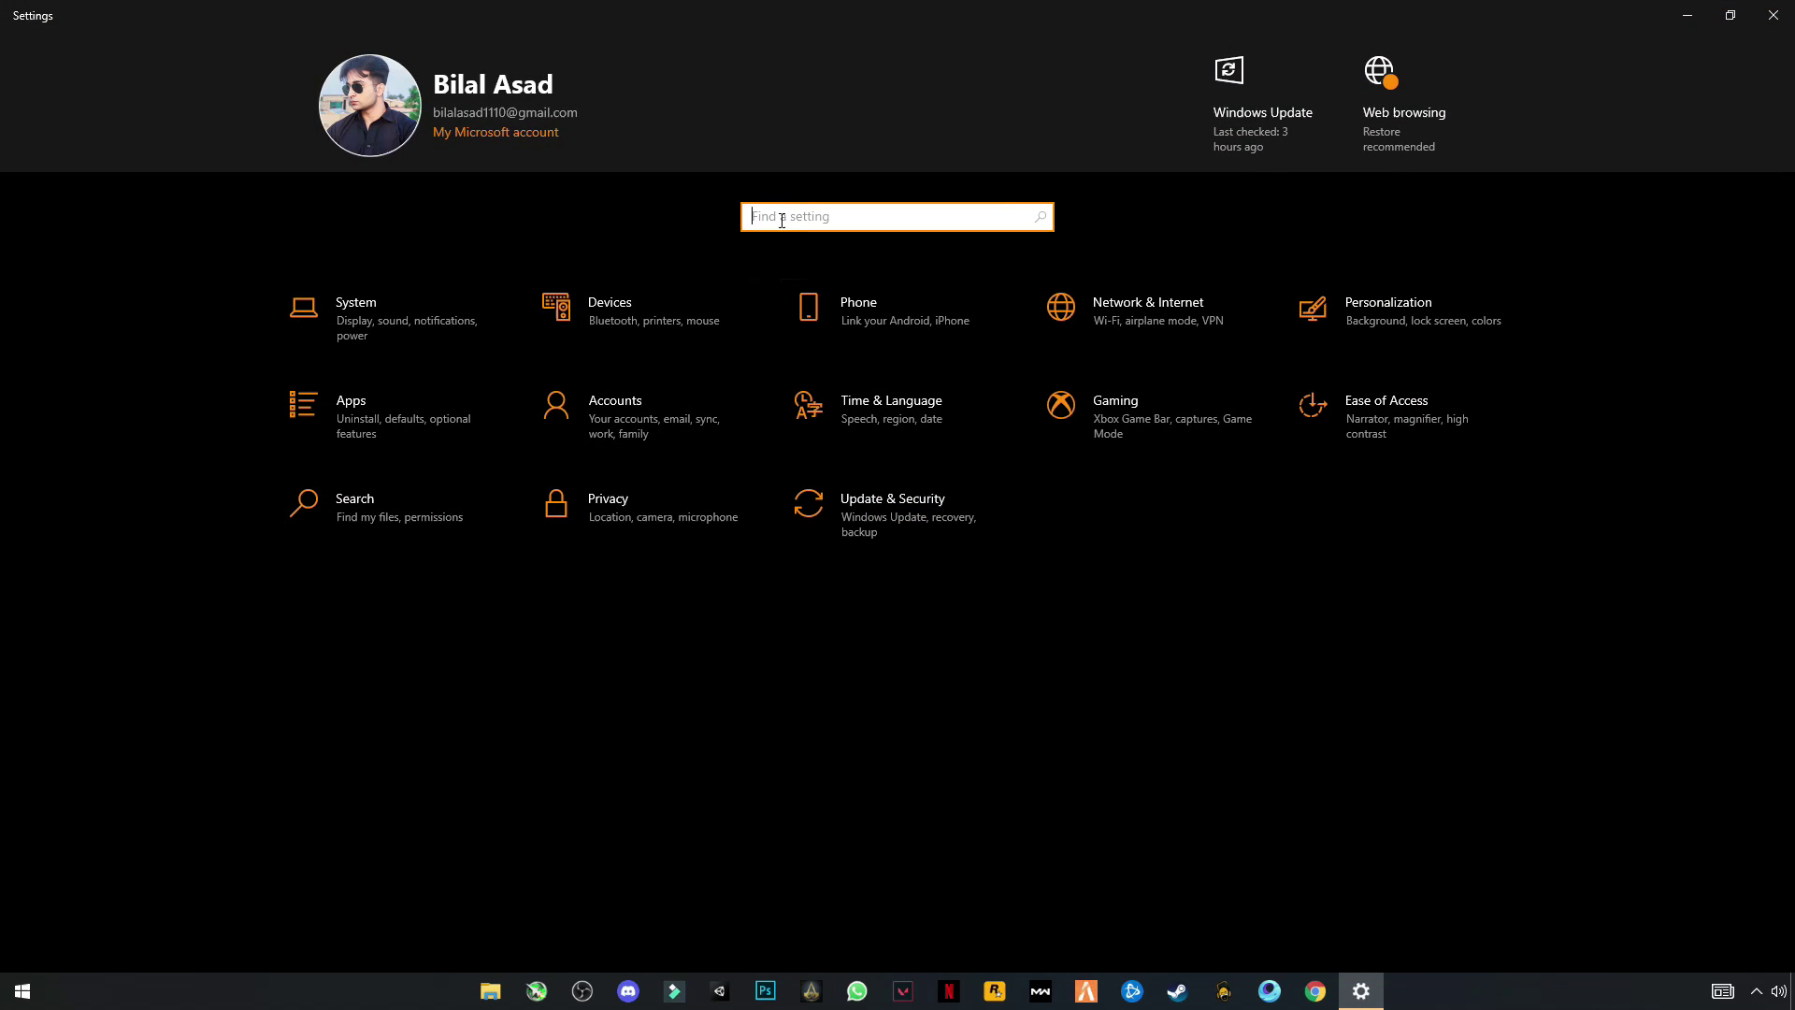
text(noti)
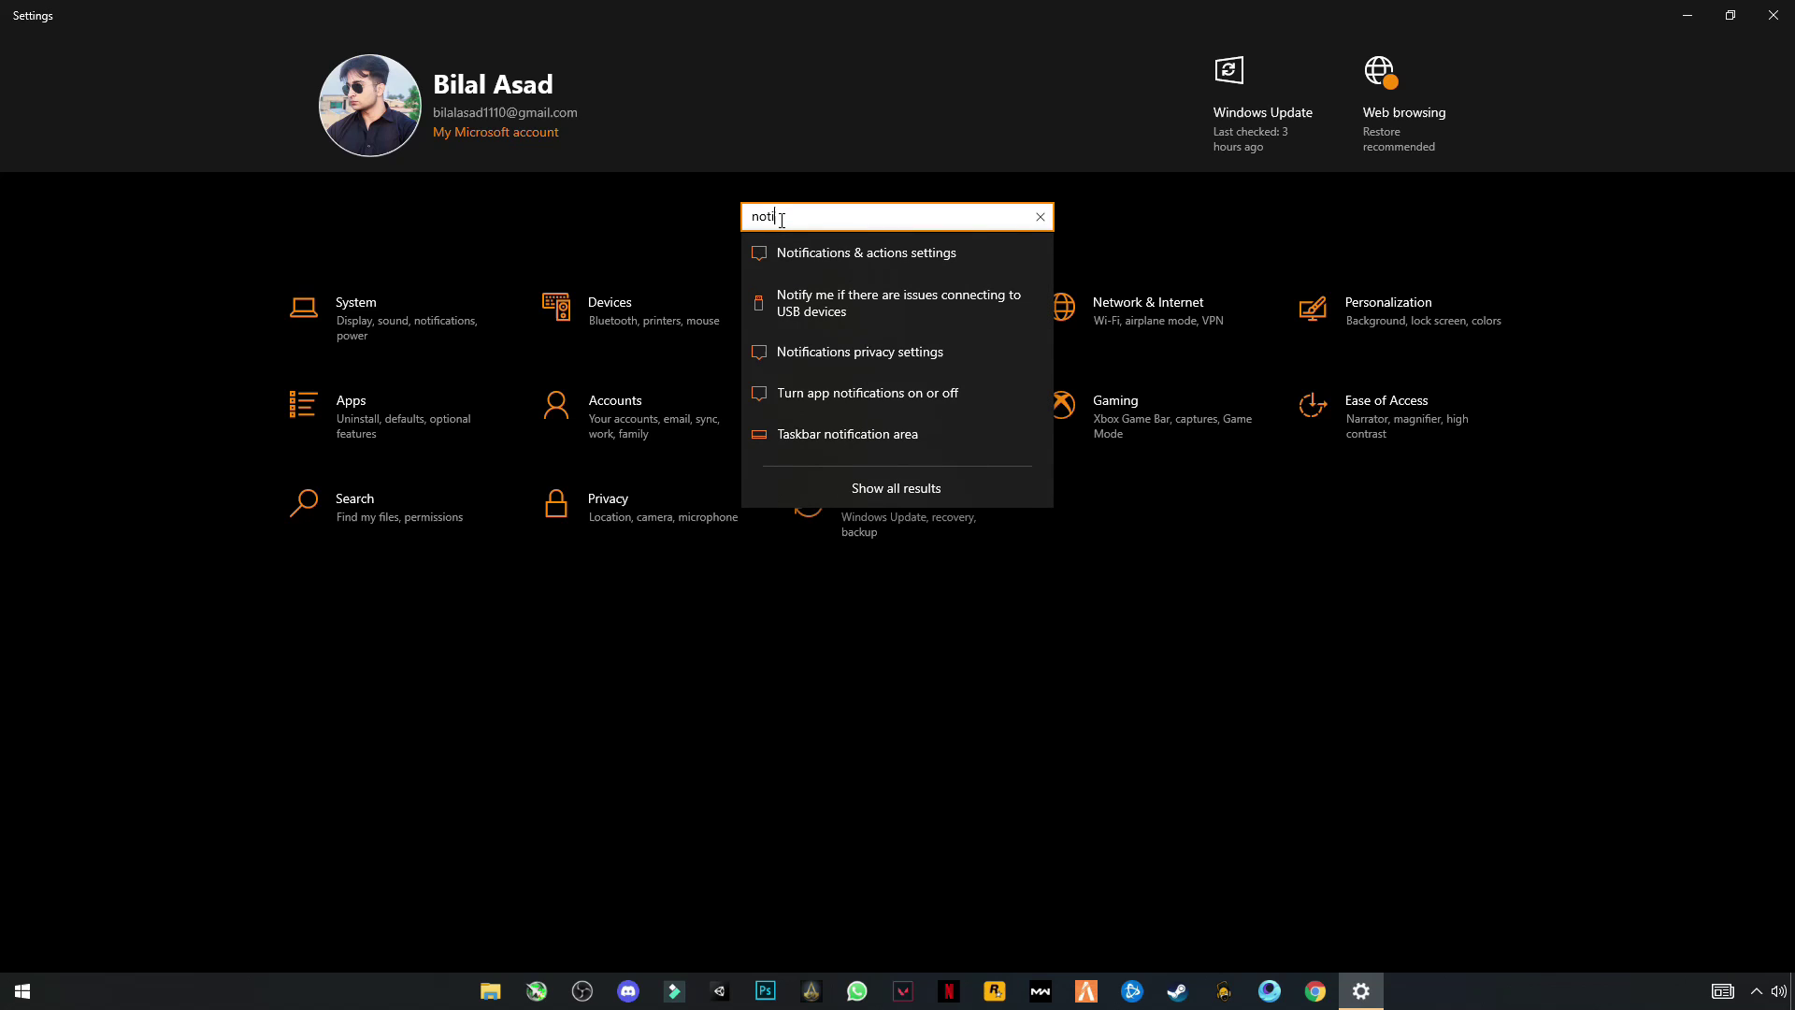
click(899, 264)
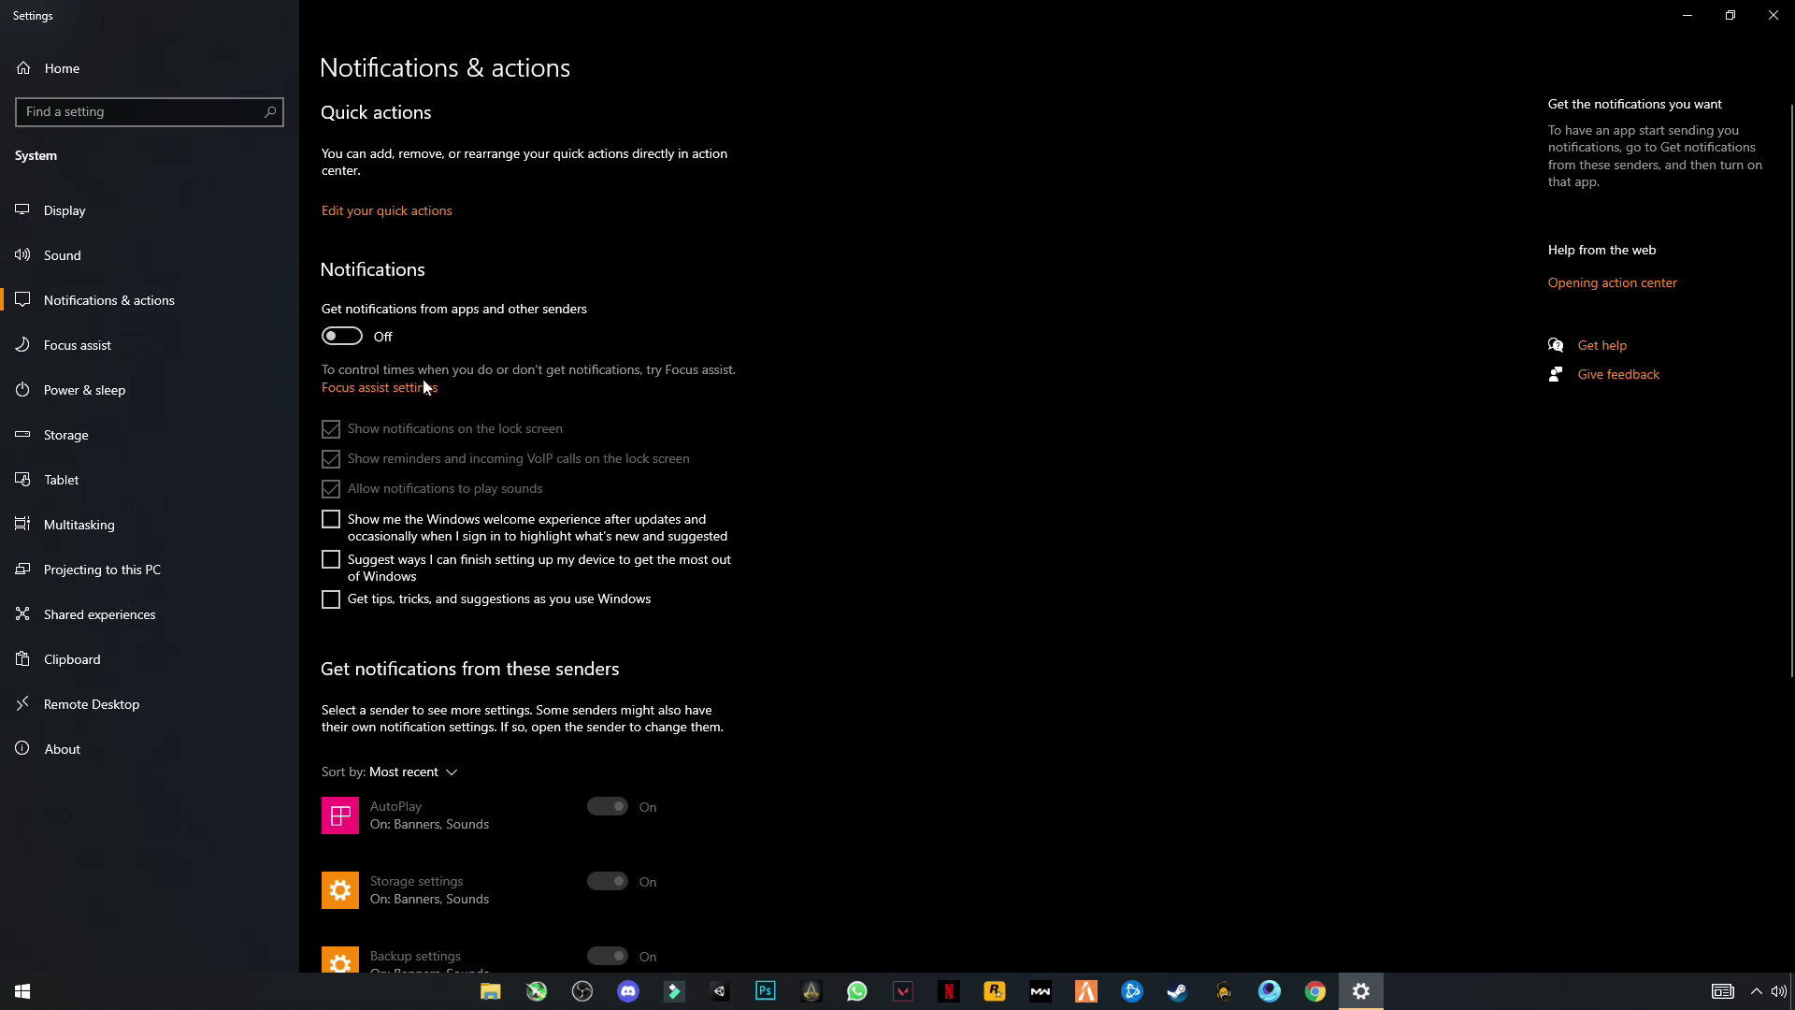
scroll(625, 557, down, 3)
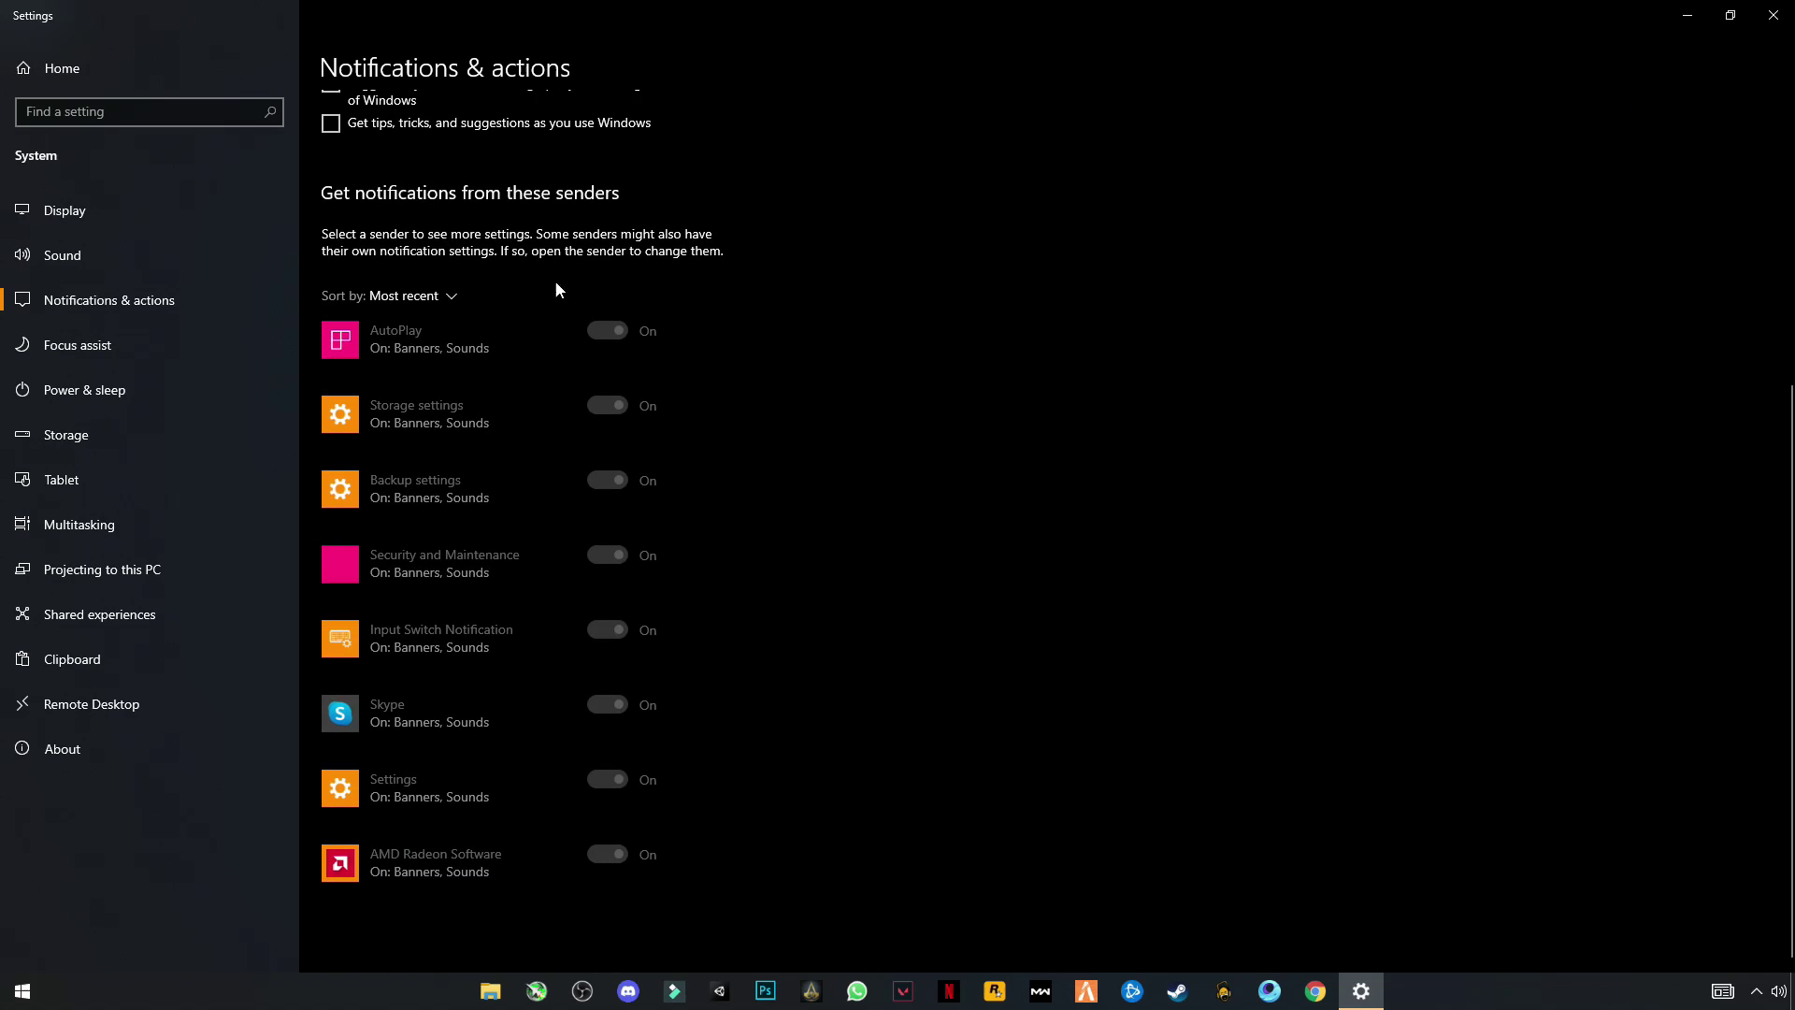
scroll(640, 581, up, 3)
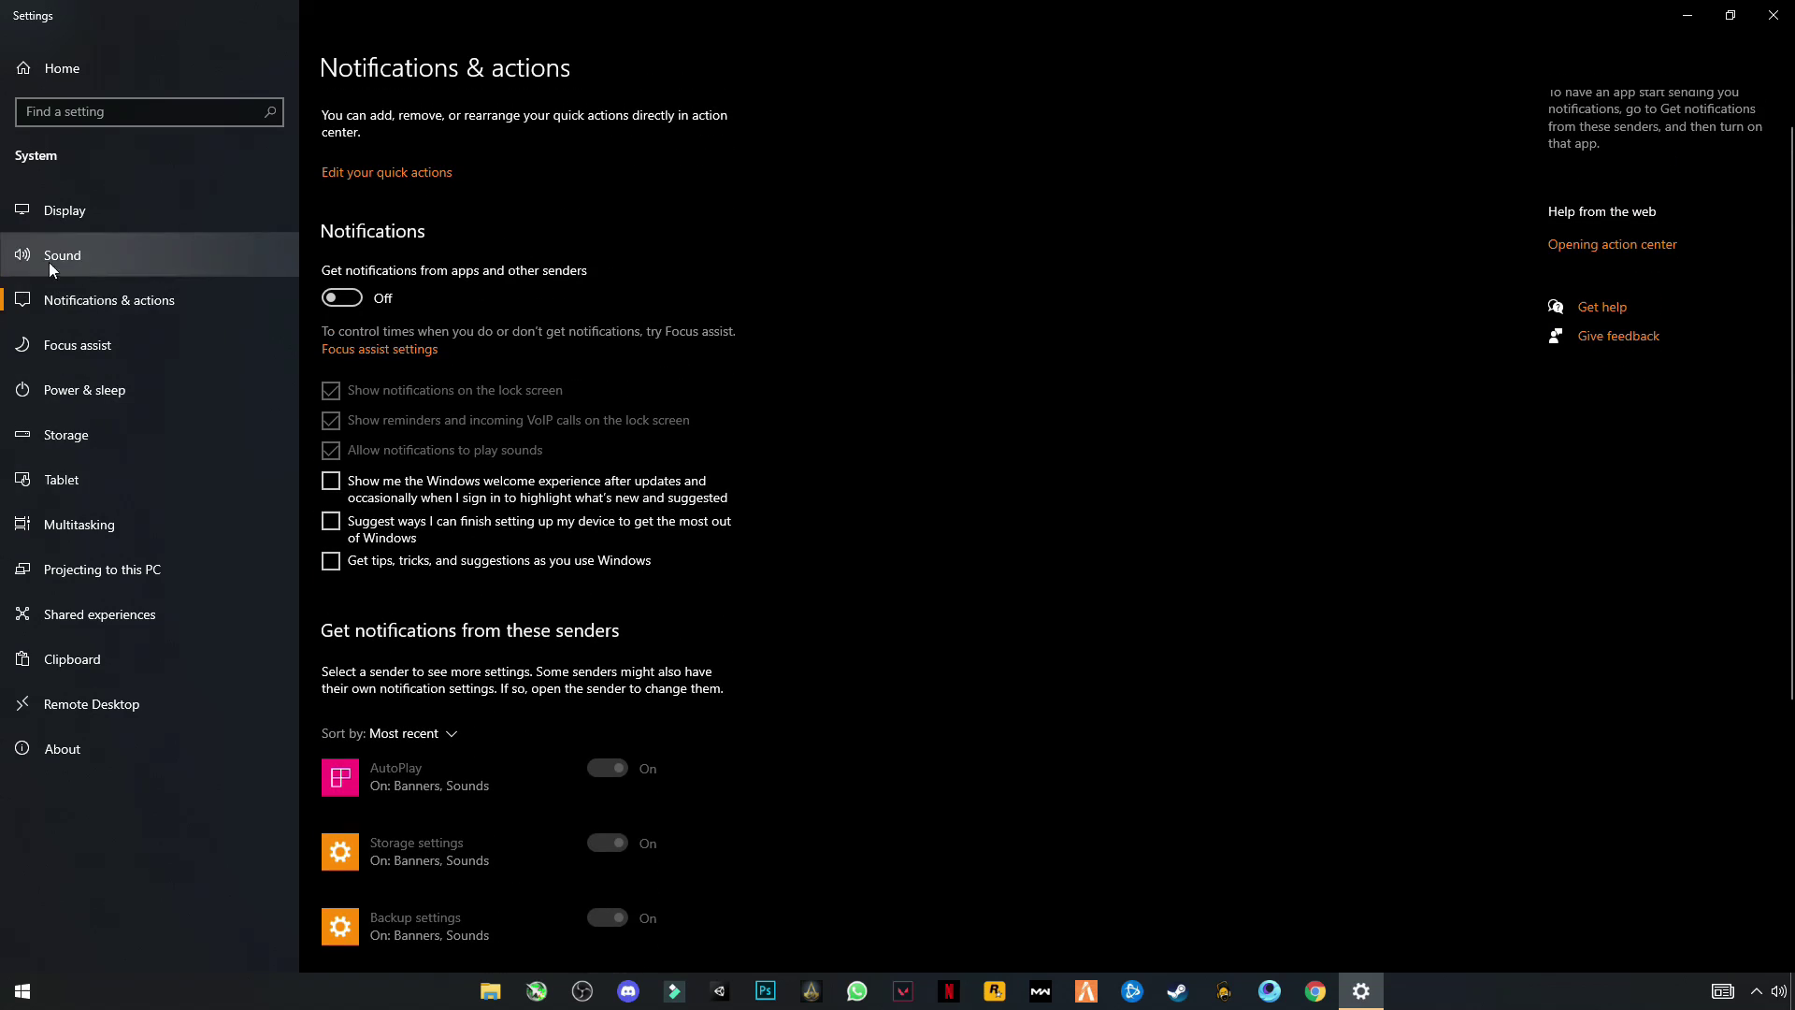
click(82, 362)
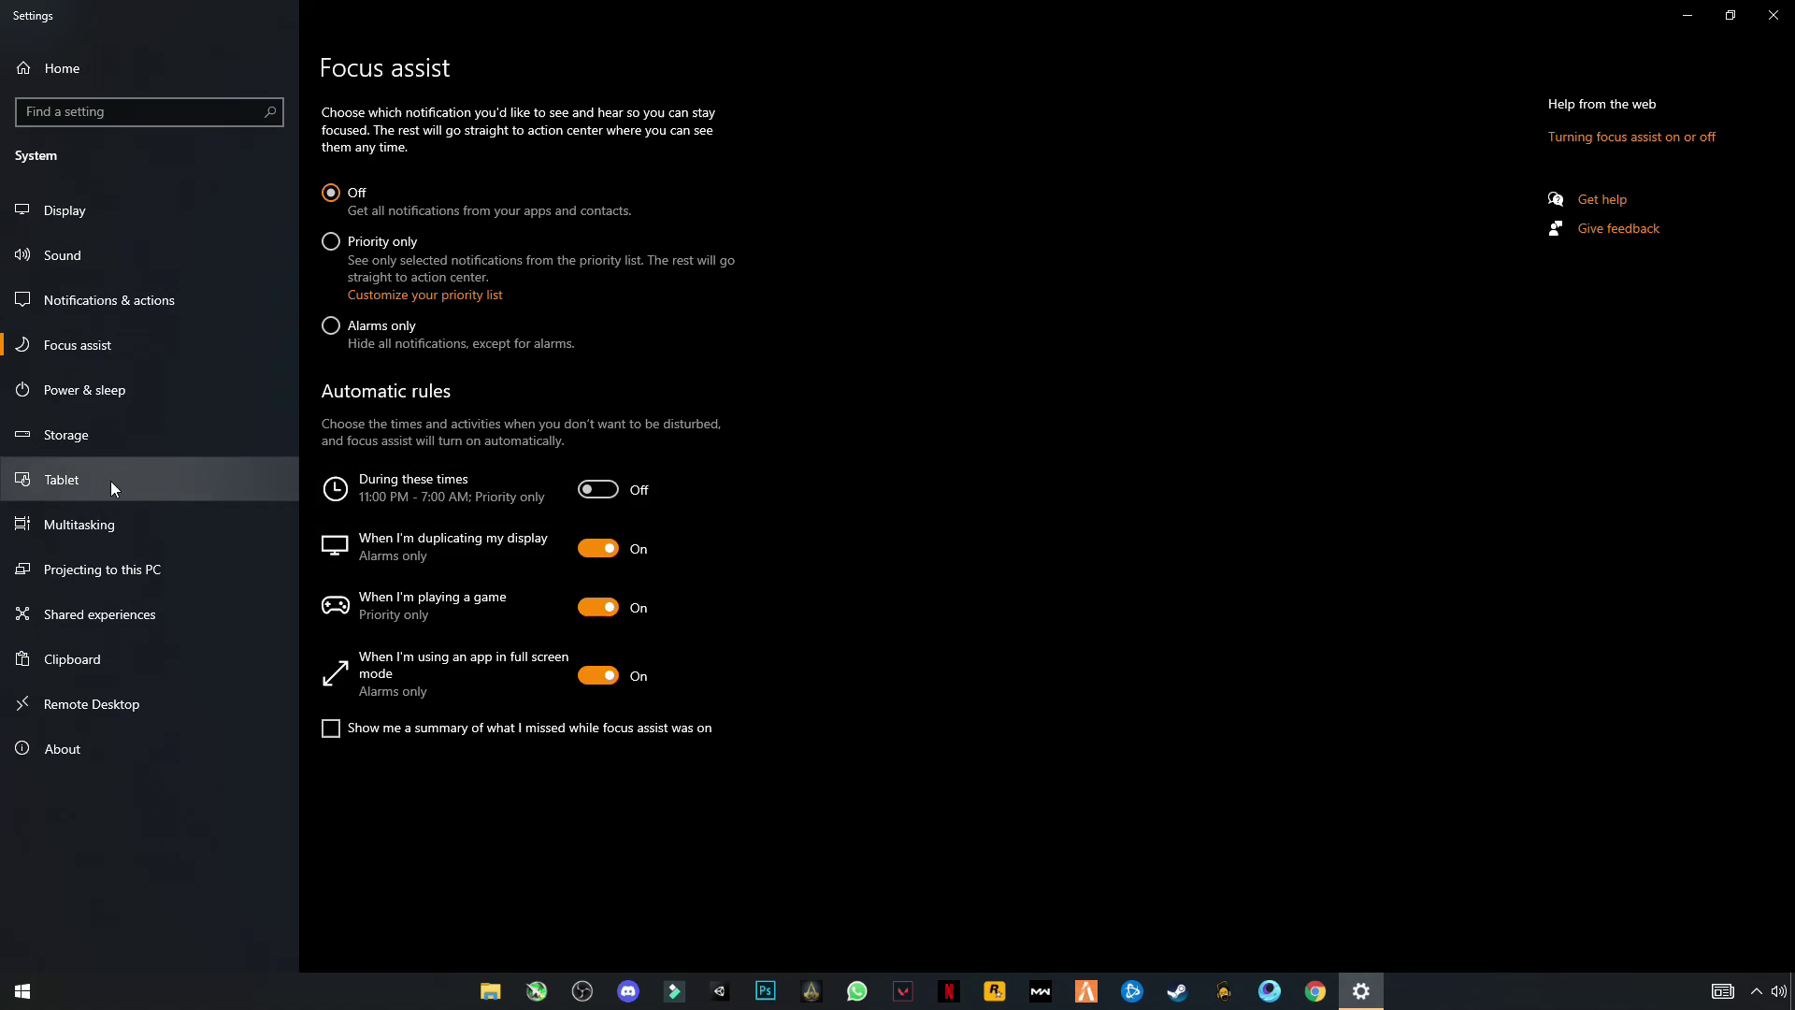
click(92, 392)
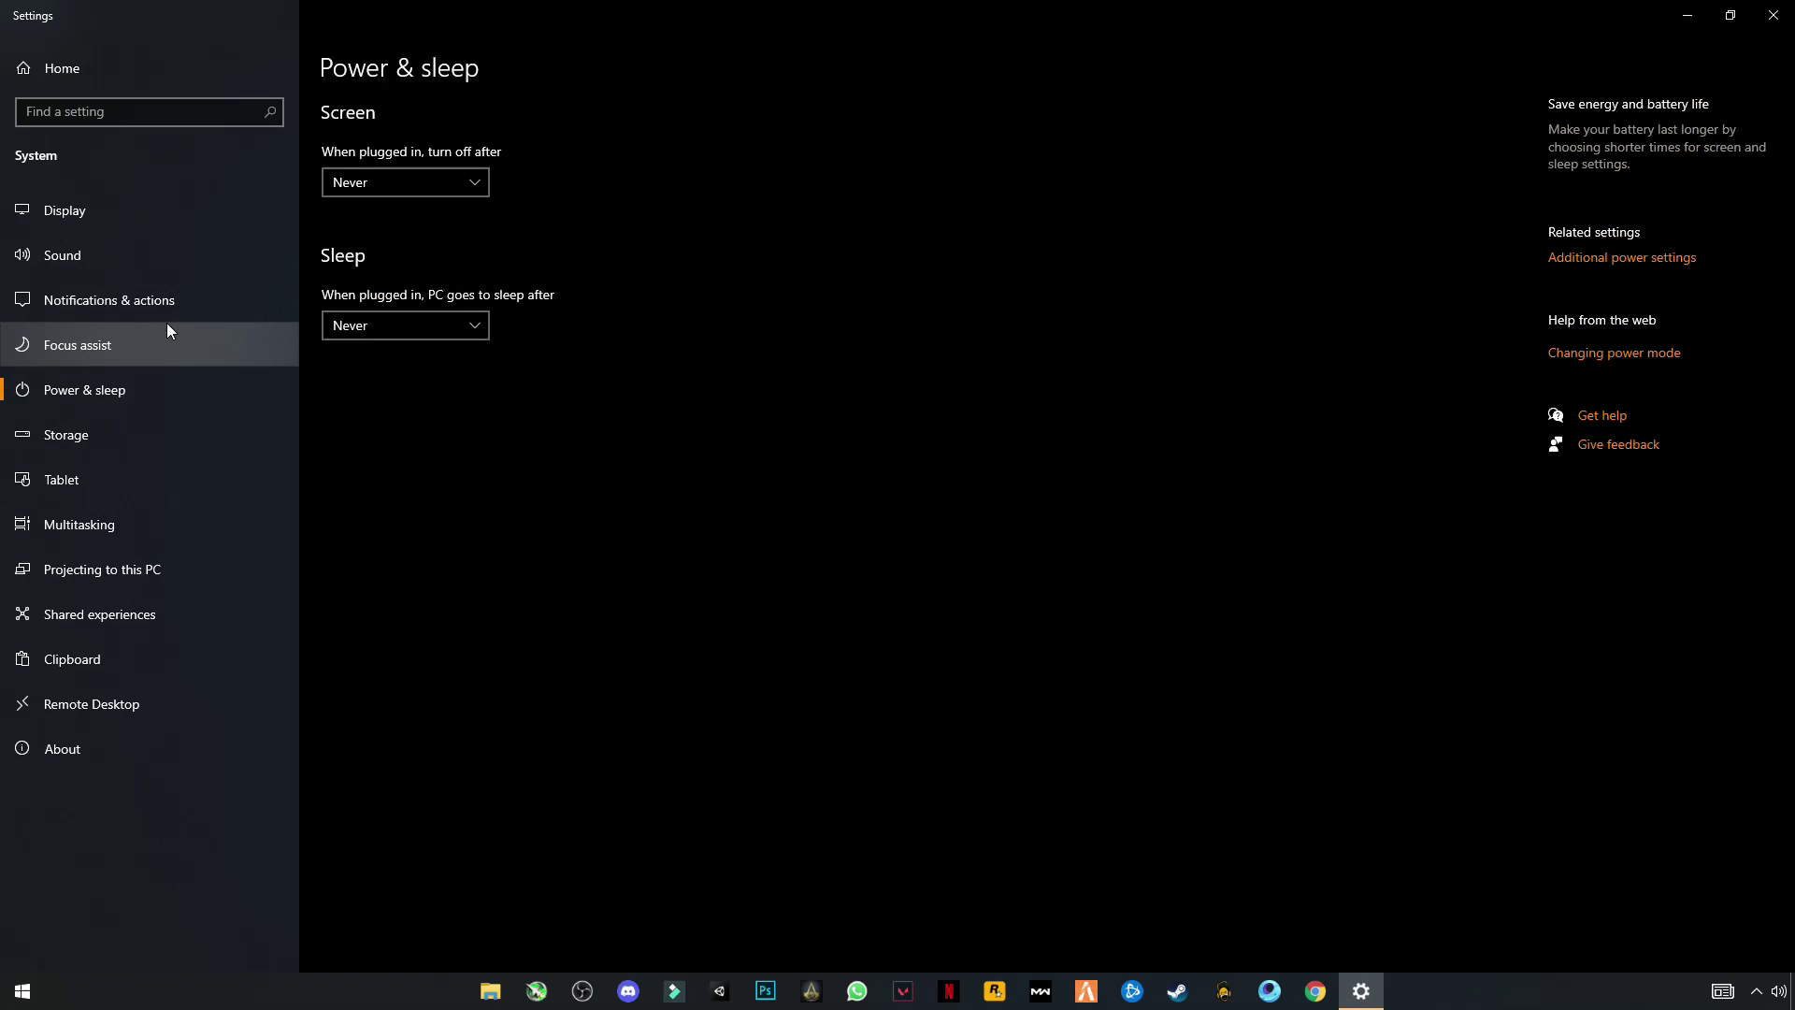
Start a new power plan from the full power options and name it Gaming.
click(1608, 258)
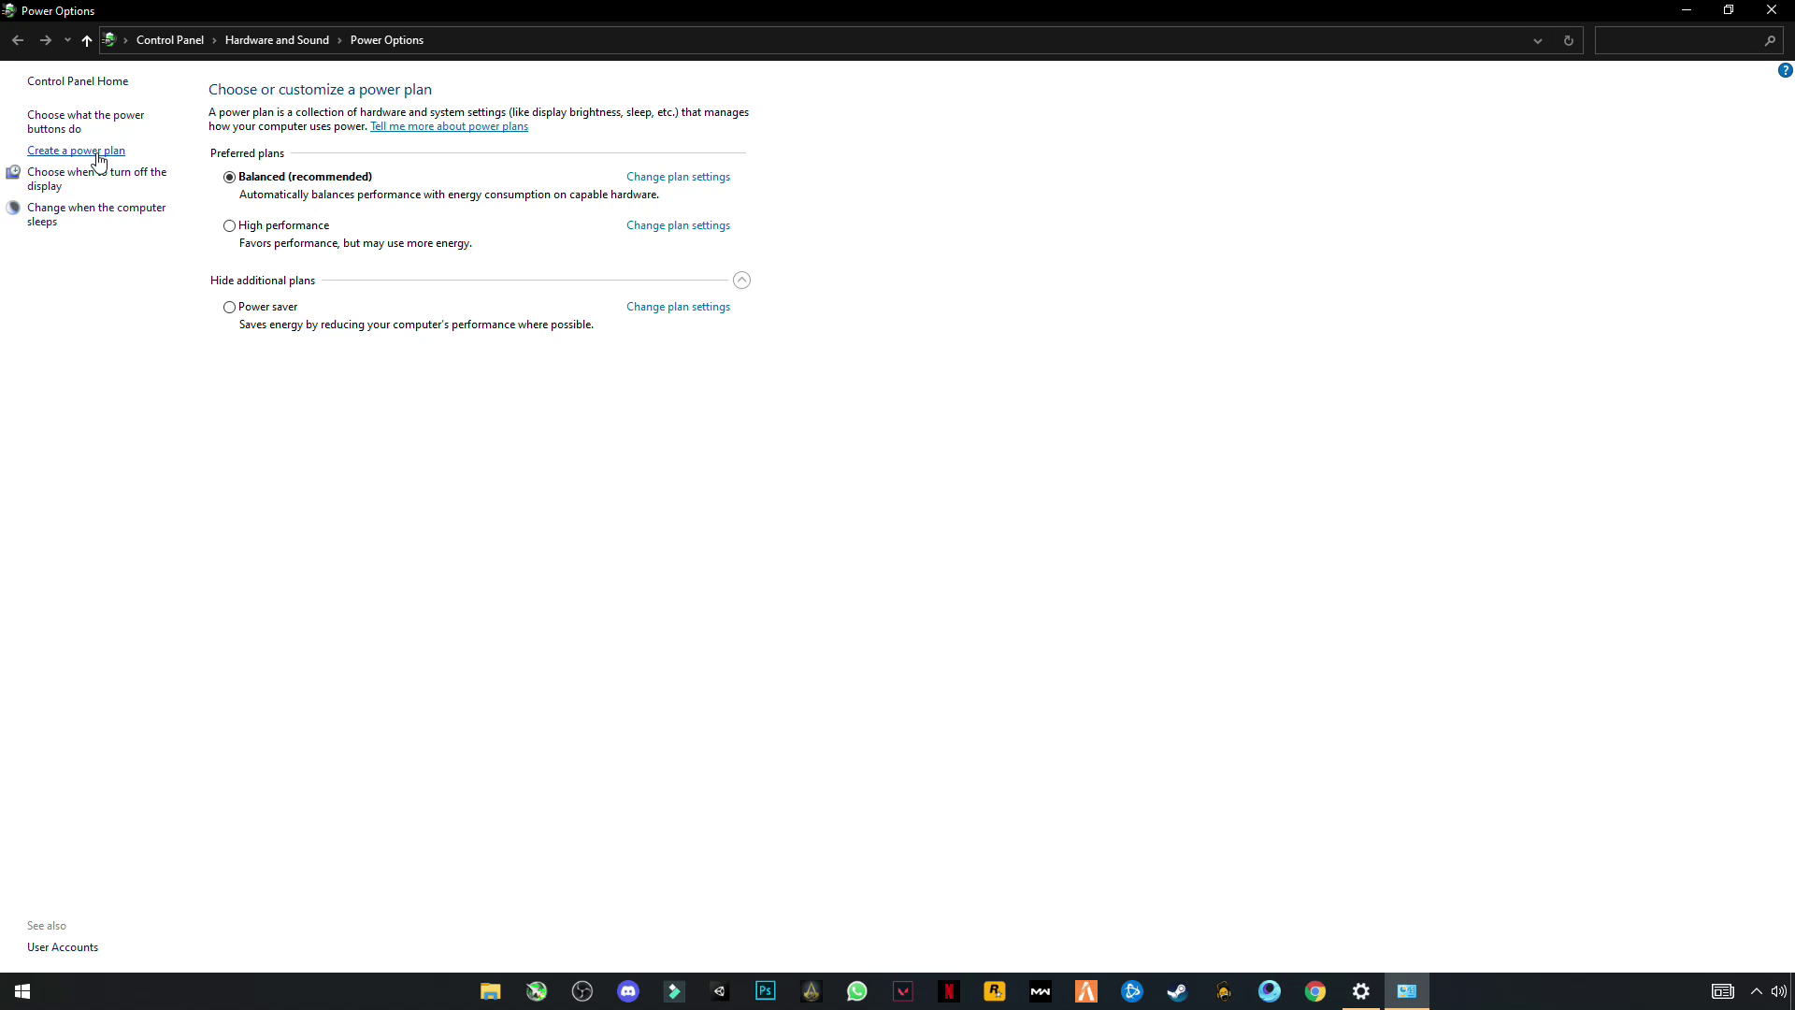
click(97, 153)
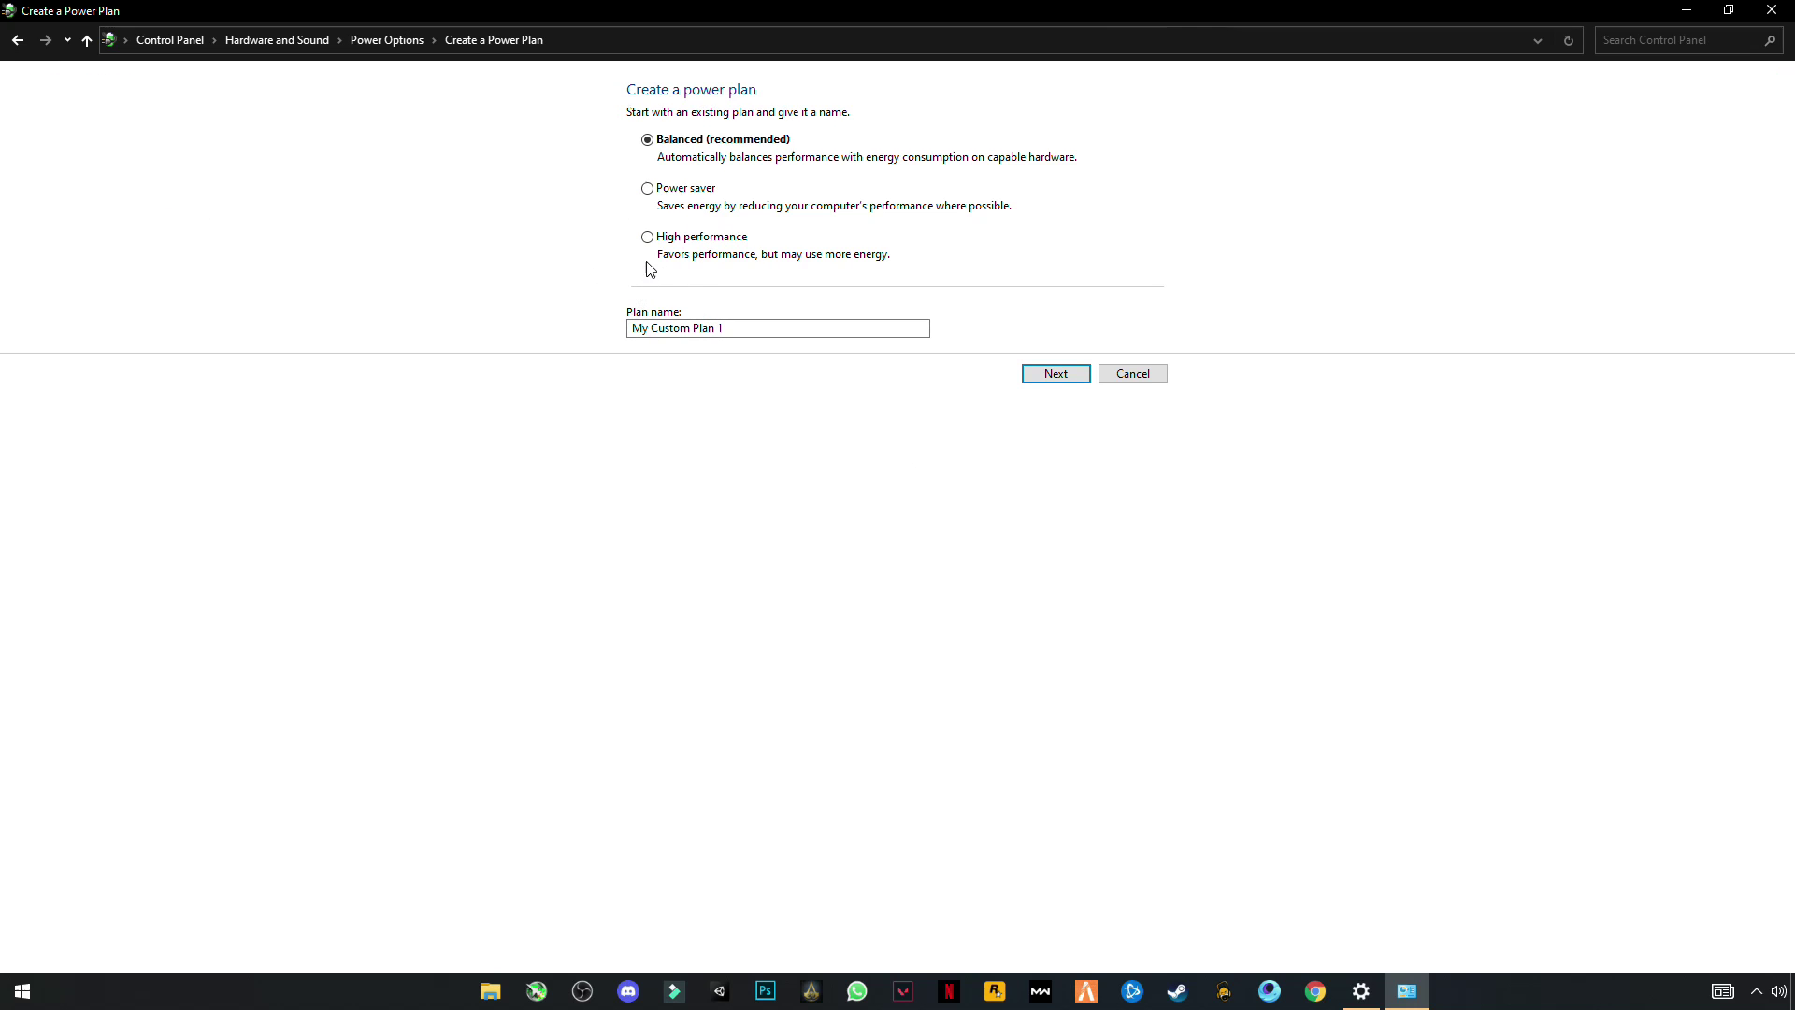
double_click(746, 329)
text(Gaming)
click(1055, 374)
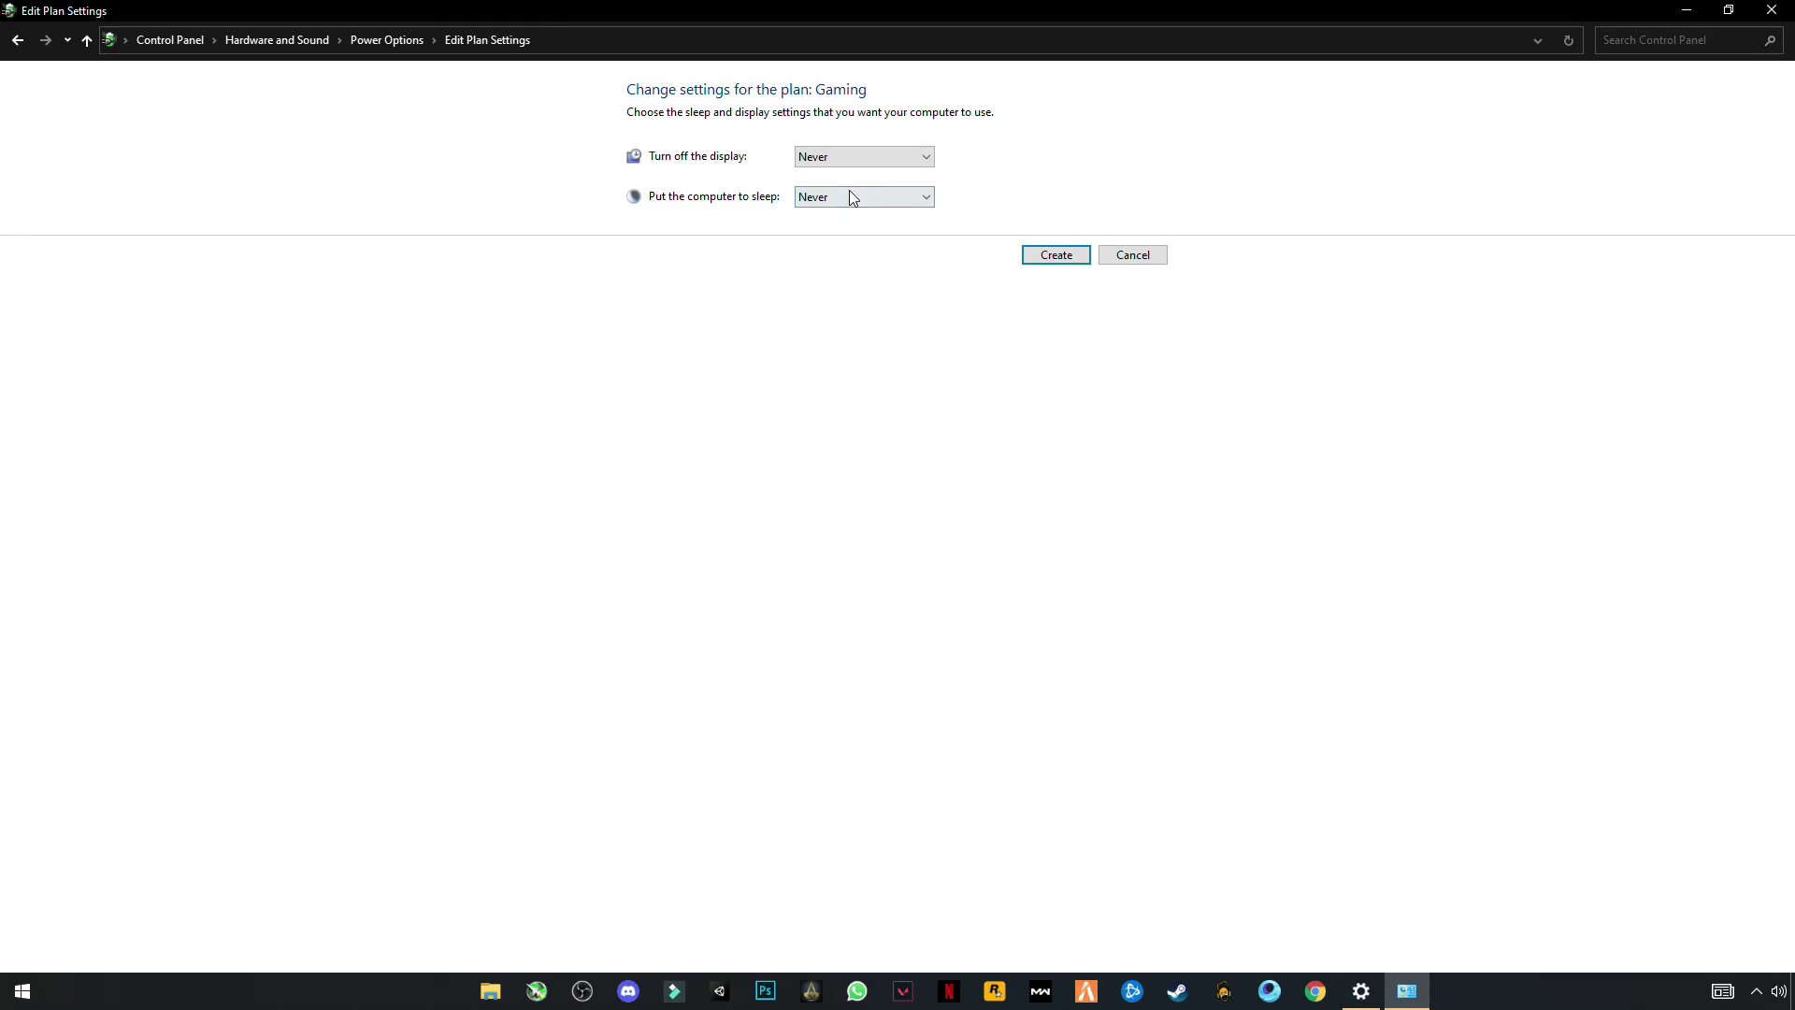
Set display-off and sleep to Never, create the Gaming plan, and close Power Options.
click(862, 158)
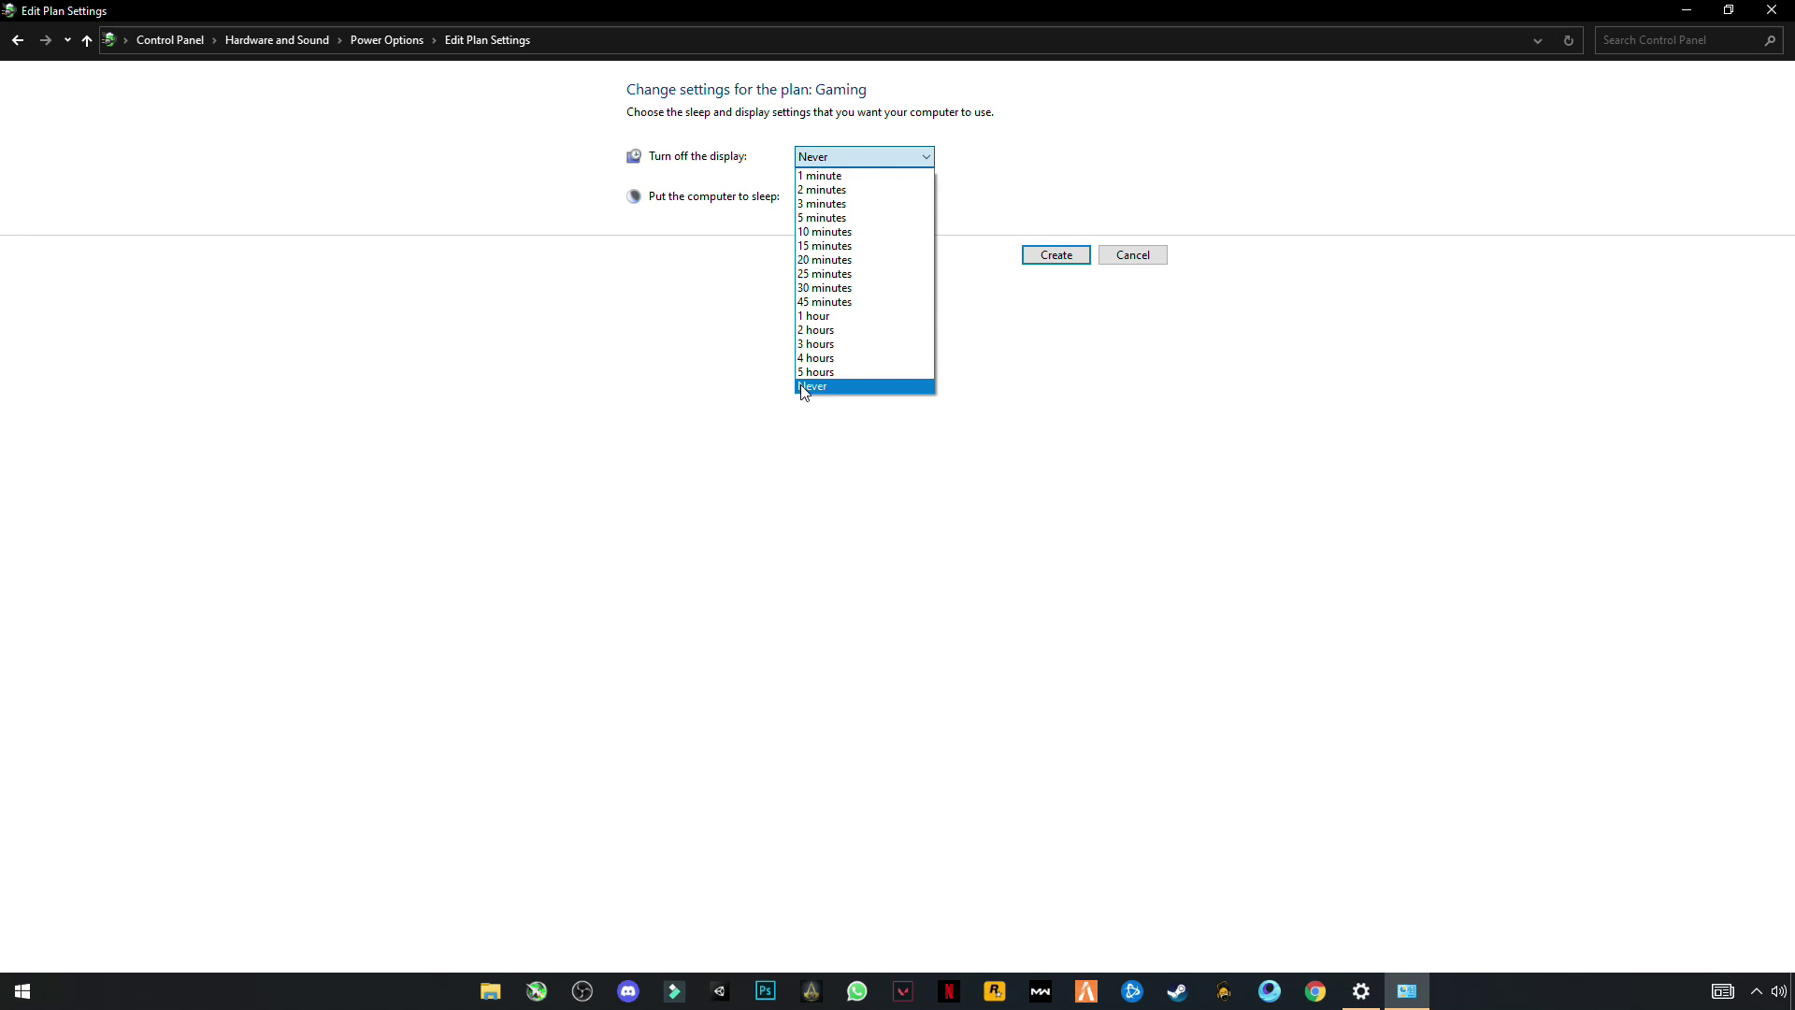
click(807, 386)
click(812, 205)
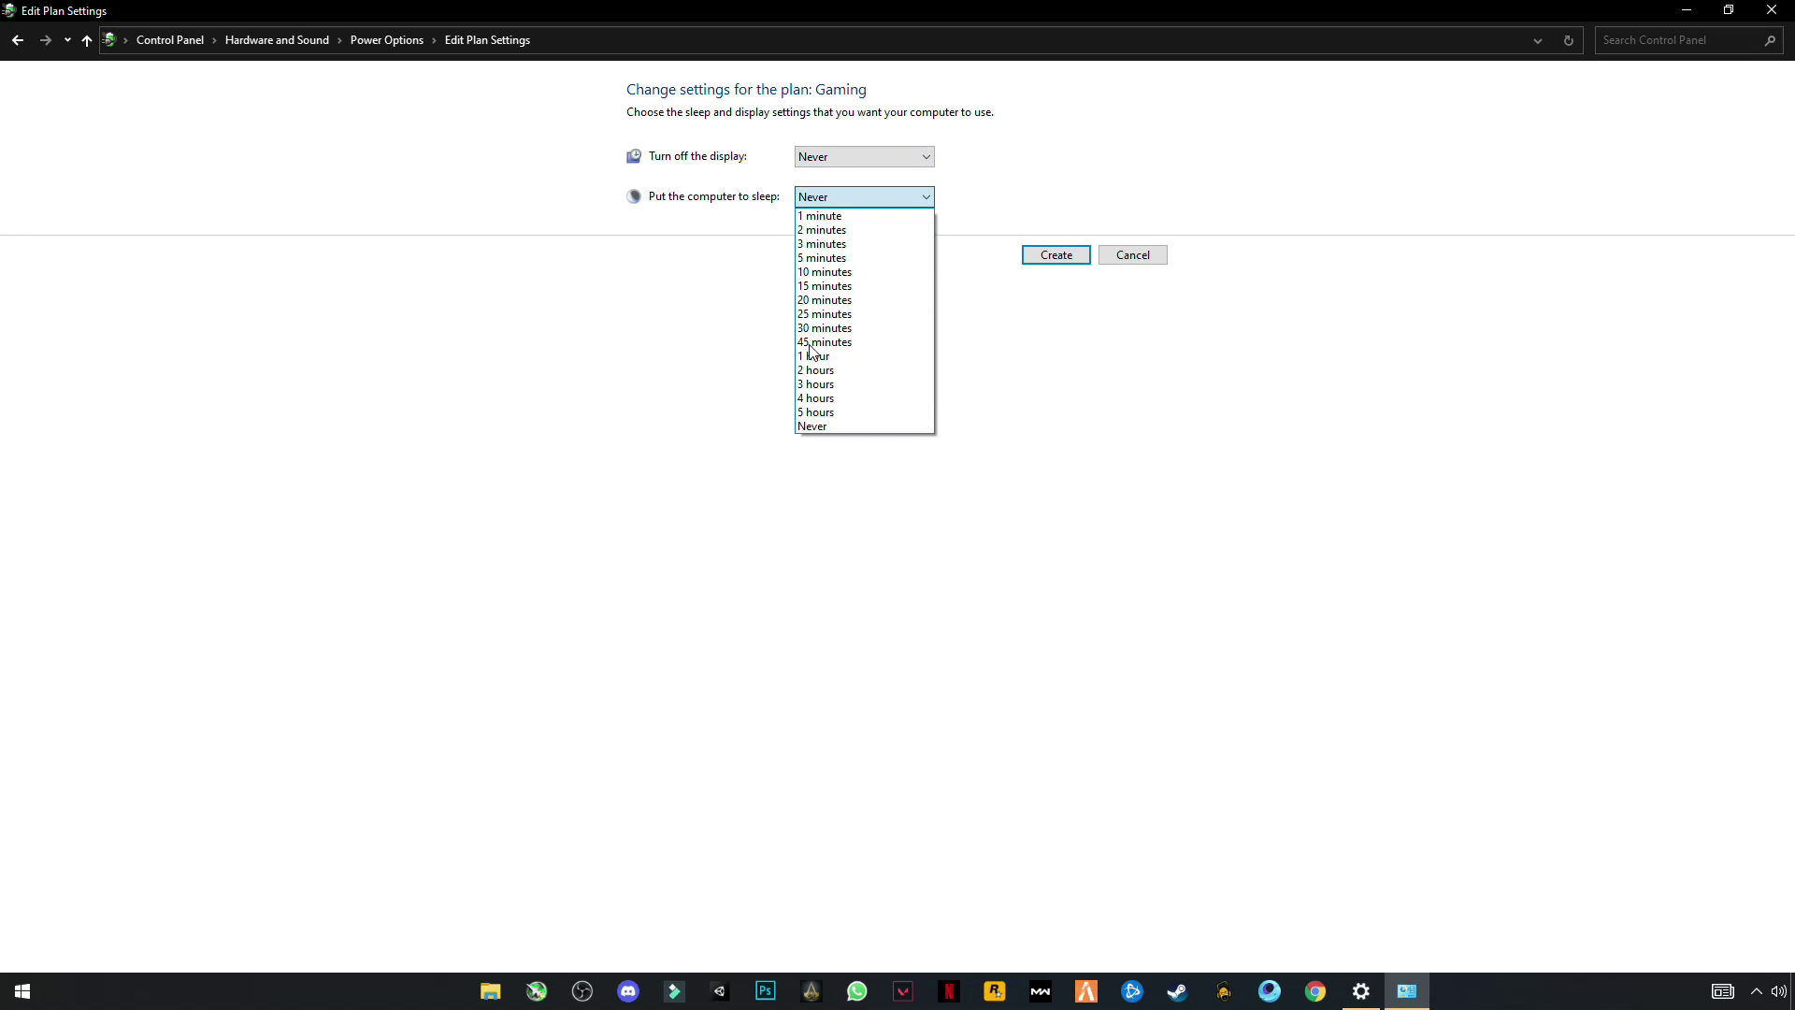
click(815, 427)
click(1071, 266)
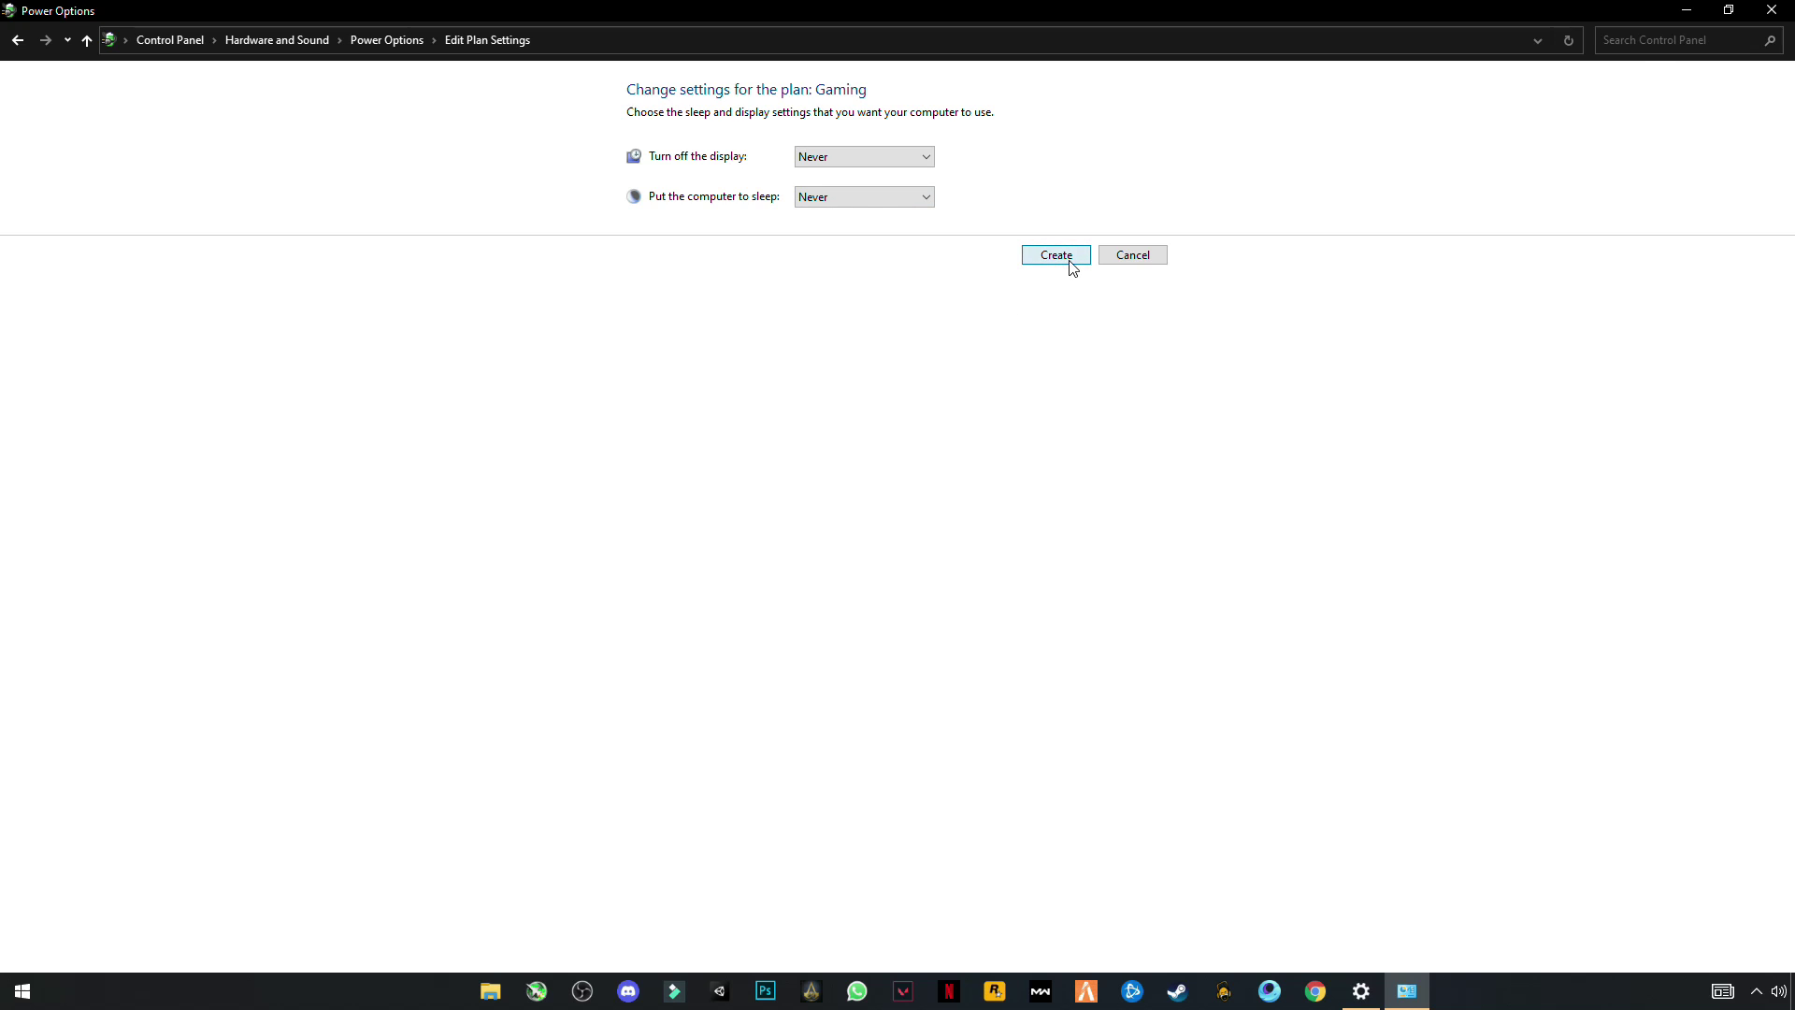
click(1775, 11)
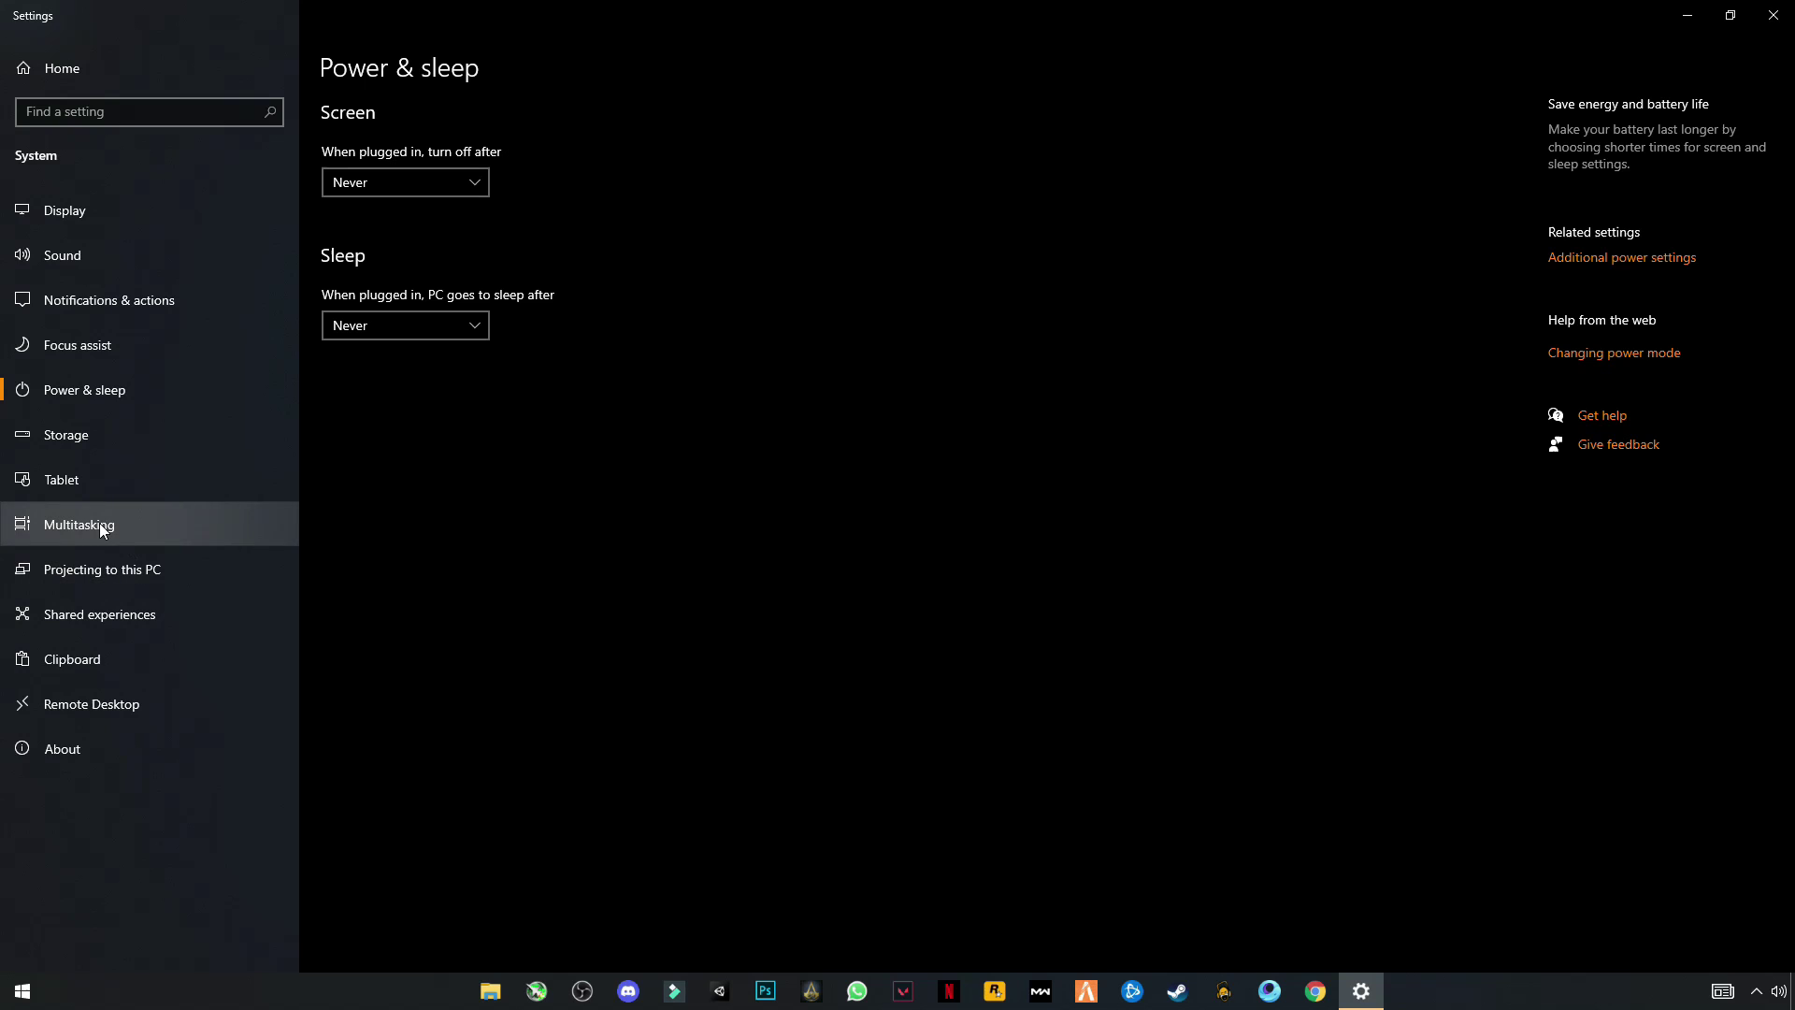
Open Advanced system settings from My PC's properties.
click(1773, 15)
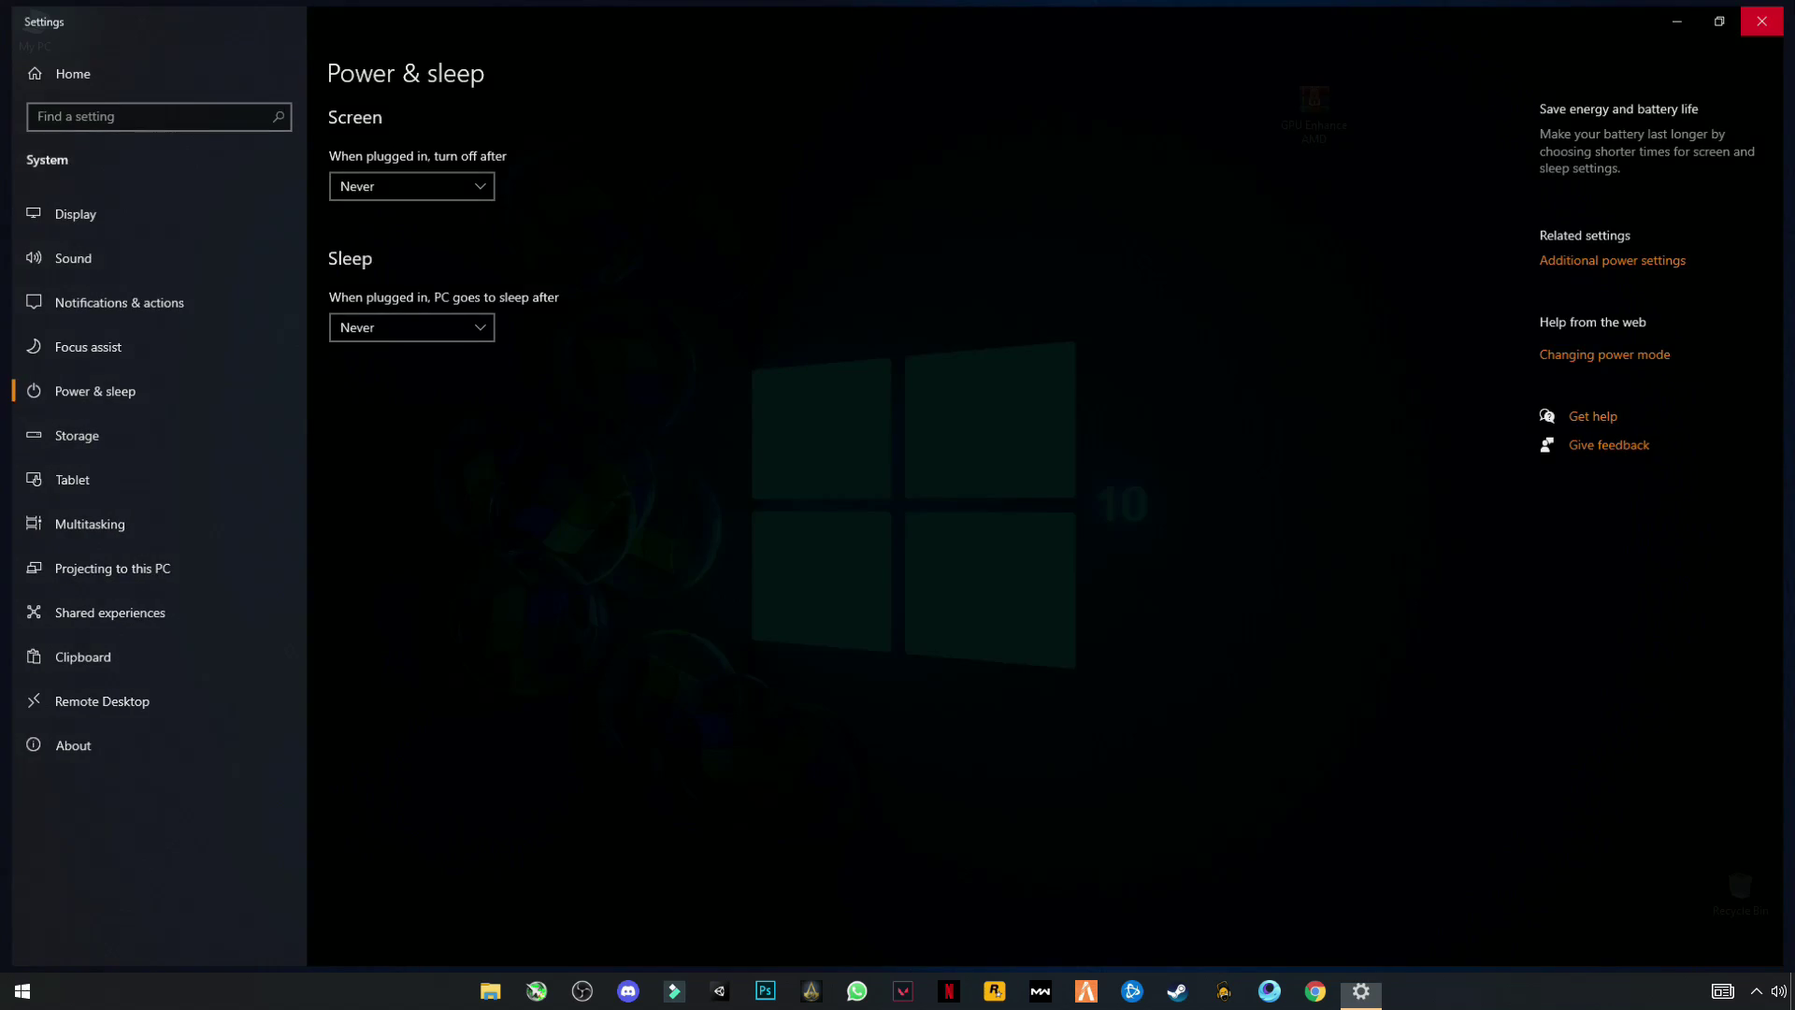
double_click(46, 43)
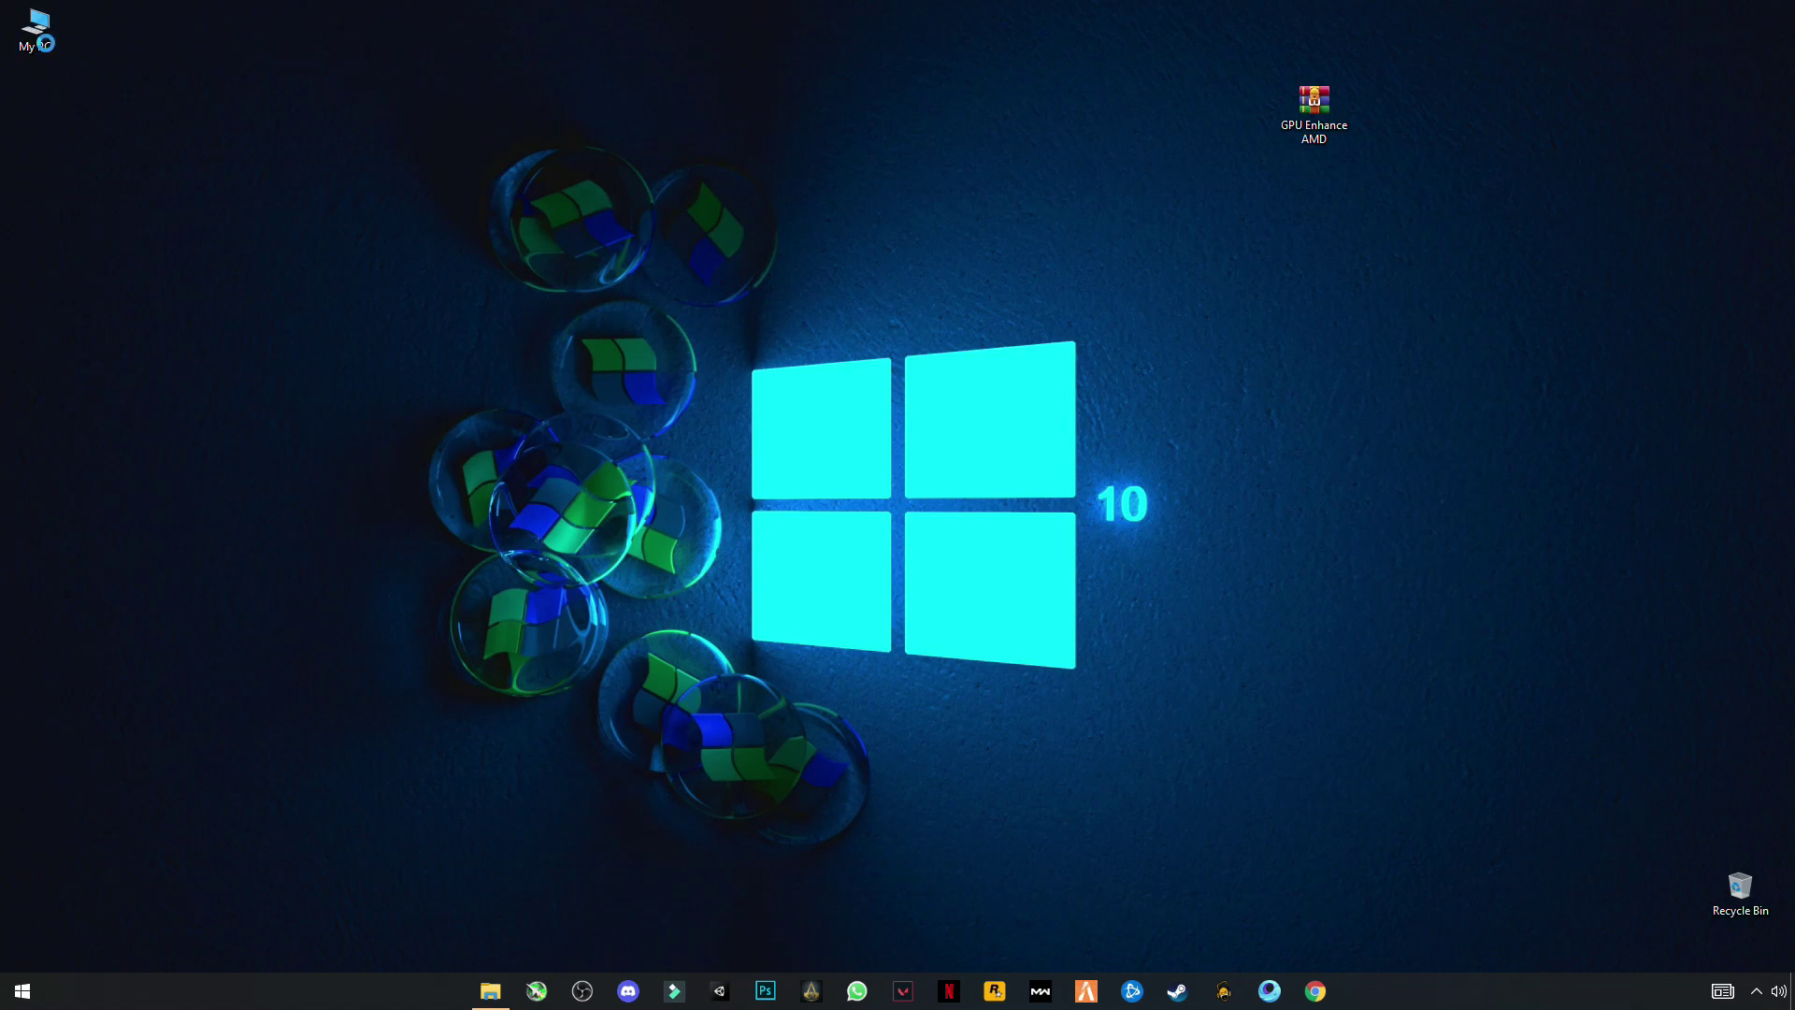
right_click(501, 550)
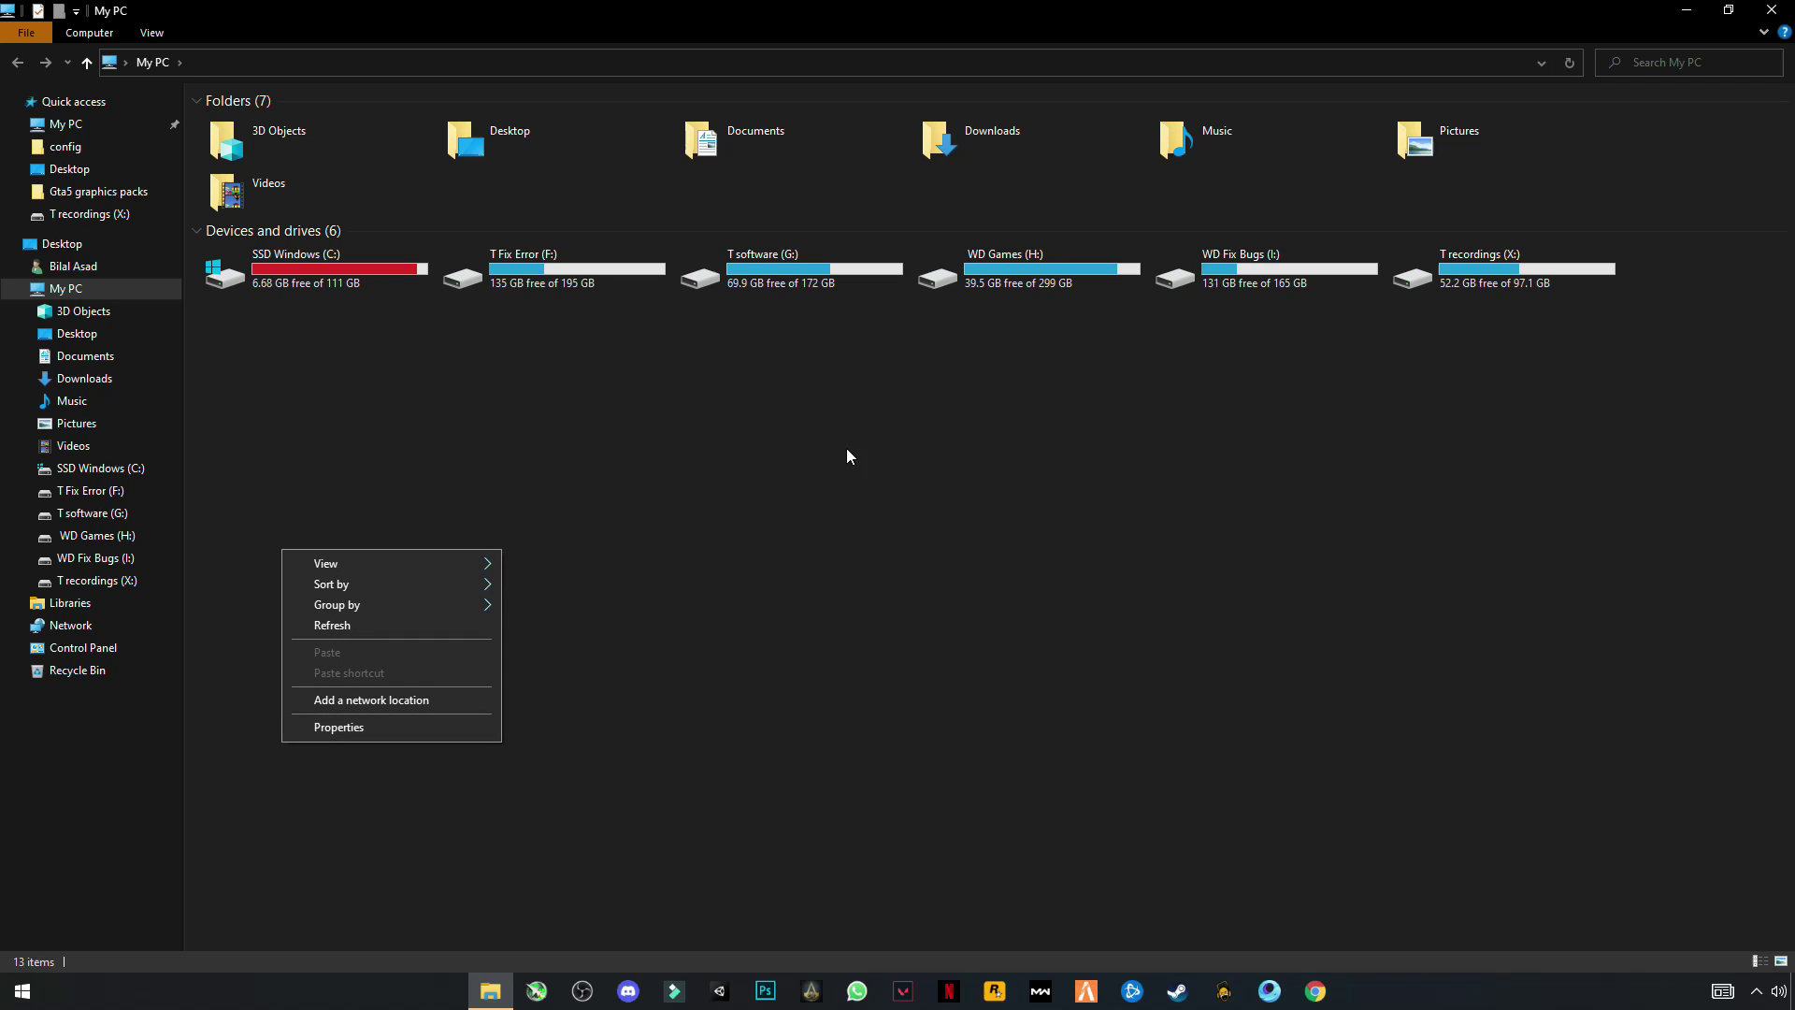
right_click(778, 441)
click(655, 623)
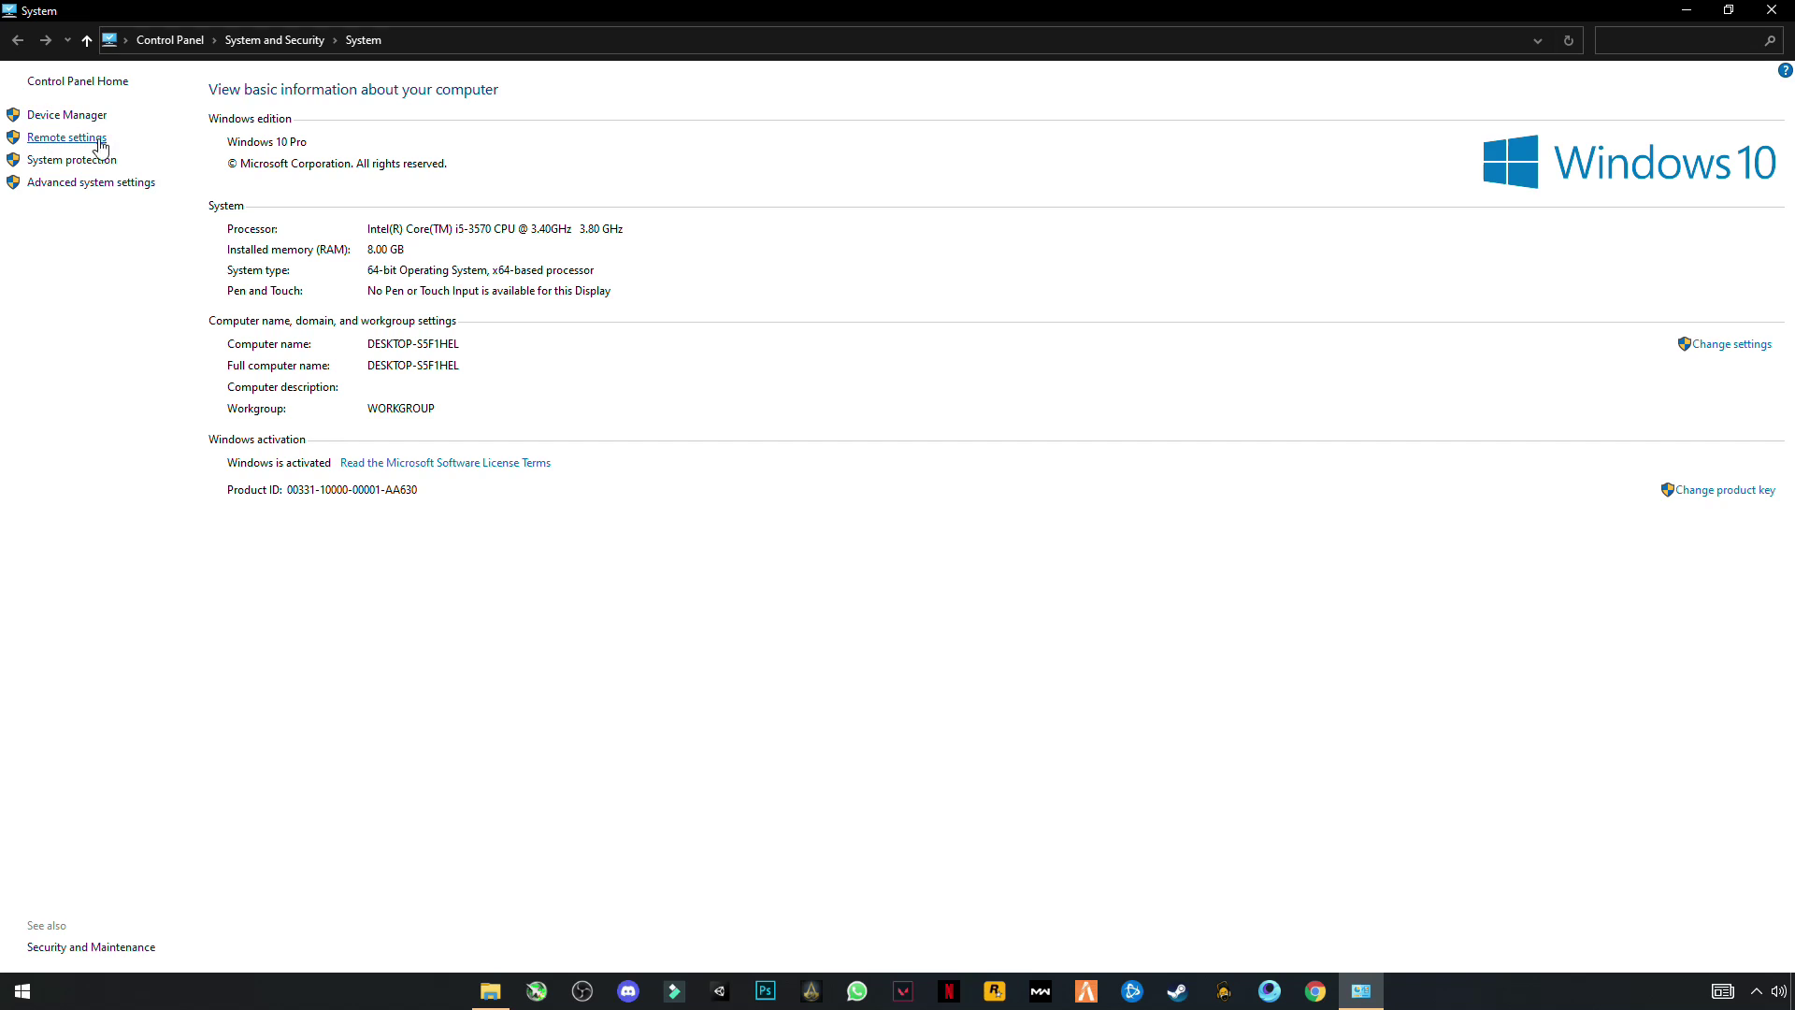
click(99, 185)
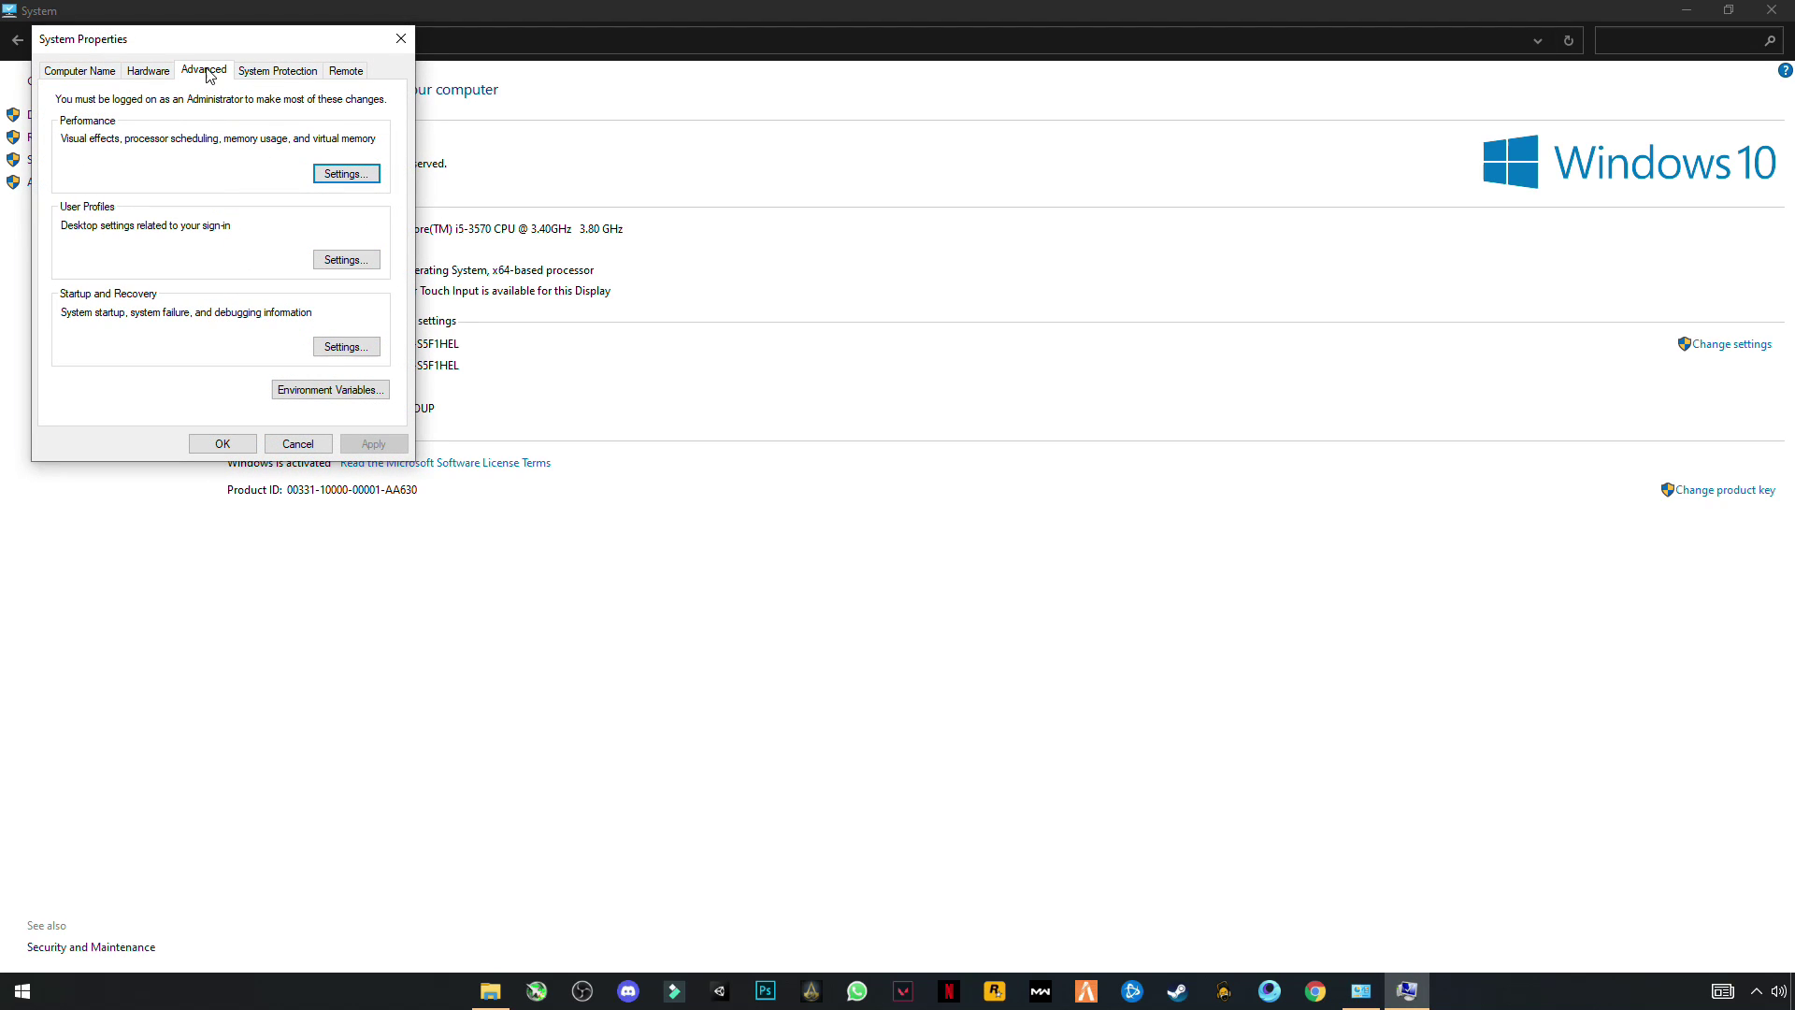
Set Performance Options to Adjust for best performance, apply it, and close the system windows.
click(325, 173)
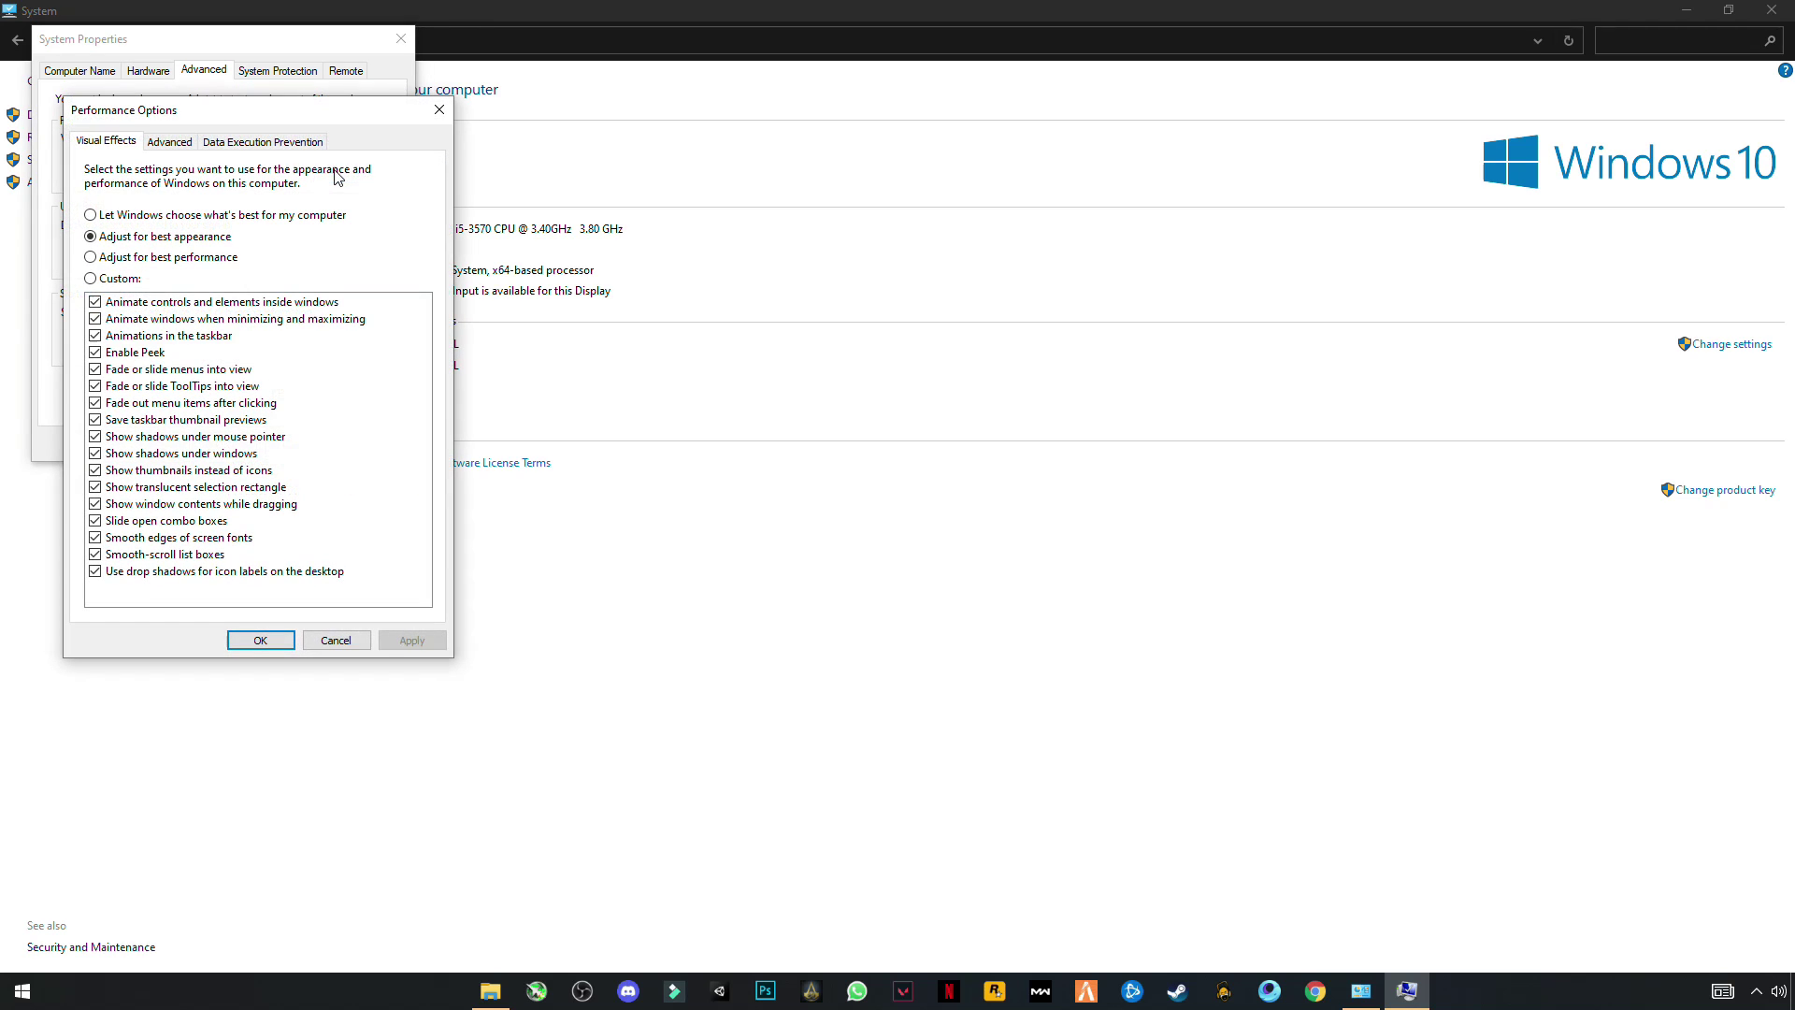
click(91, 258)
click(404, 643)
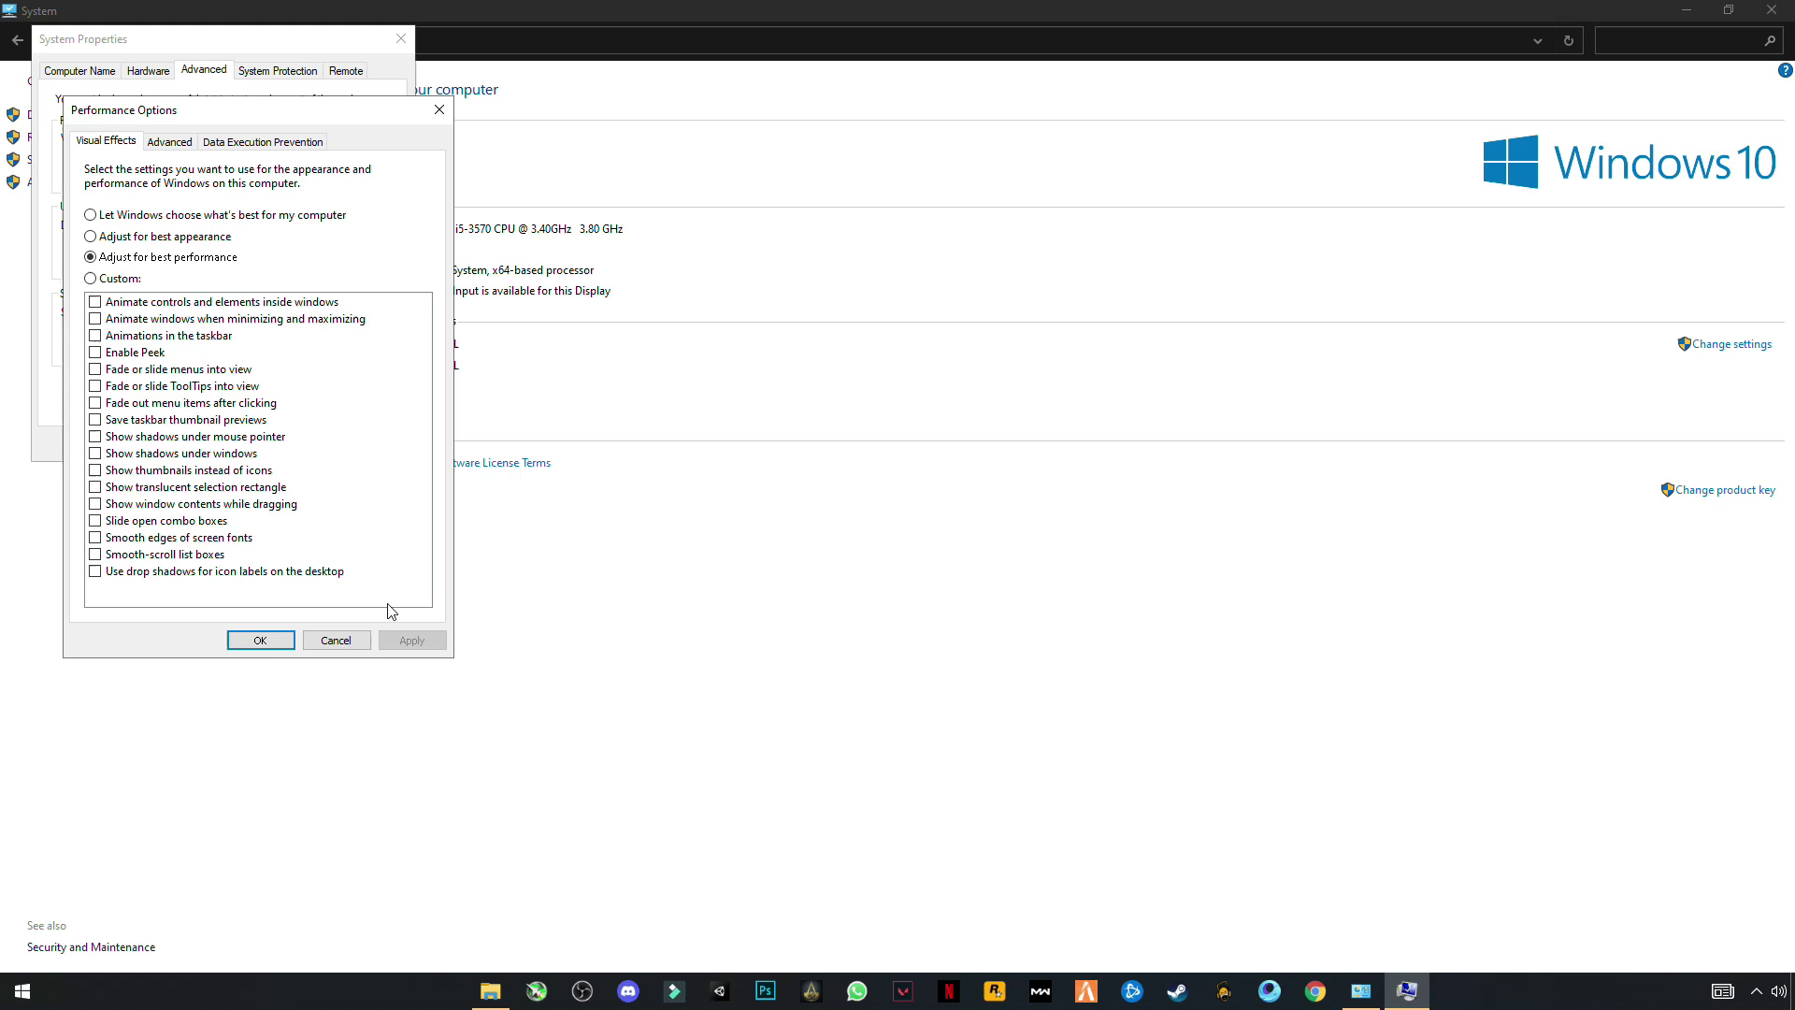
click(259, 640)
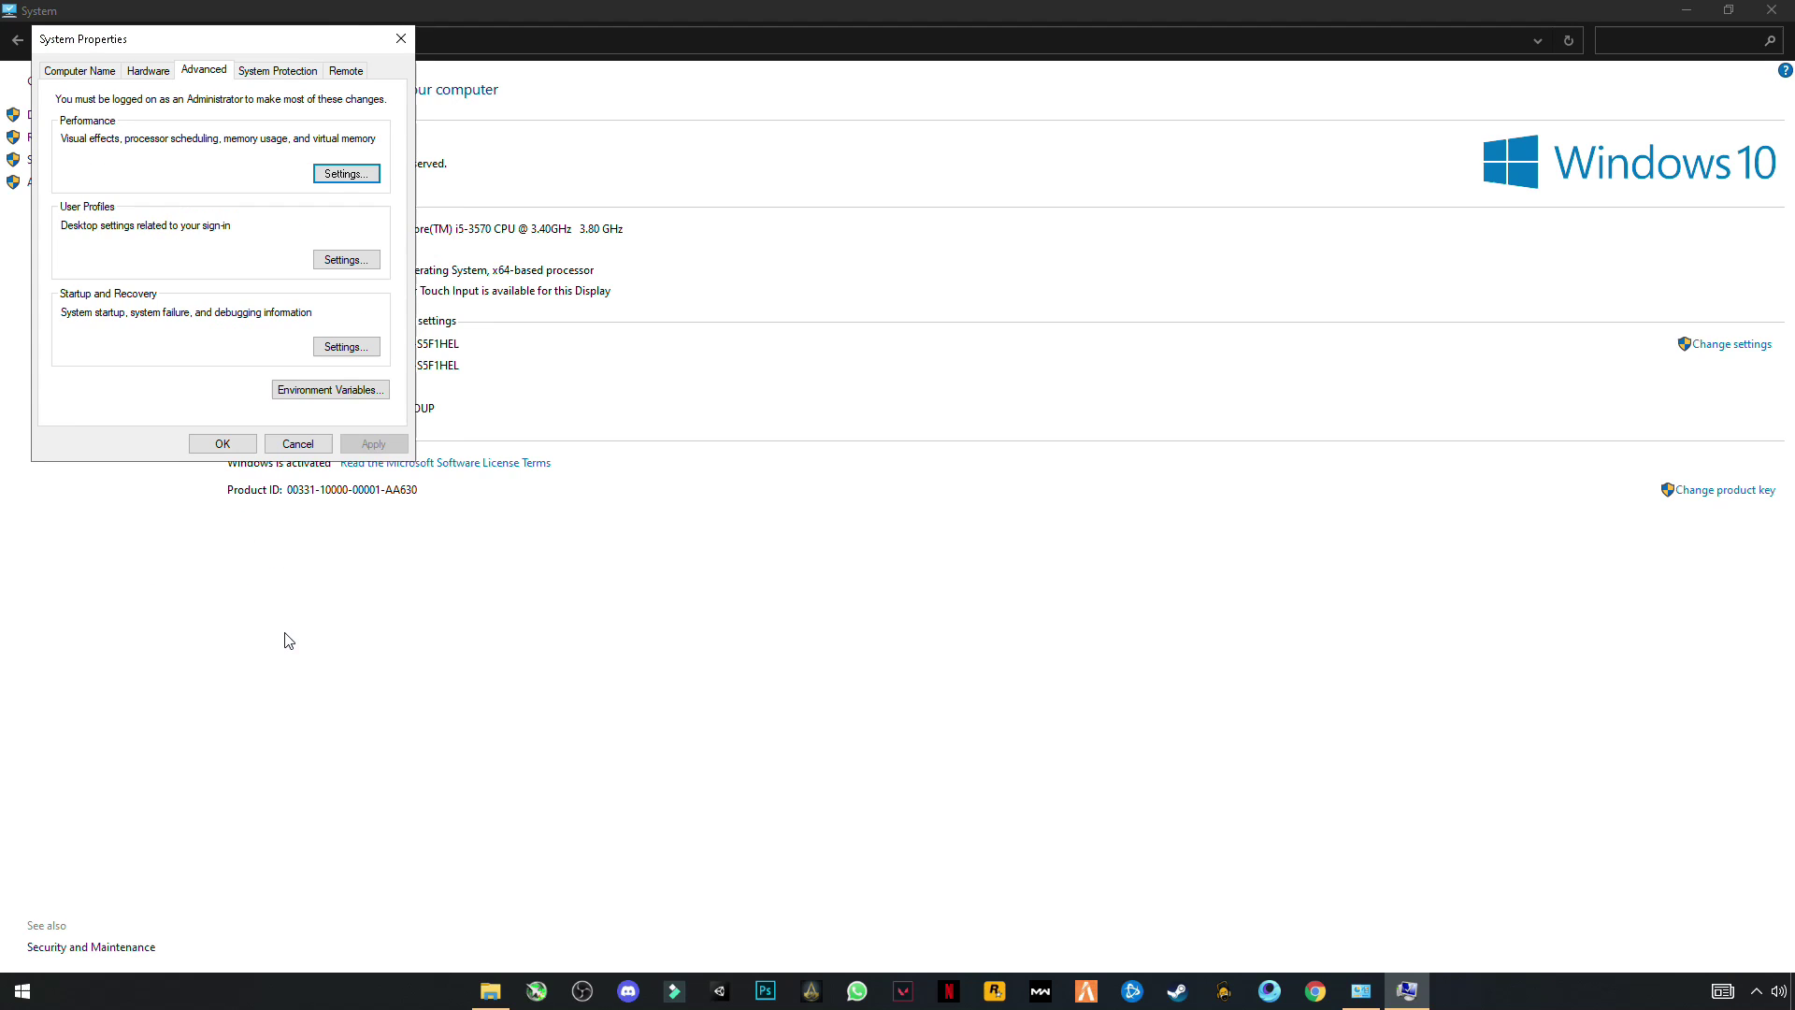
click(222, 446)
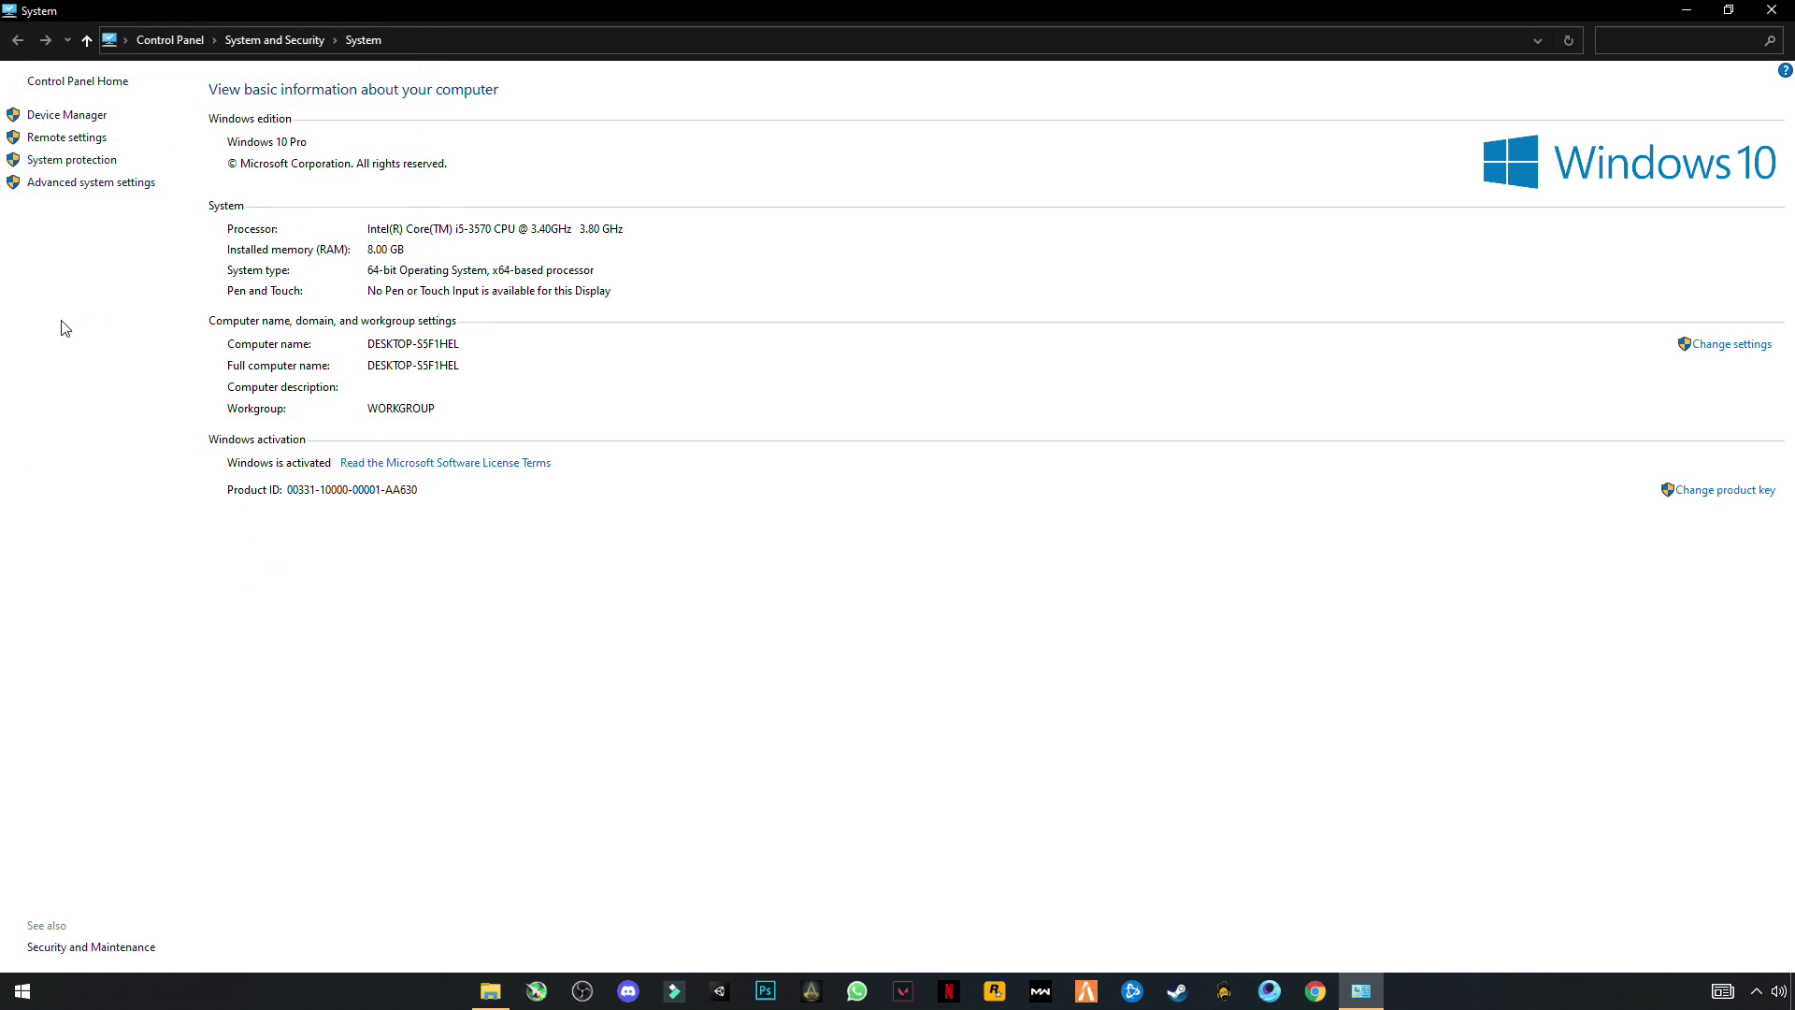
click(1772, 11)
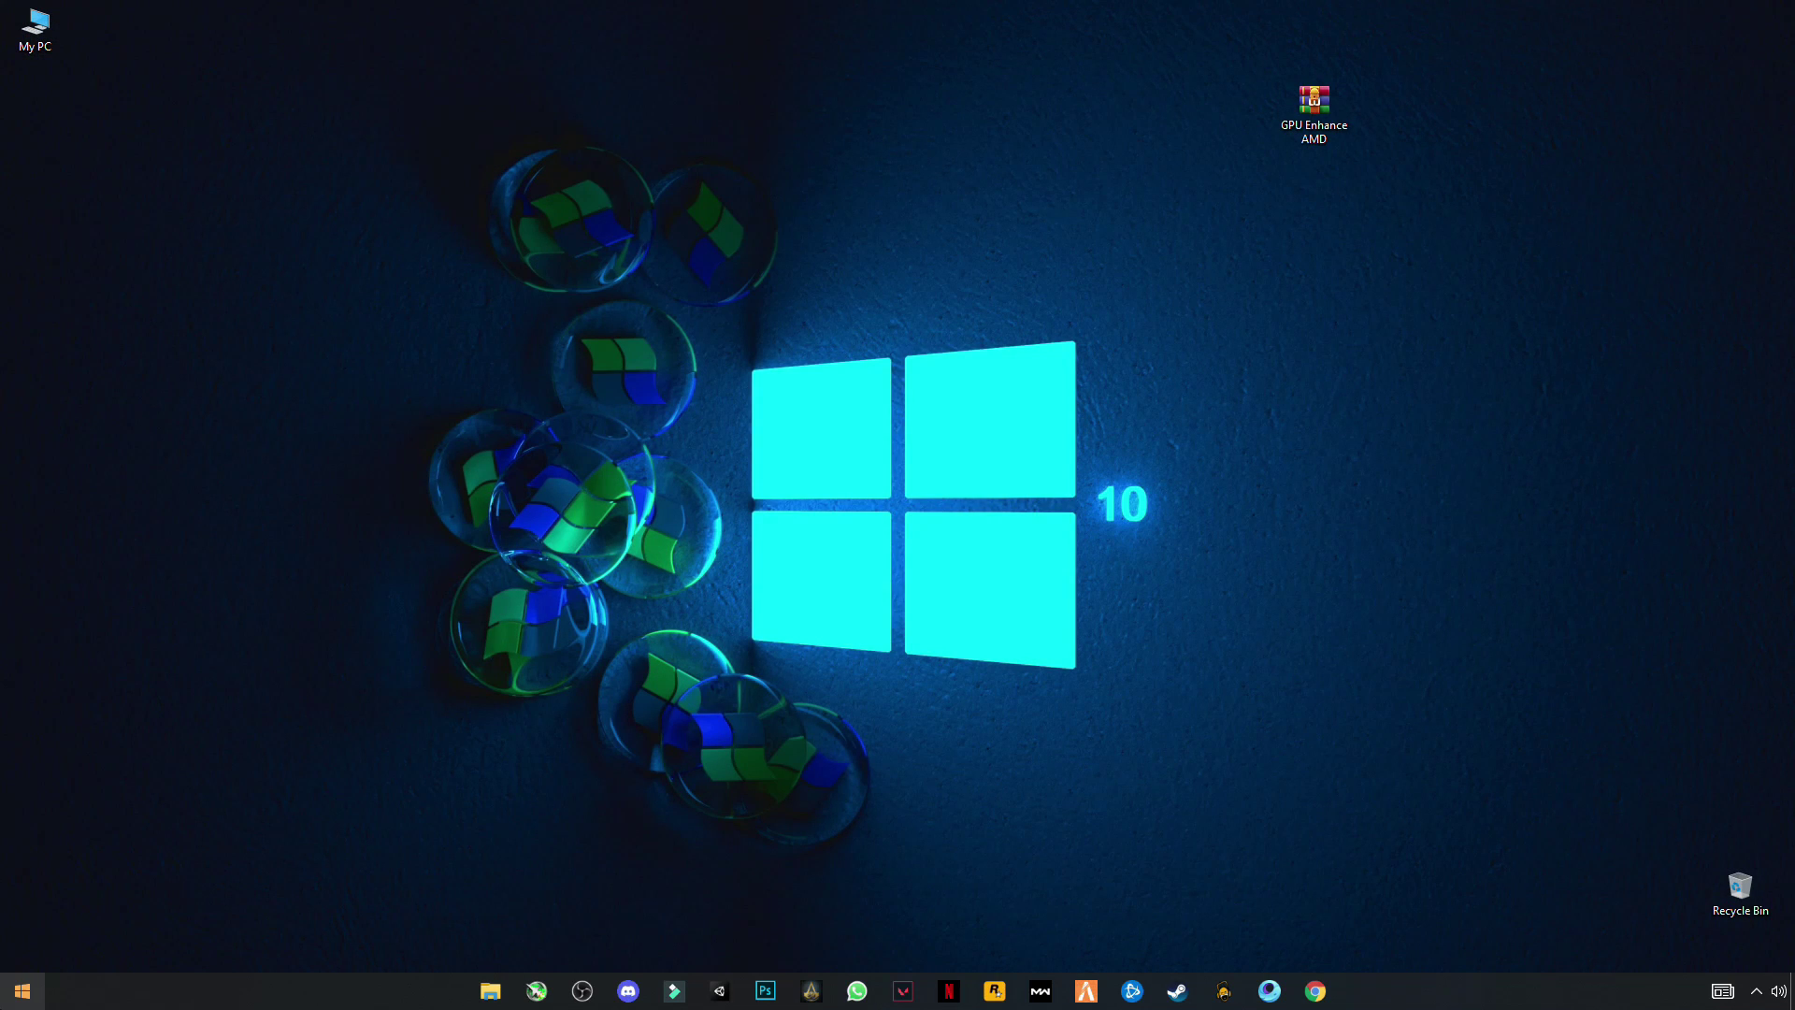
click(19, 991)
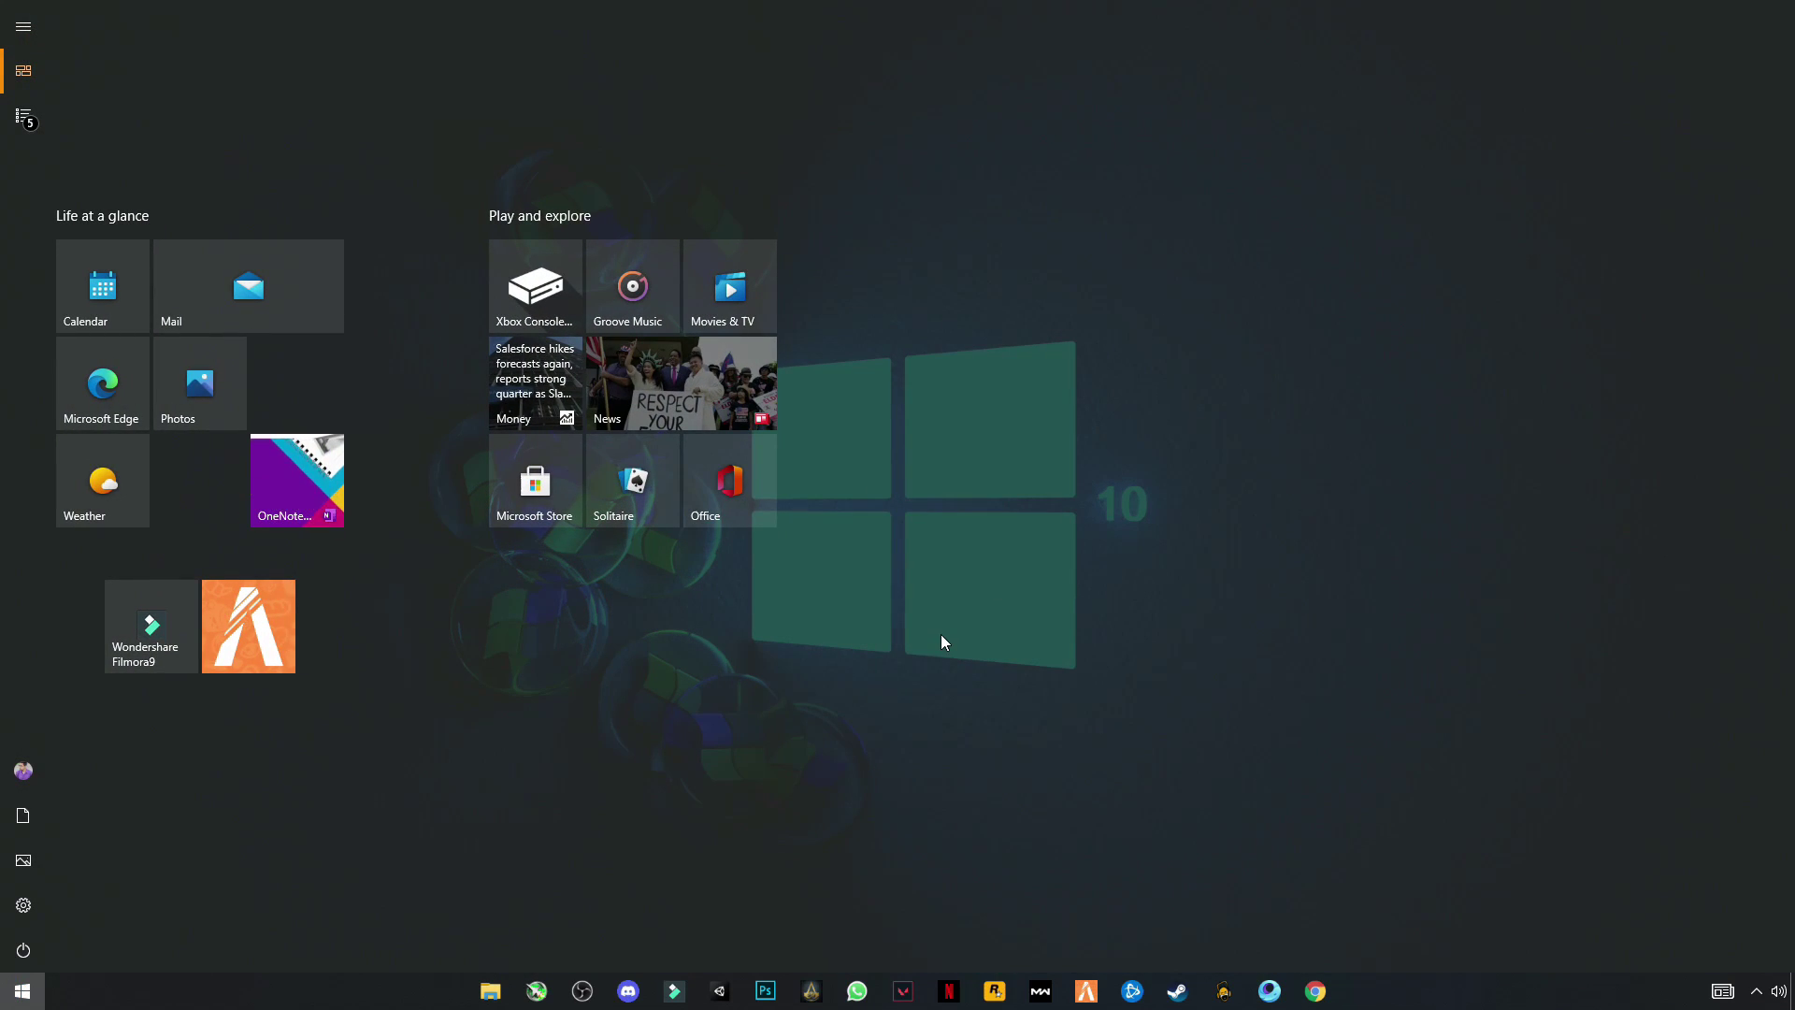
text(run)
Open the Windows Temp folder with the Run command 'temp'.
key(Return)
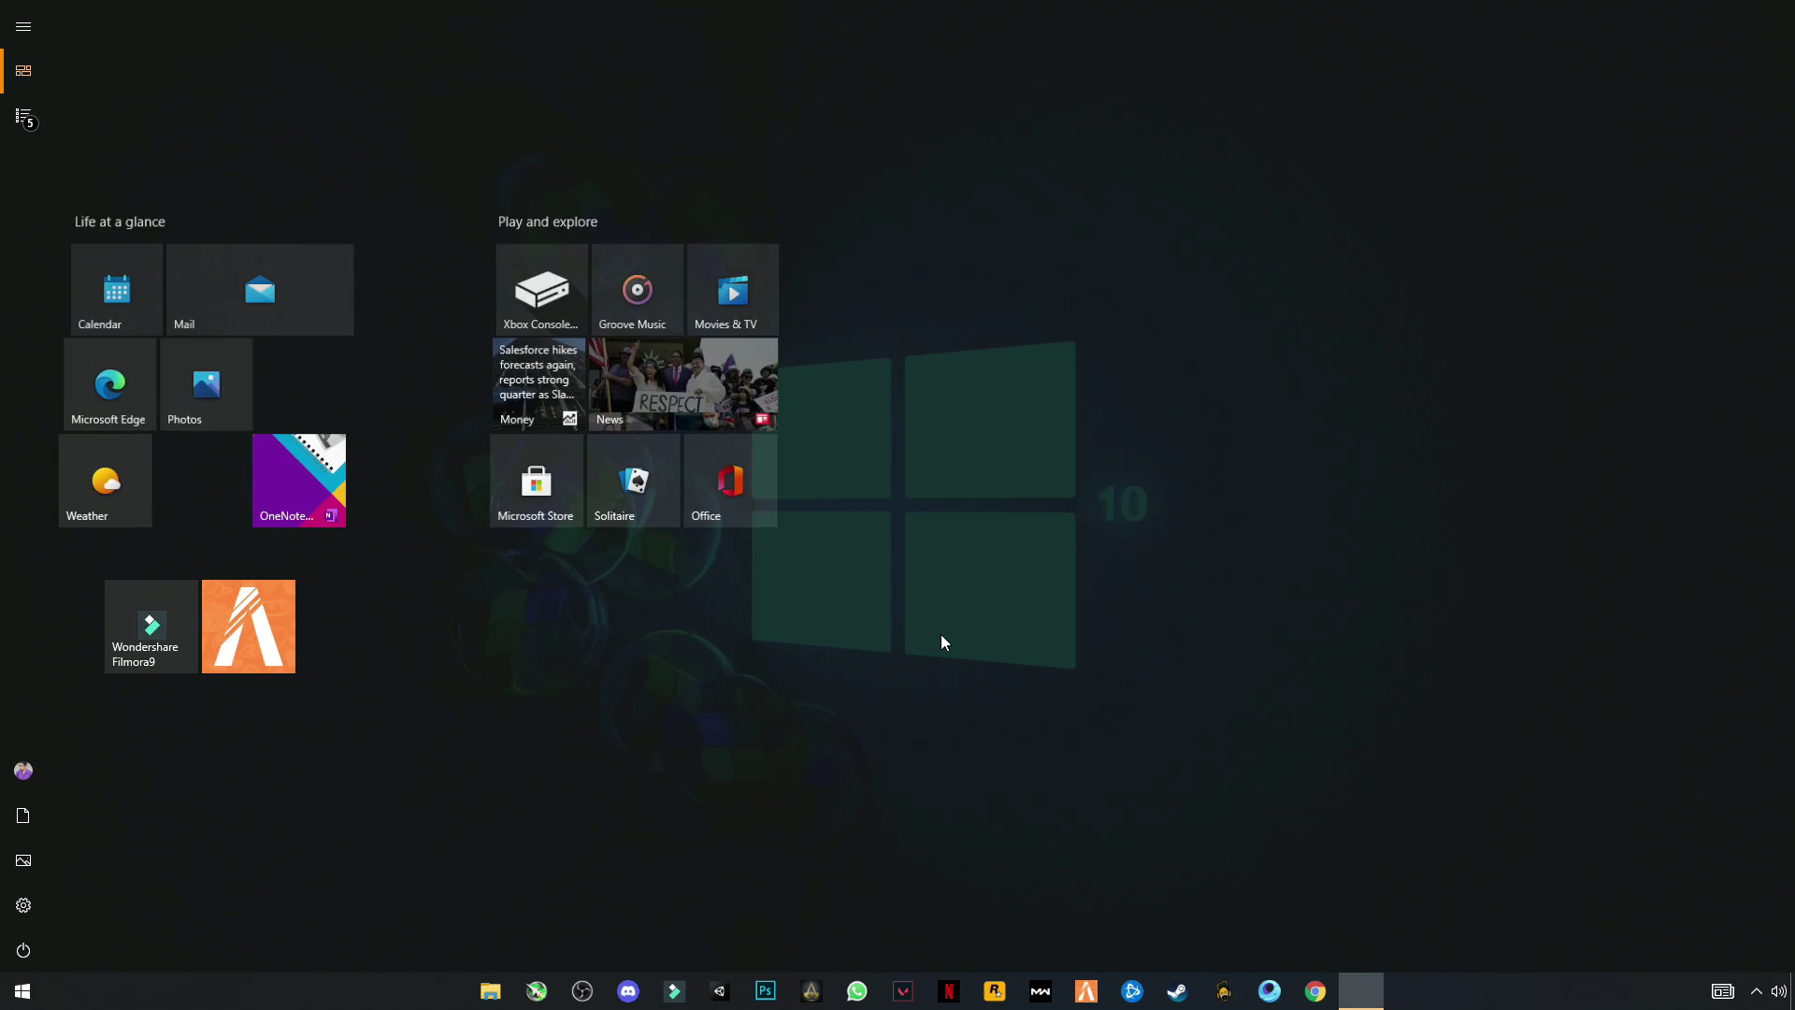
drag(115, 784, 172, 680)
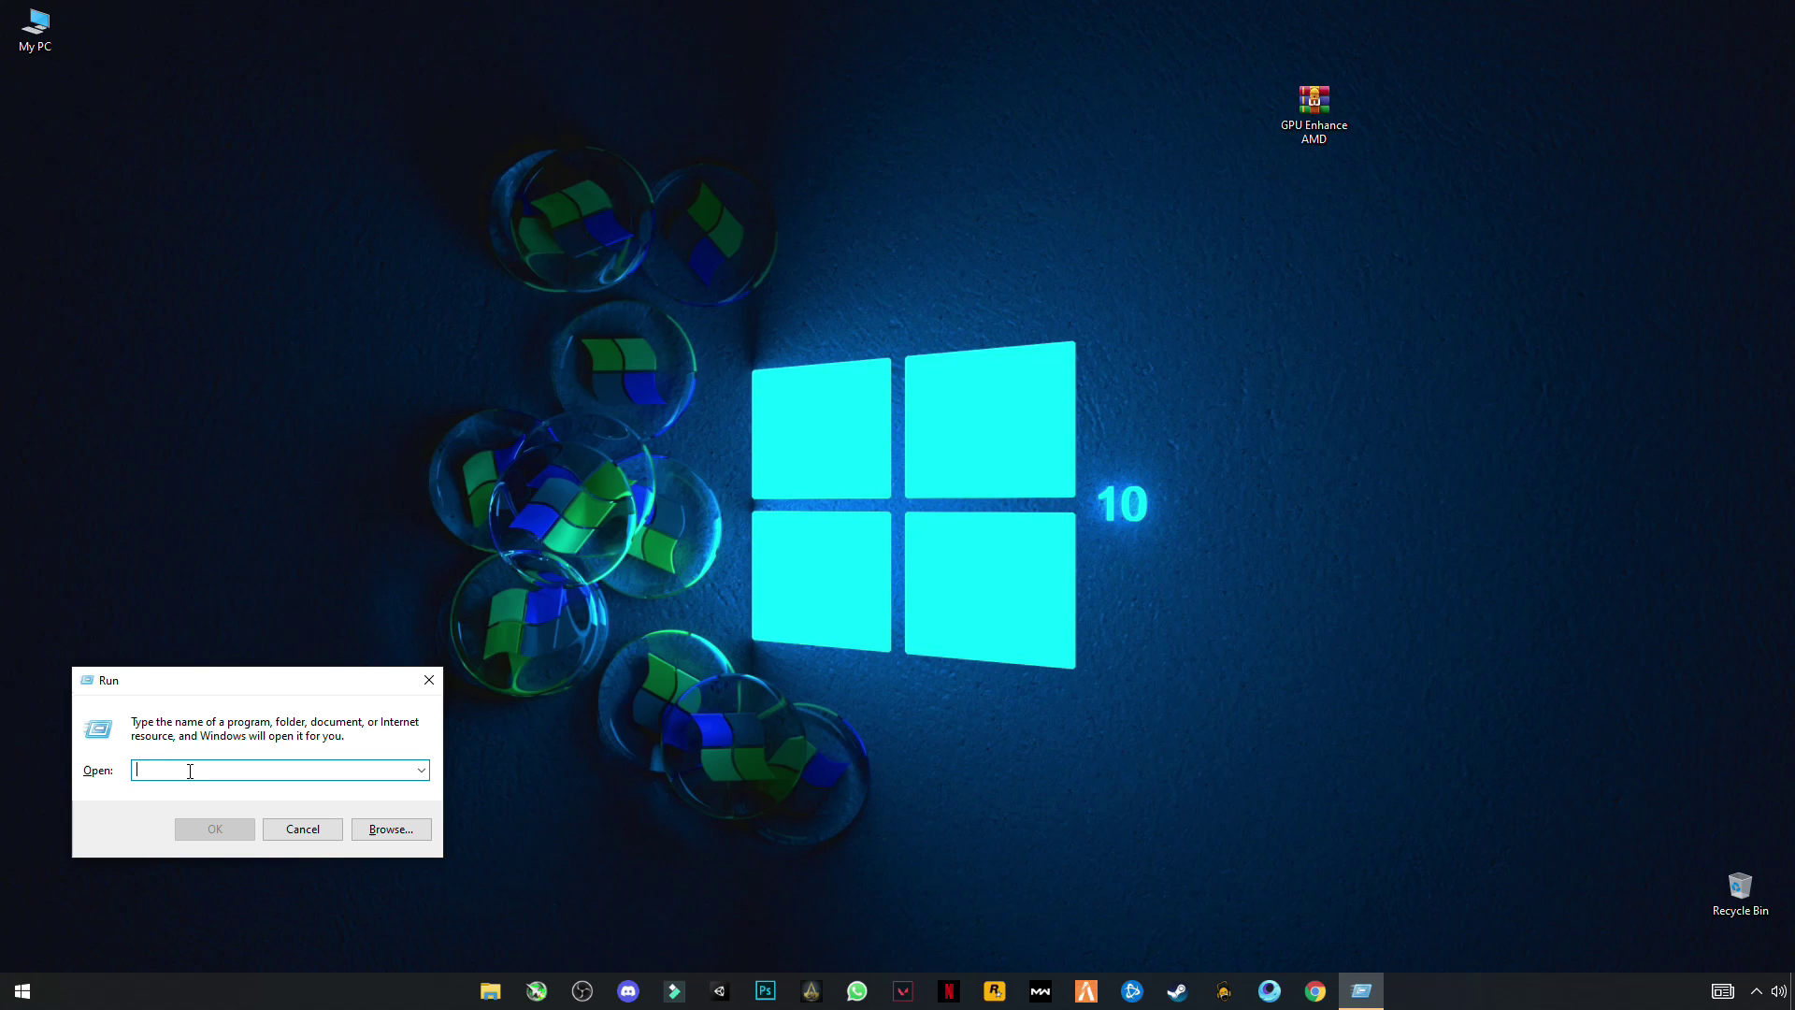
text(temp)
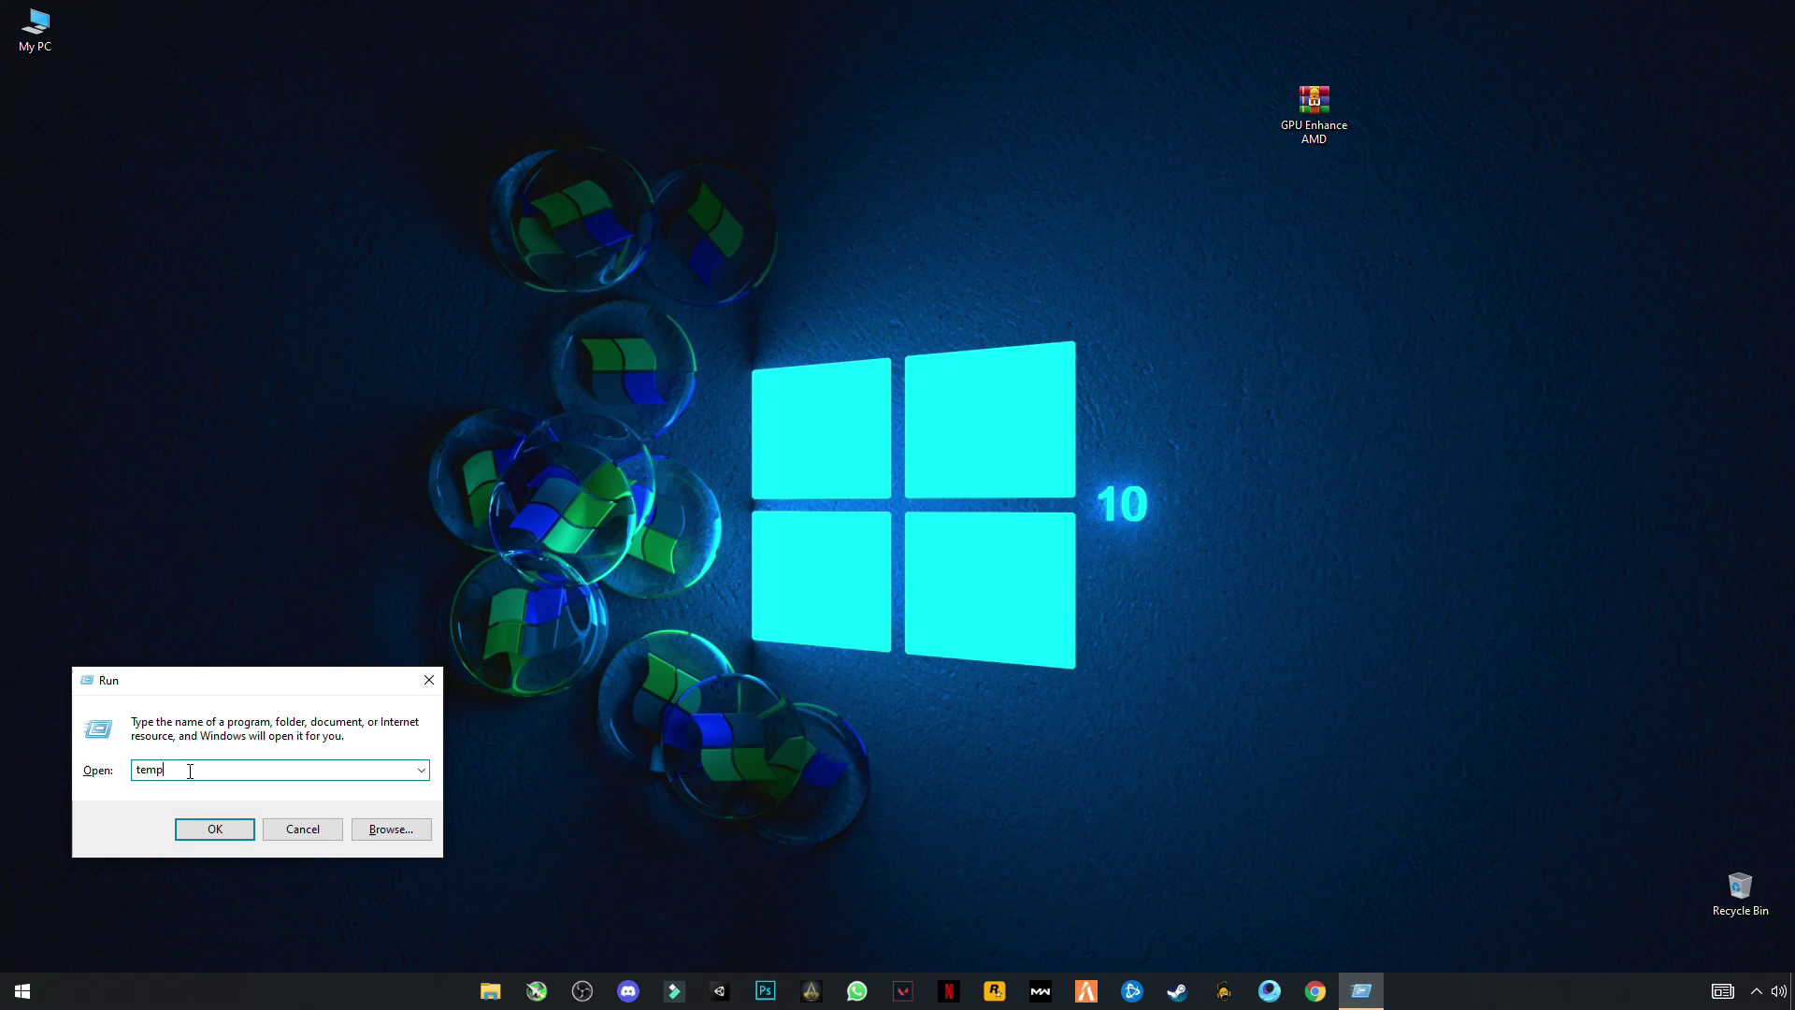
key(Return)
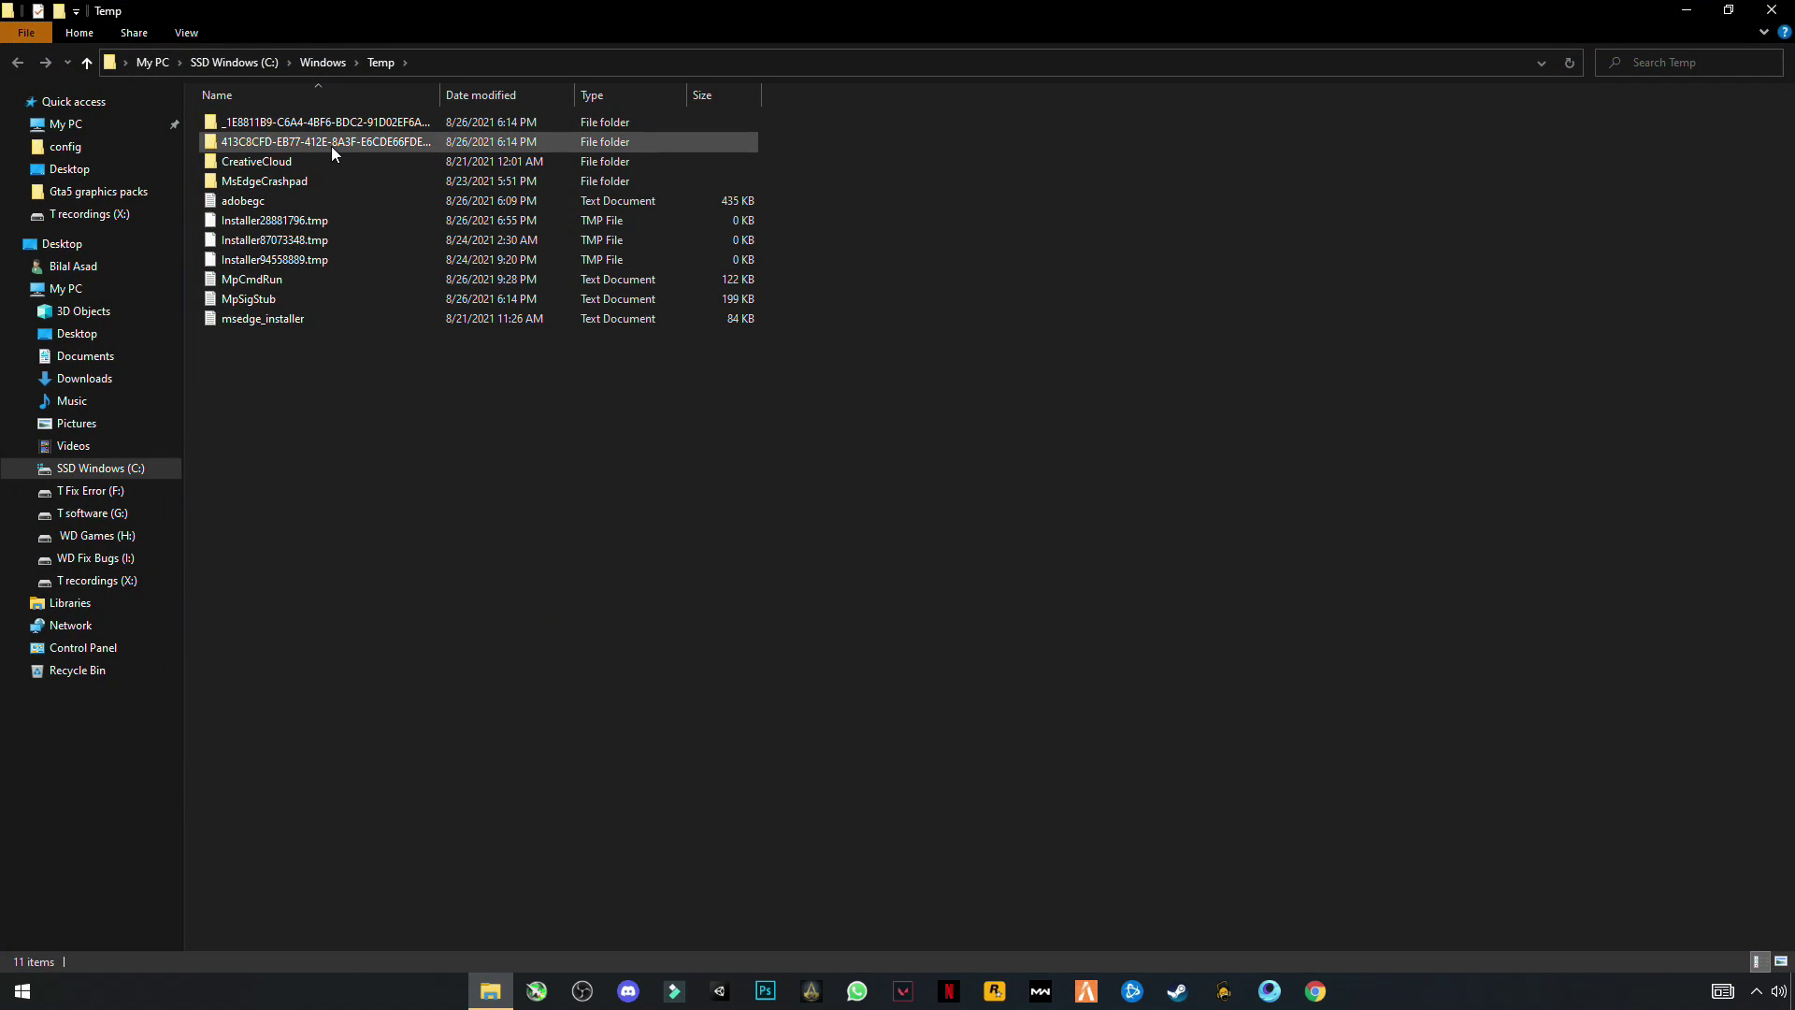
Delete all Temp items, skipping the two in-use files, and close the folder.
drag(300, 491, 299, 97)
right_click(366, 180)
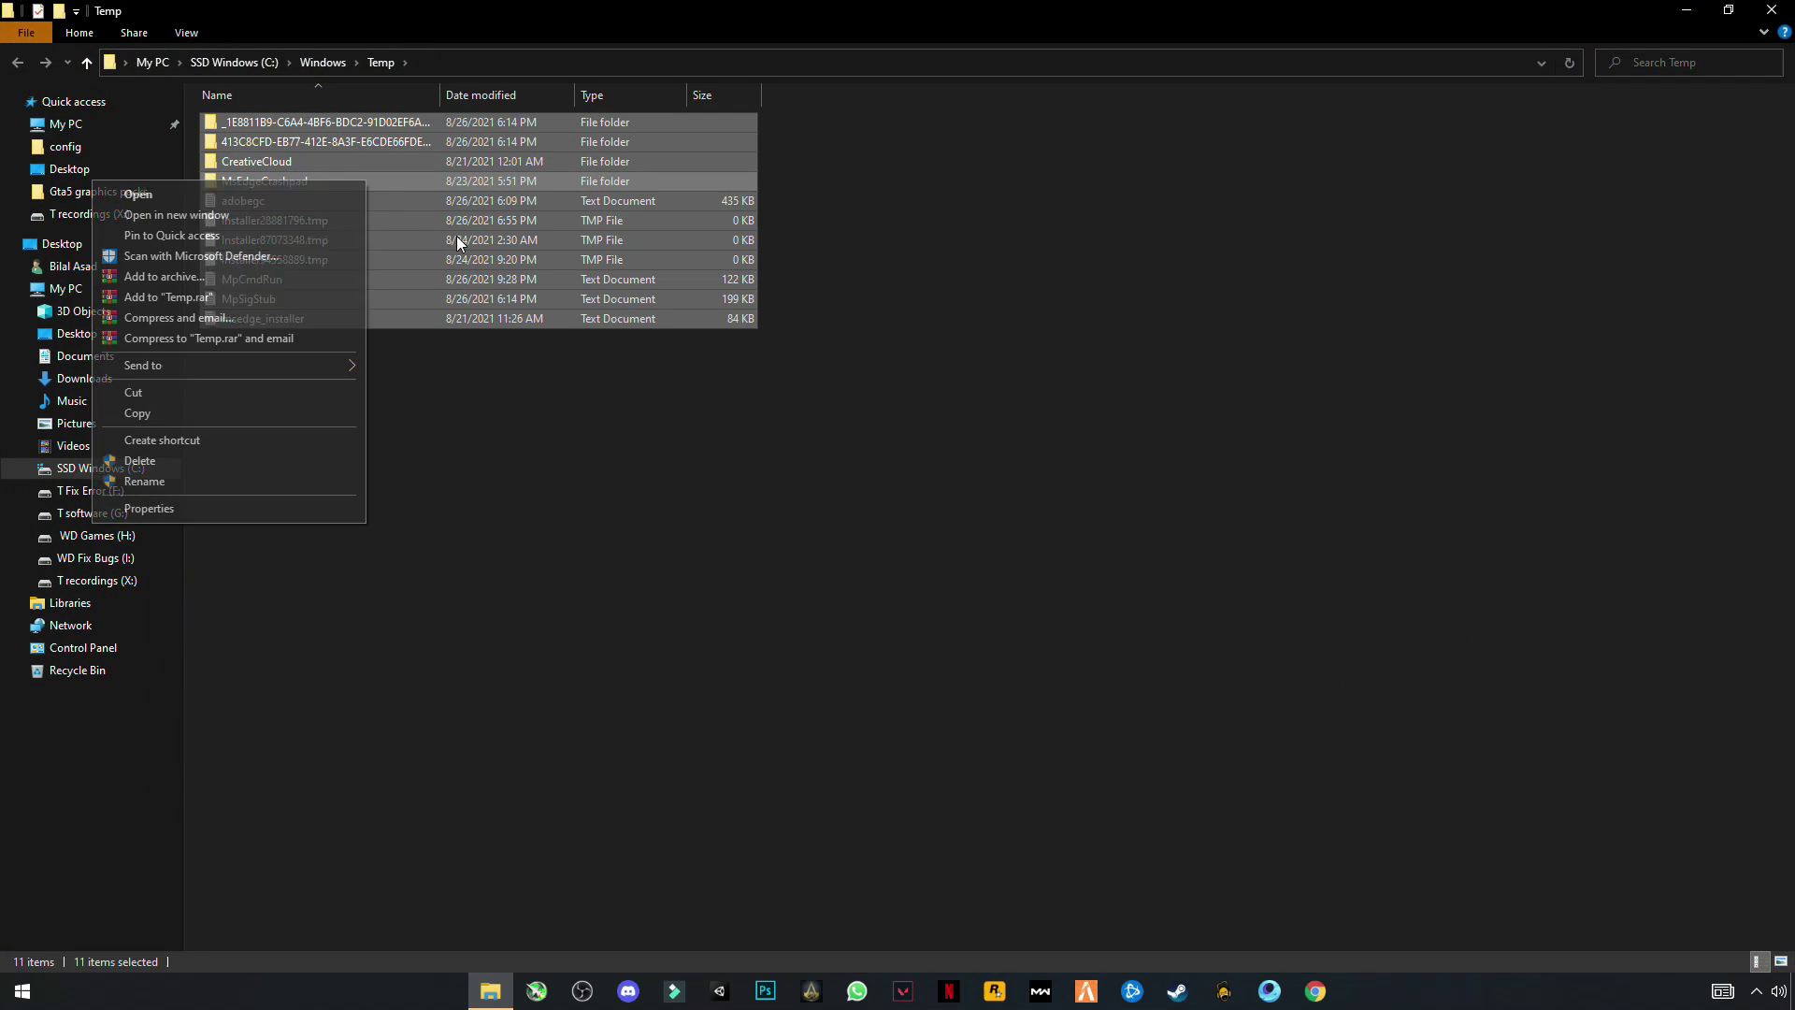
click(157, 463)
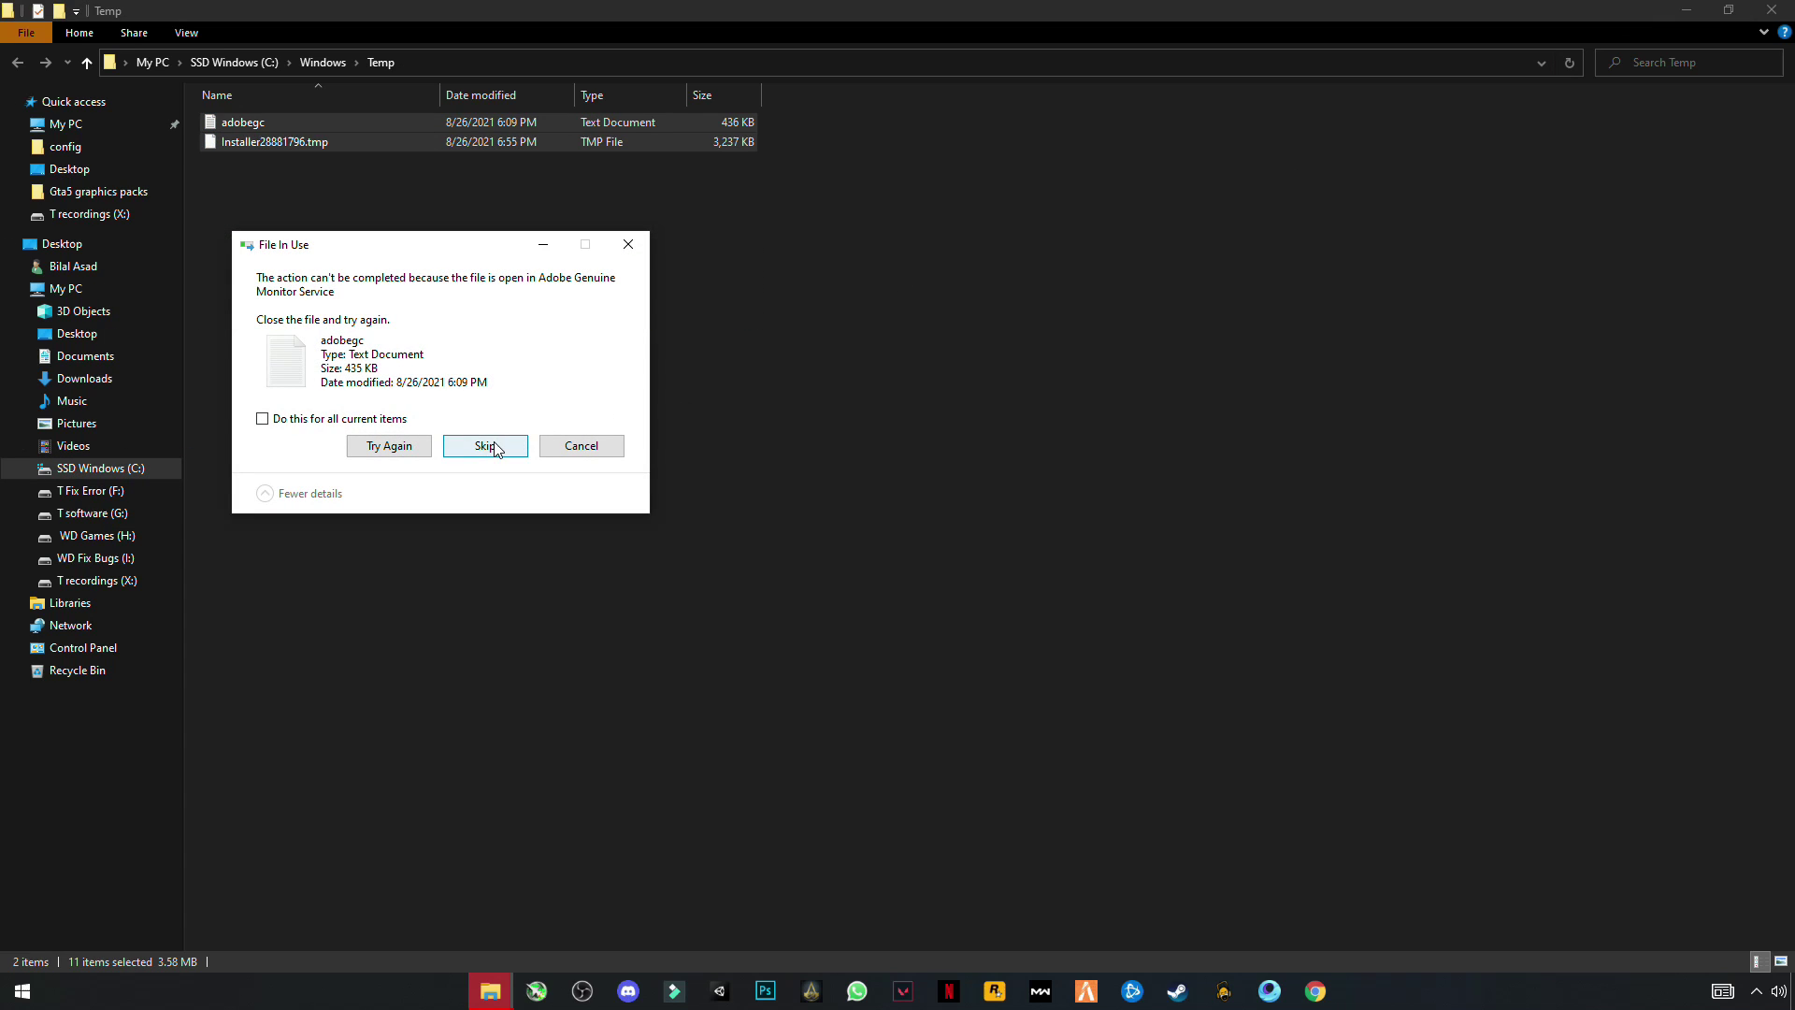
click(468, 449)
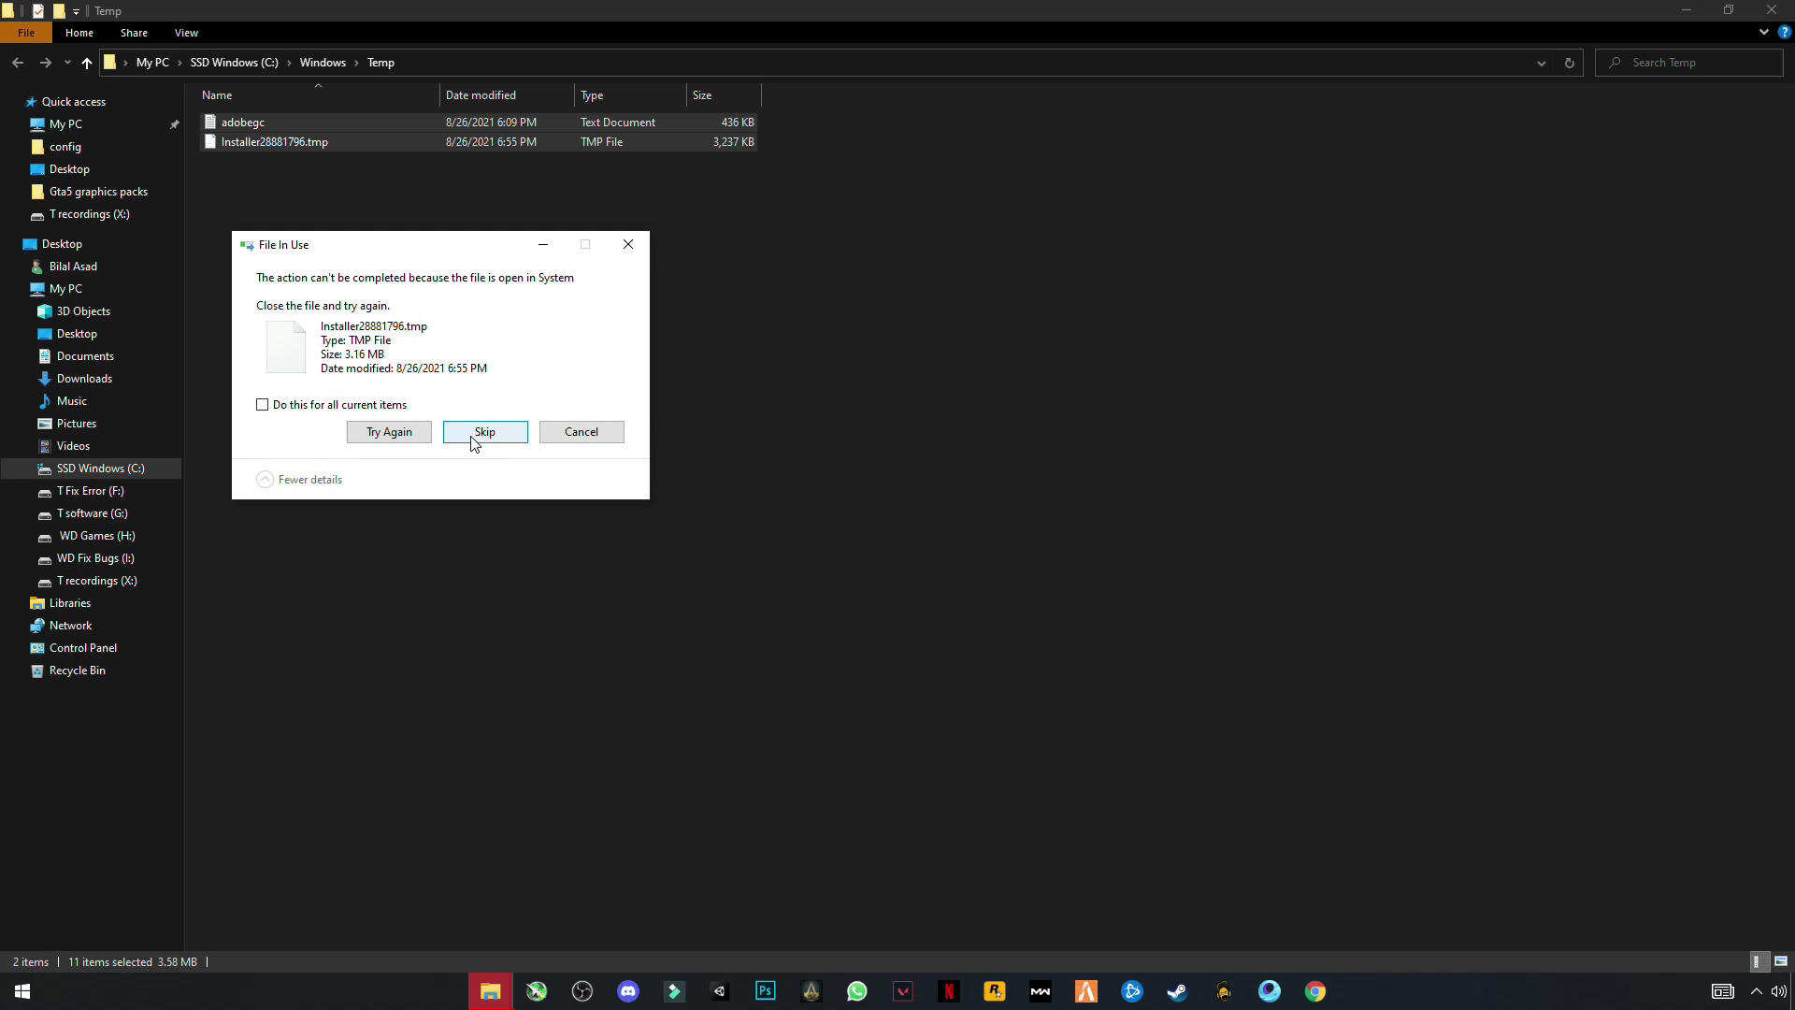
click(474, 438)
click(1770, 12)
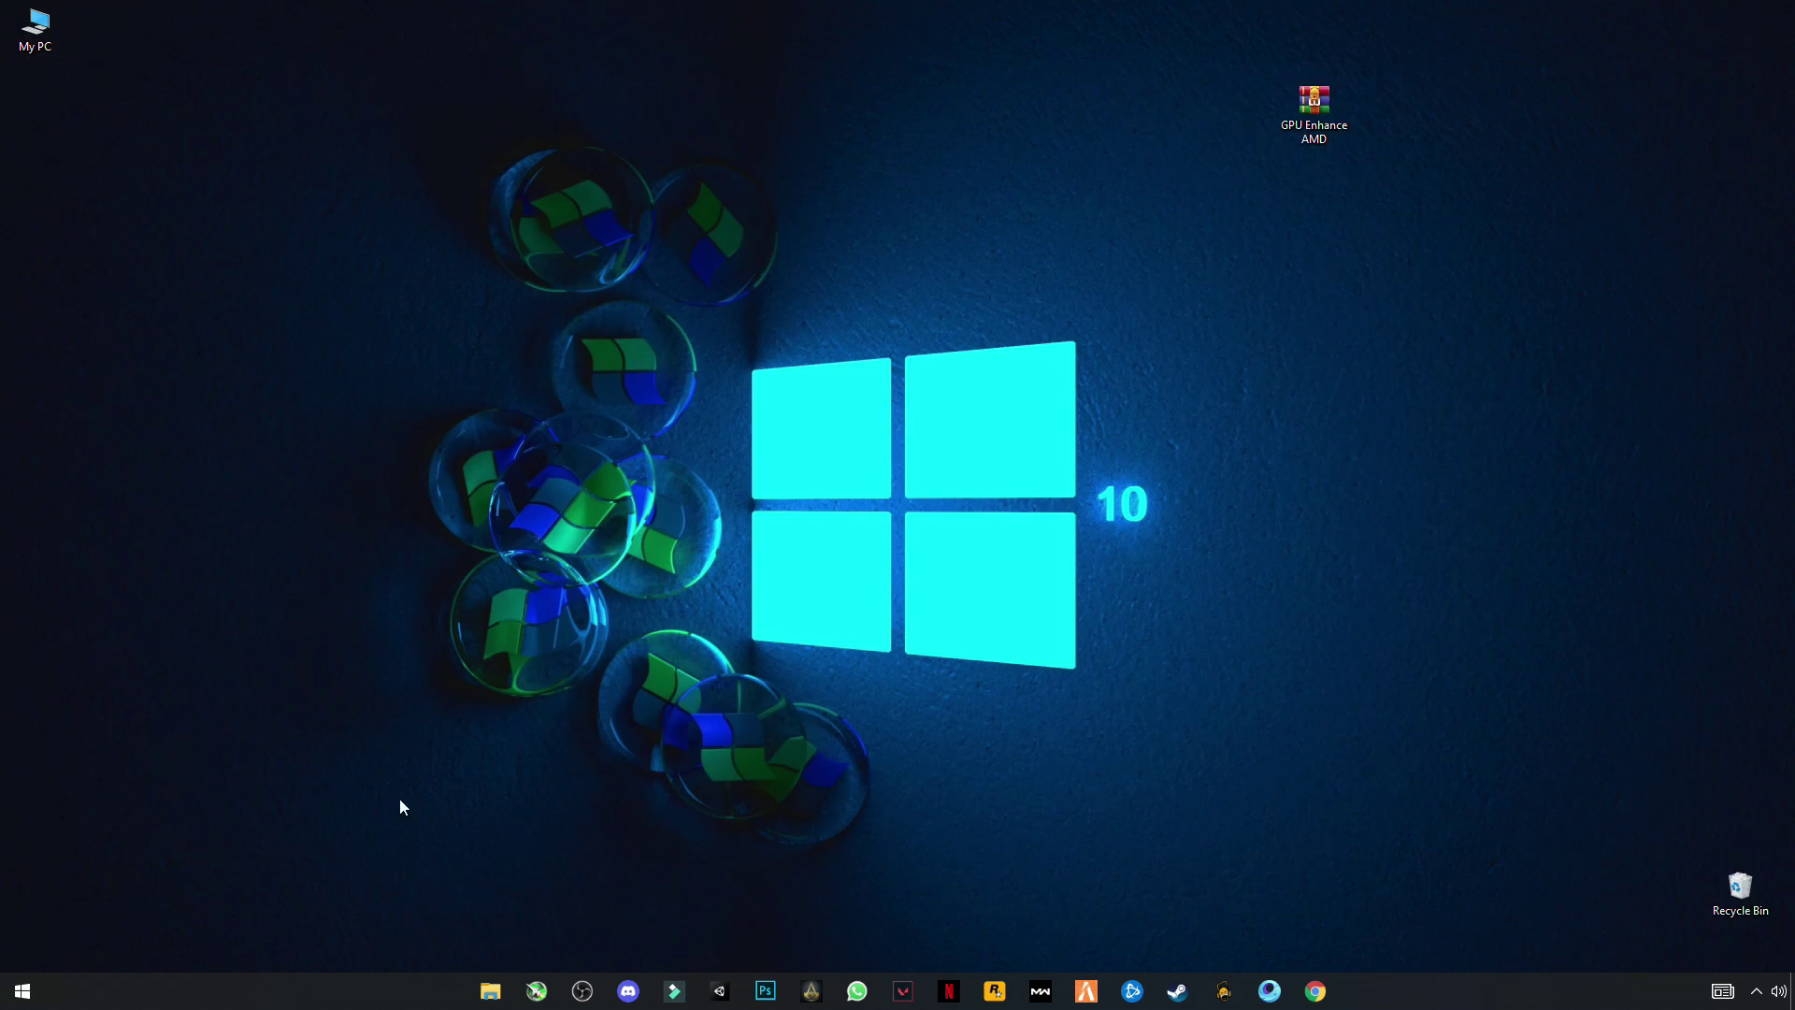
Open the user %temp% folder from the Run dialog.
key(super)
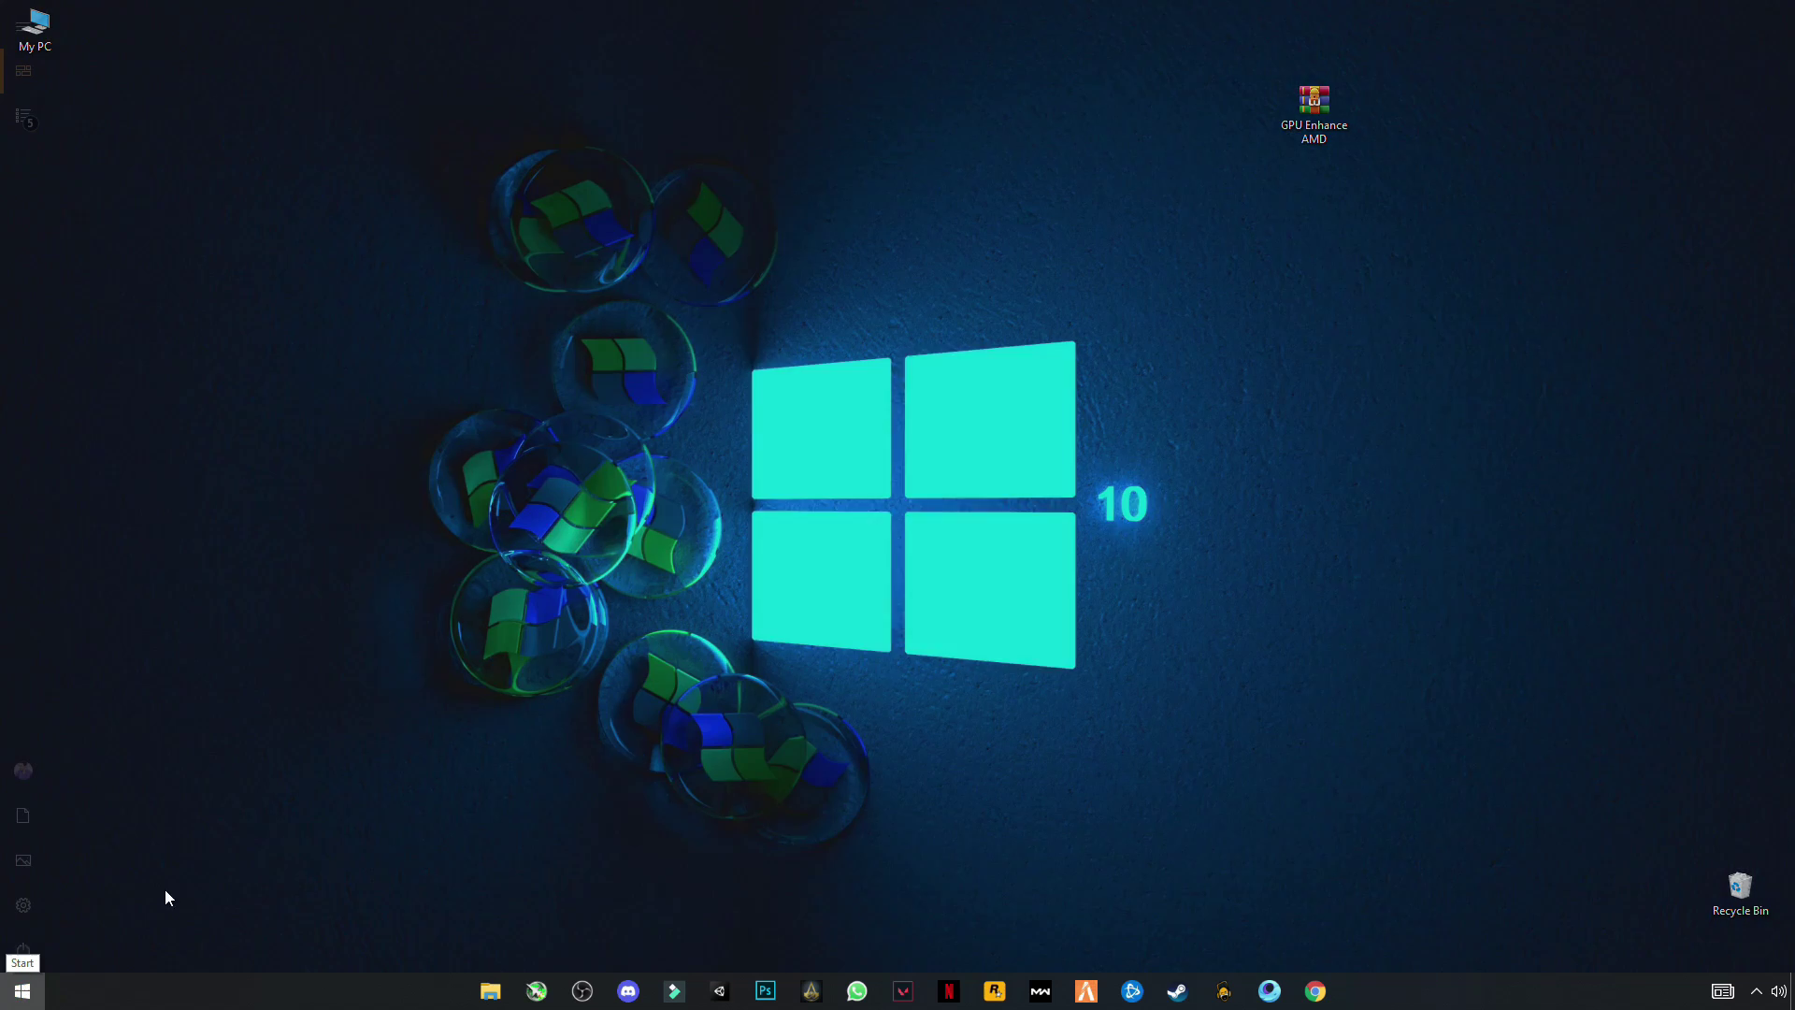
text(r)
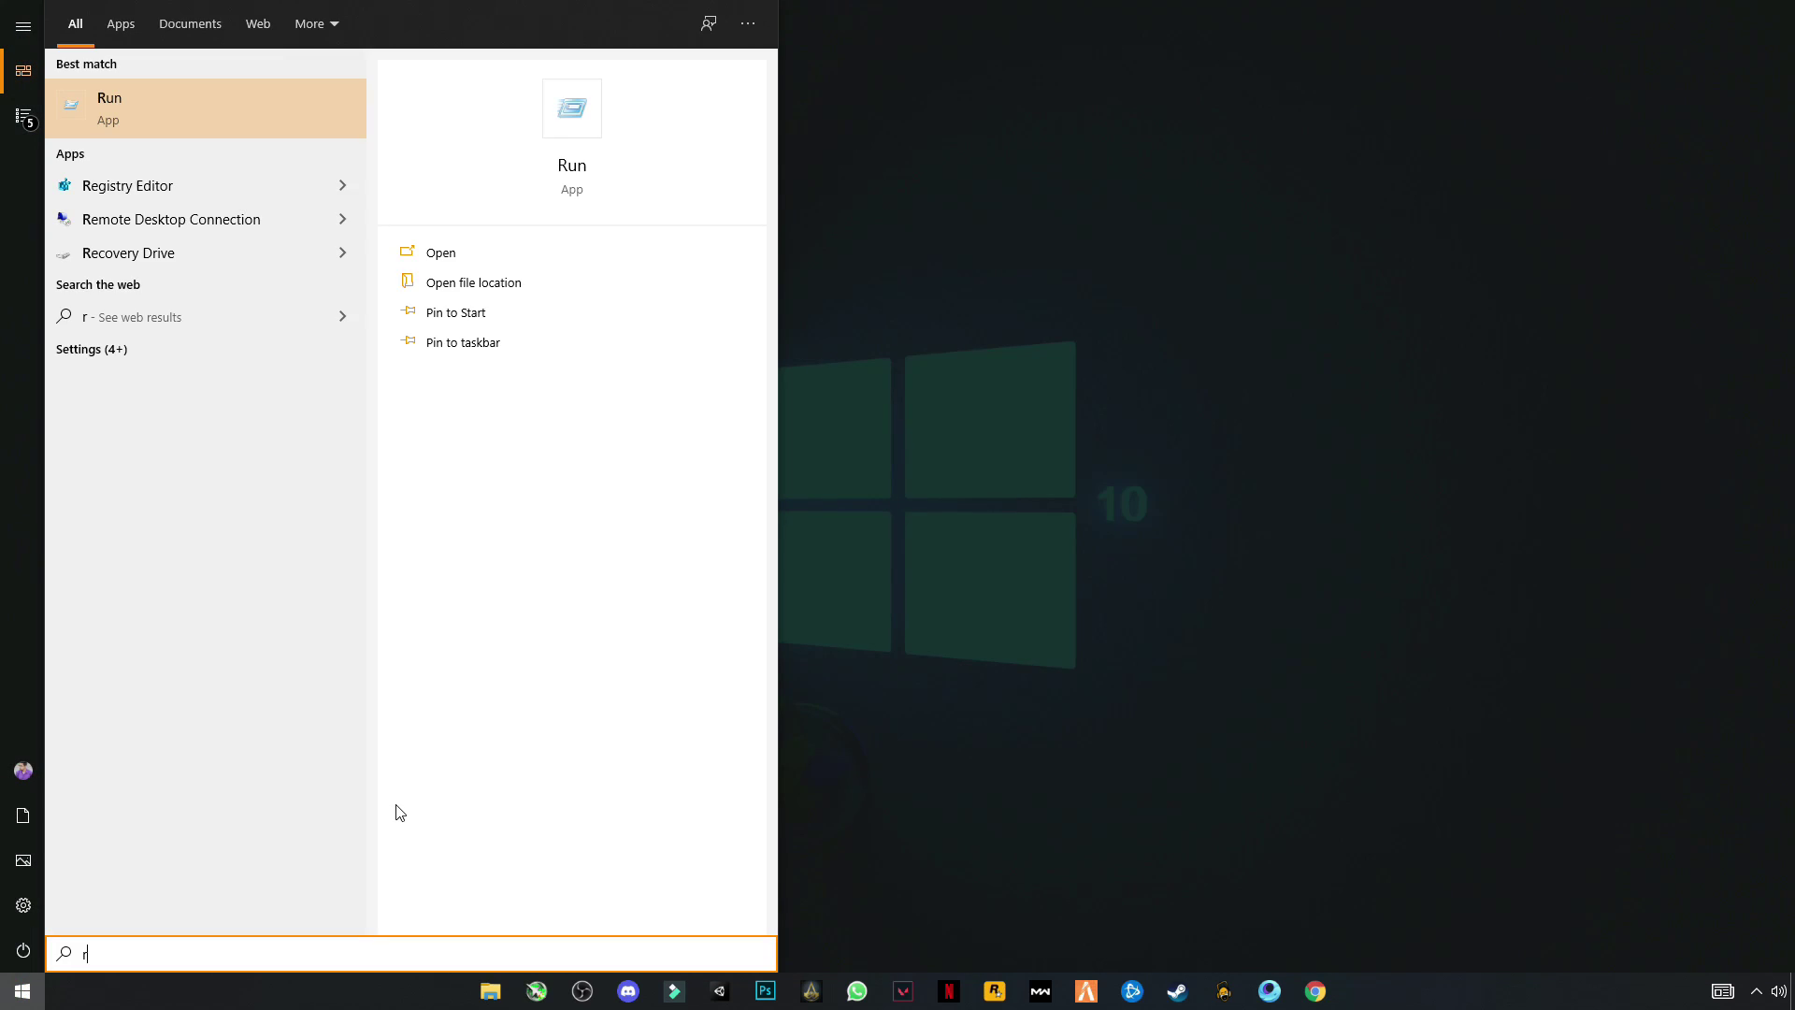
key(Return)
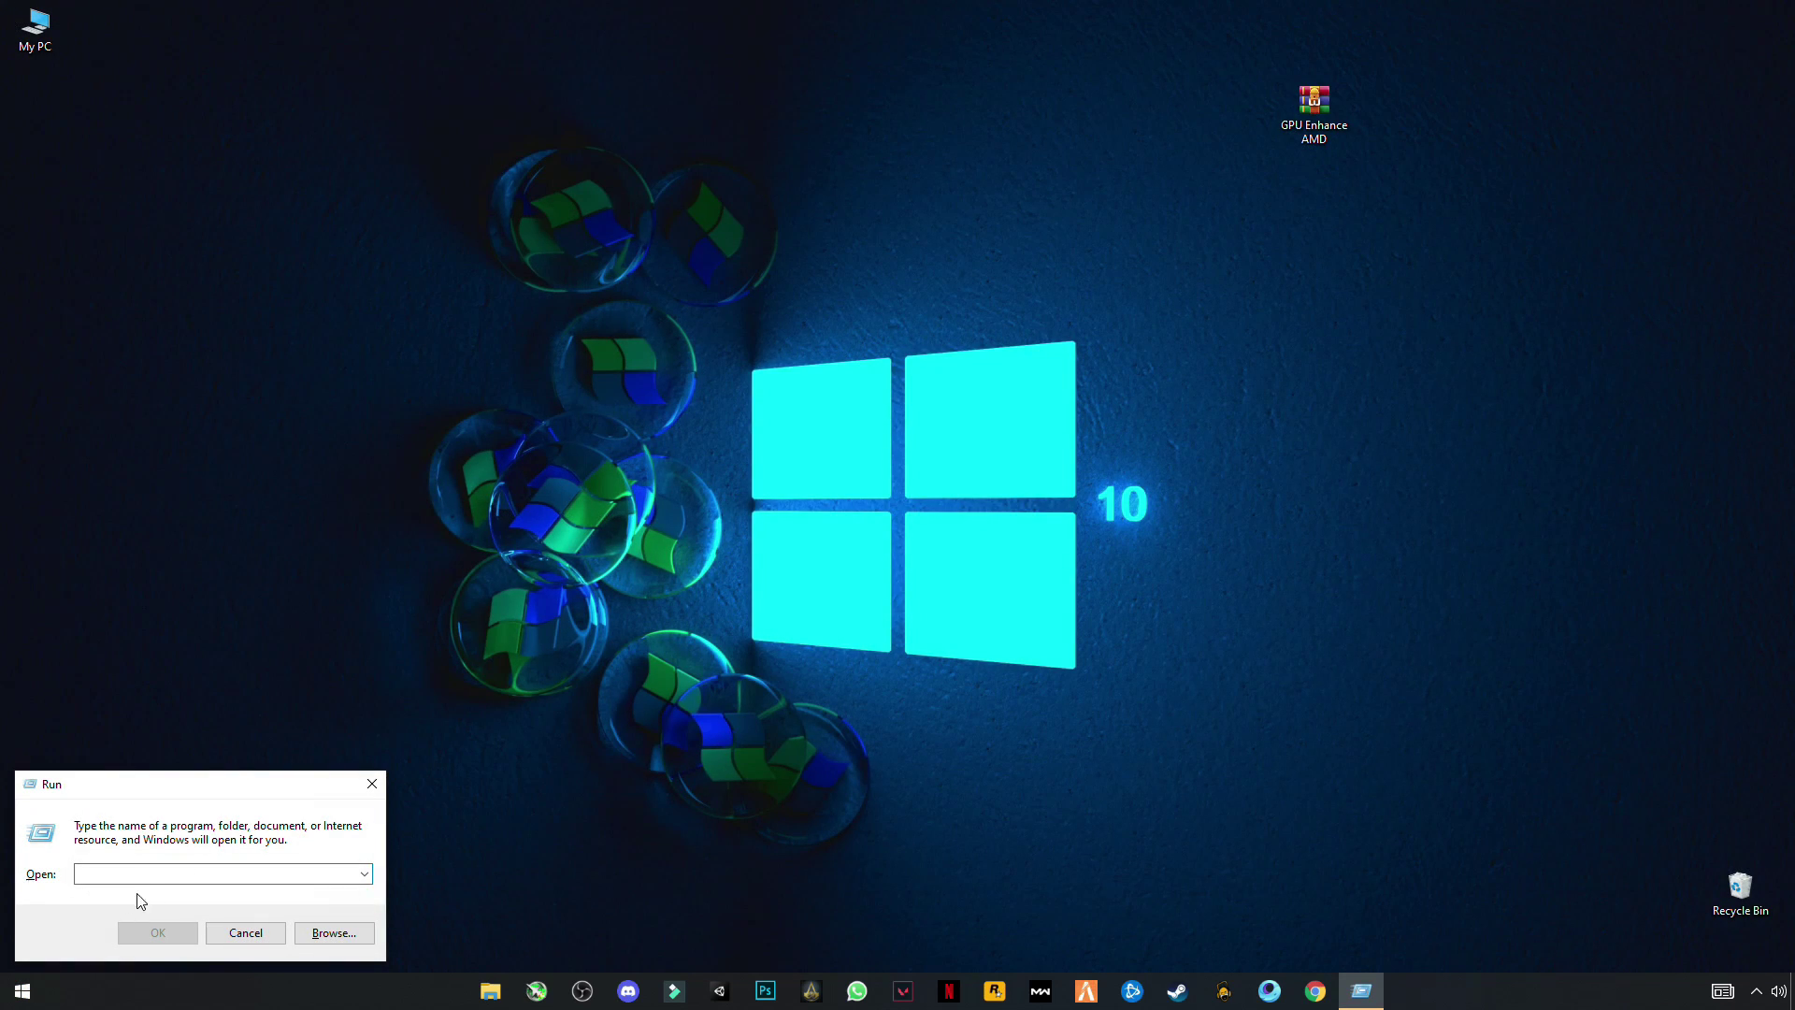
text(%)
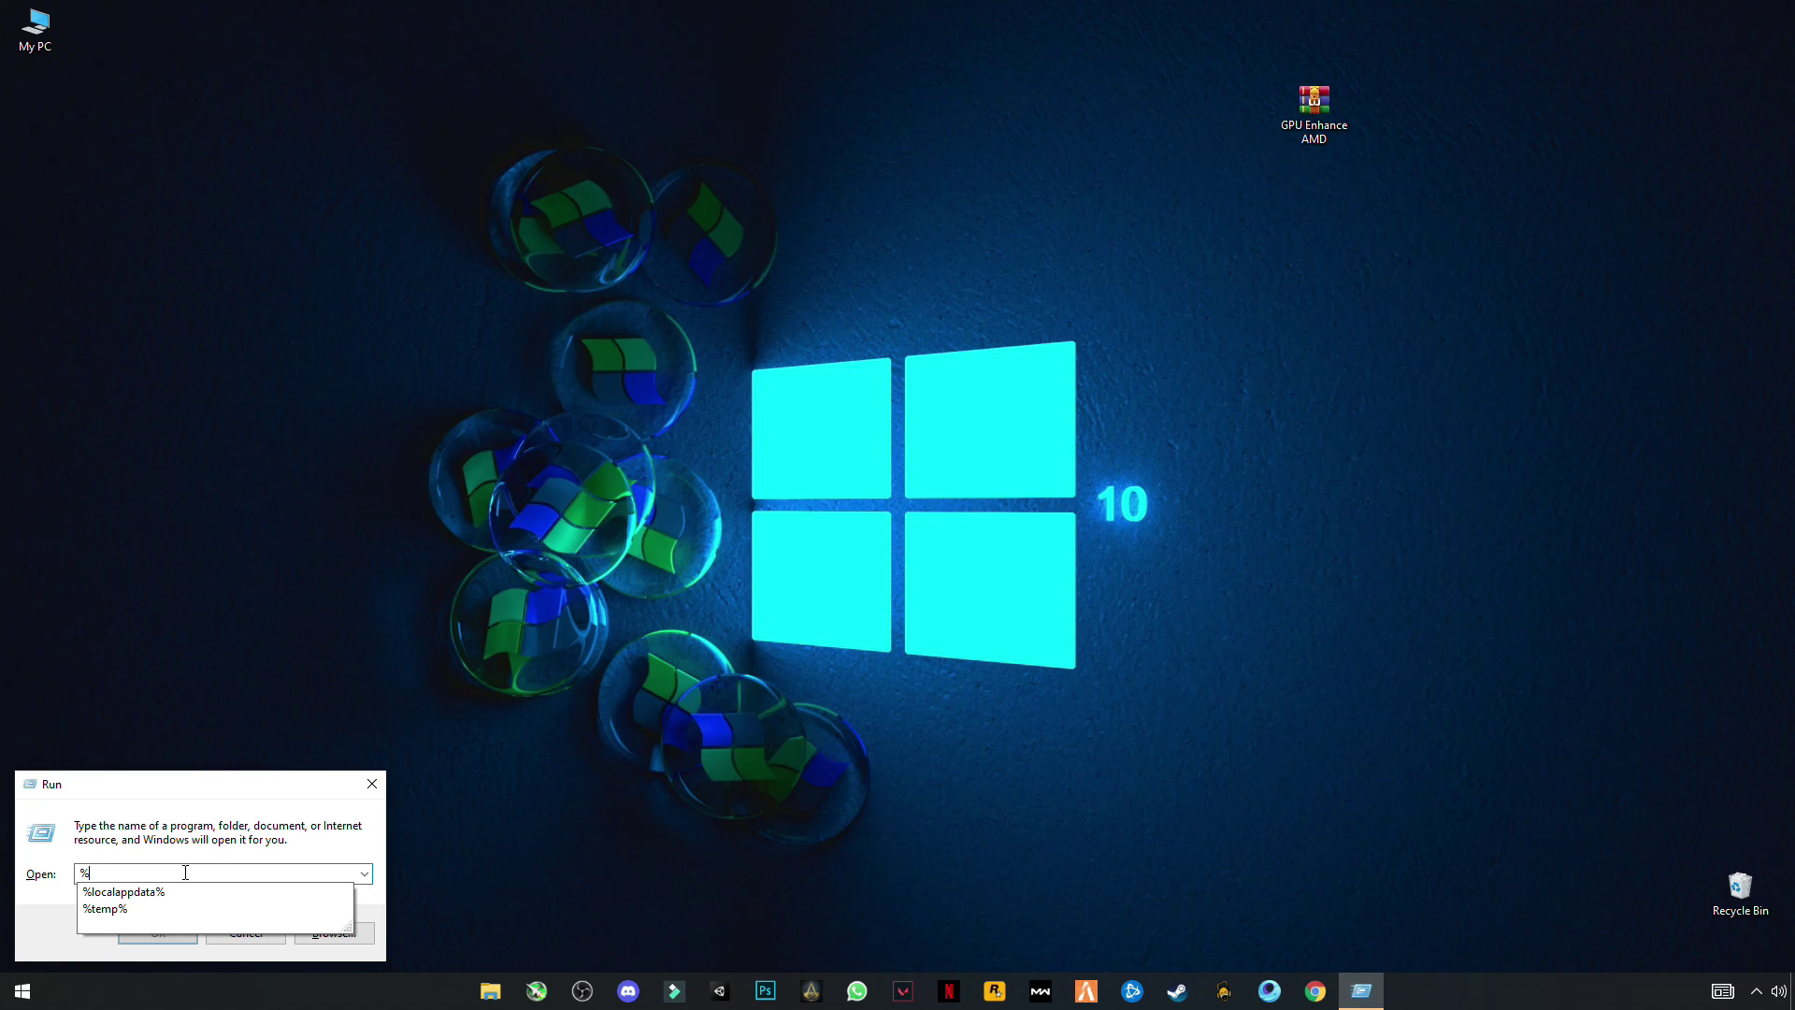
text(te)
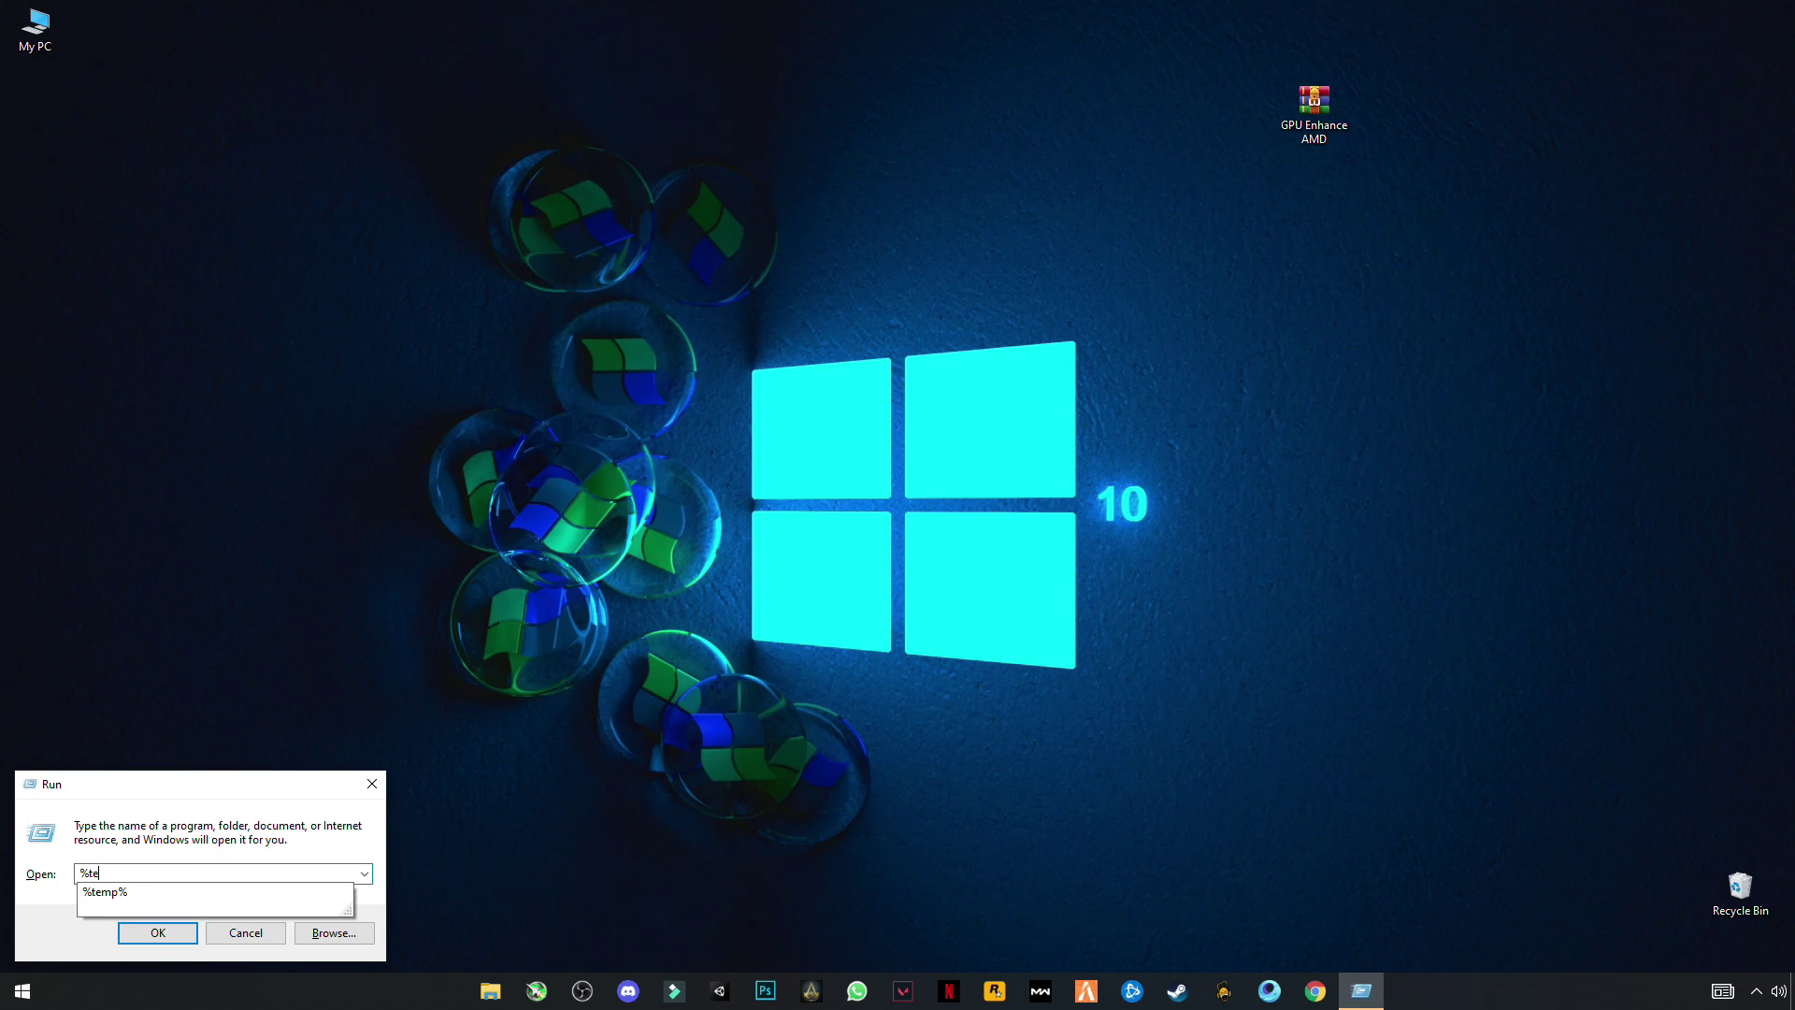
text(mp%)
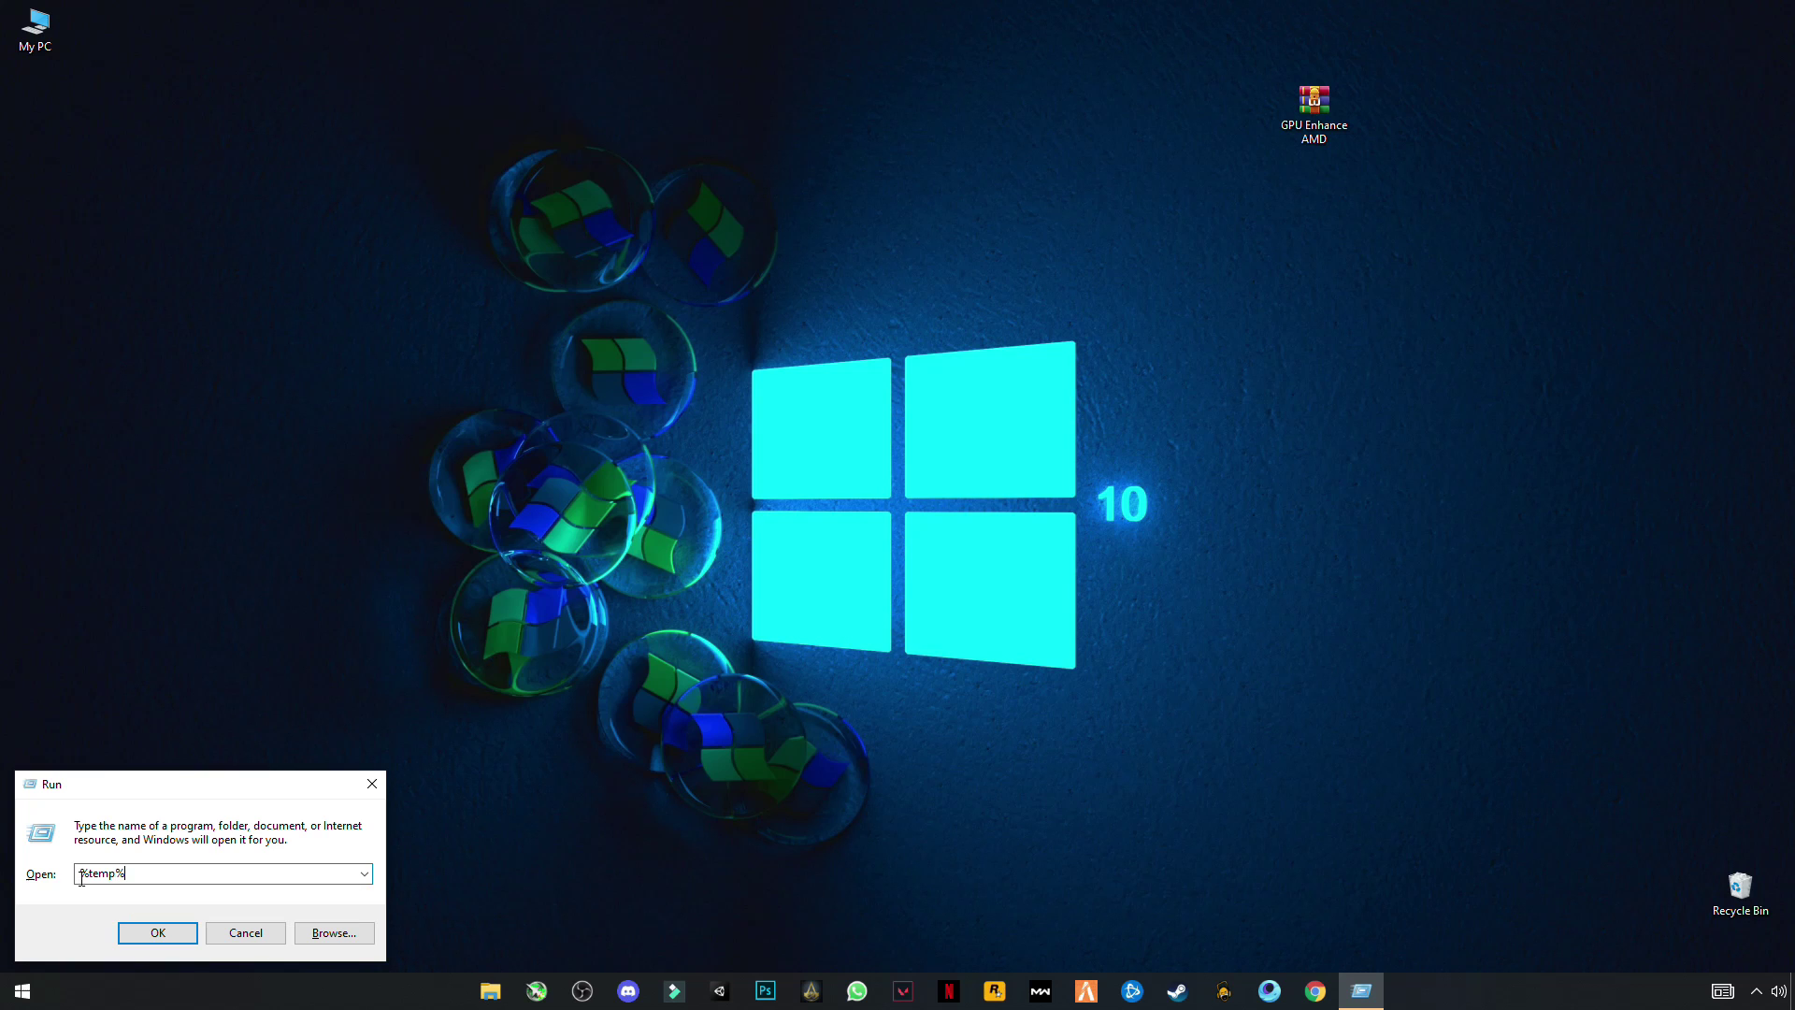
click(169, 933)
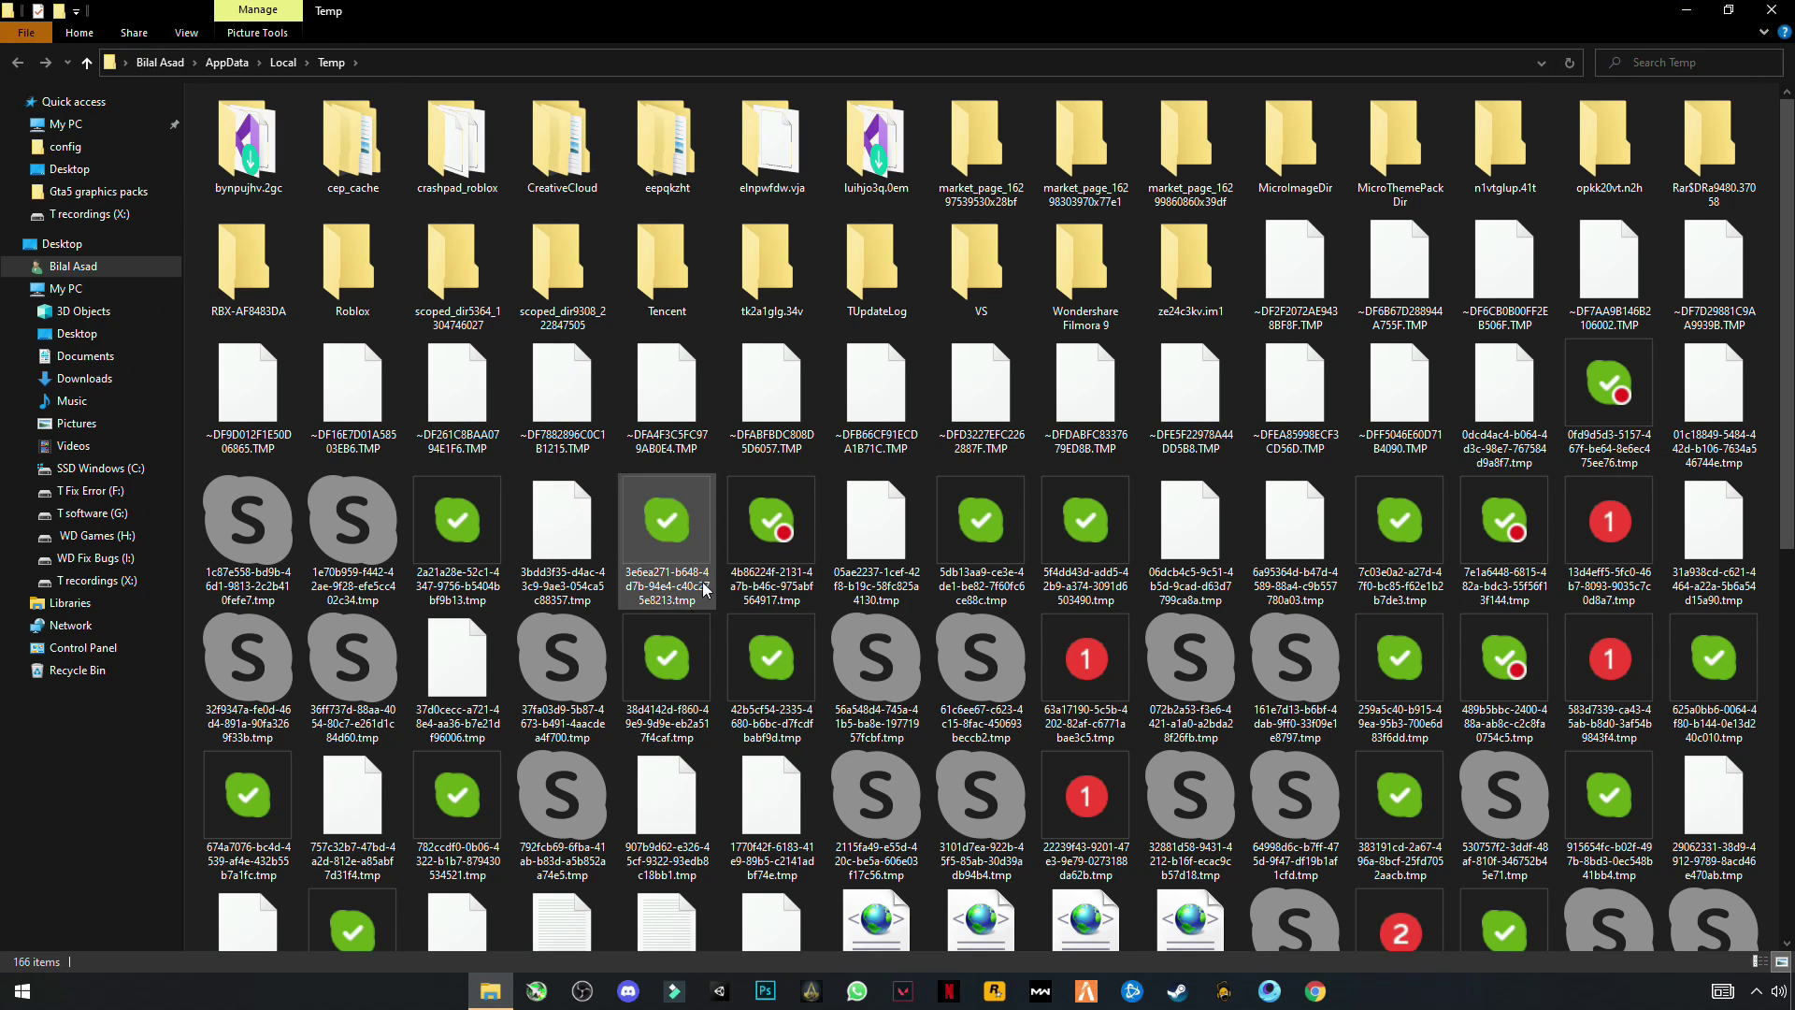
Delete everything in user Temp, skipping in-use files for all items, then close it.
click(875, 539)
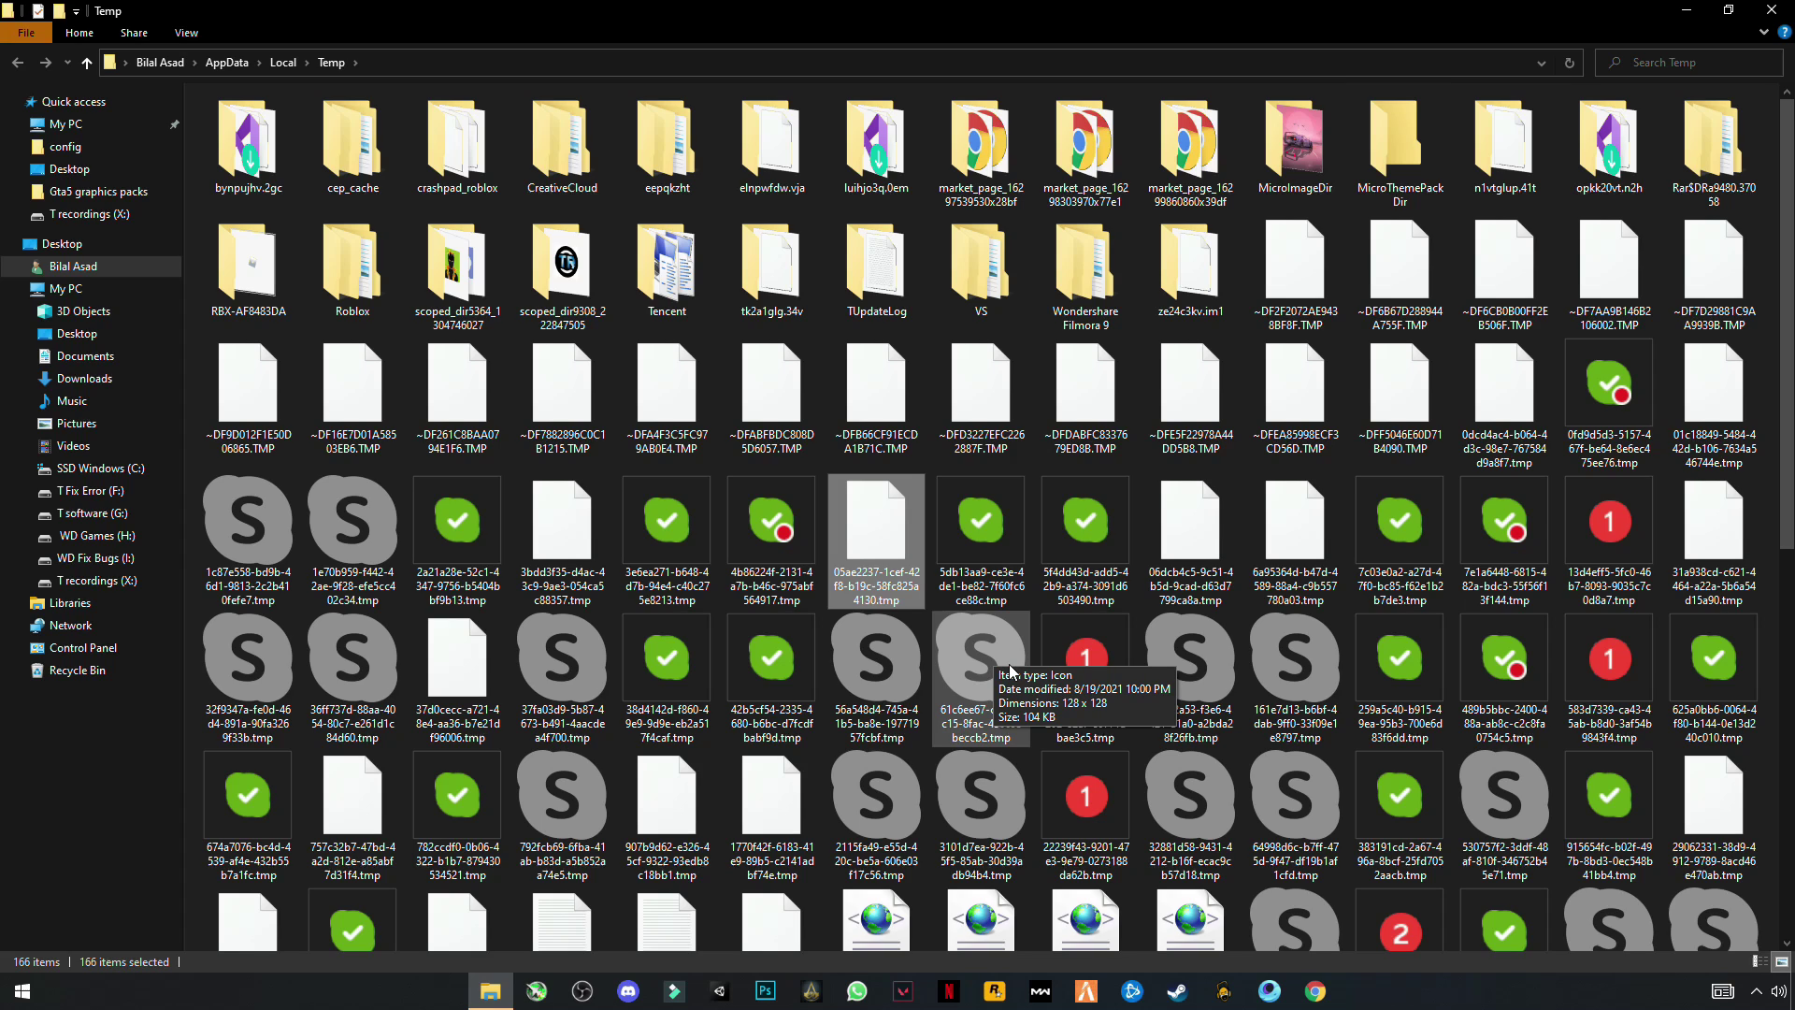
key(ctrl+a)
right_click(673, 657)
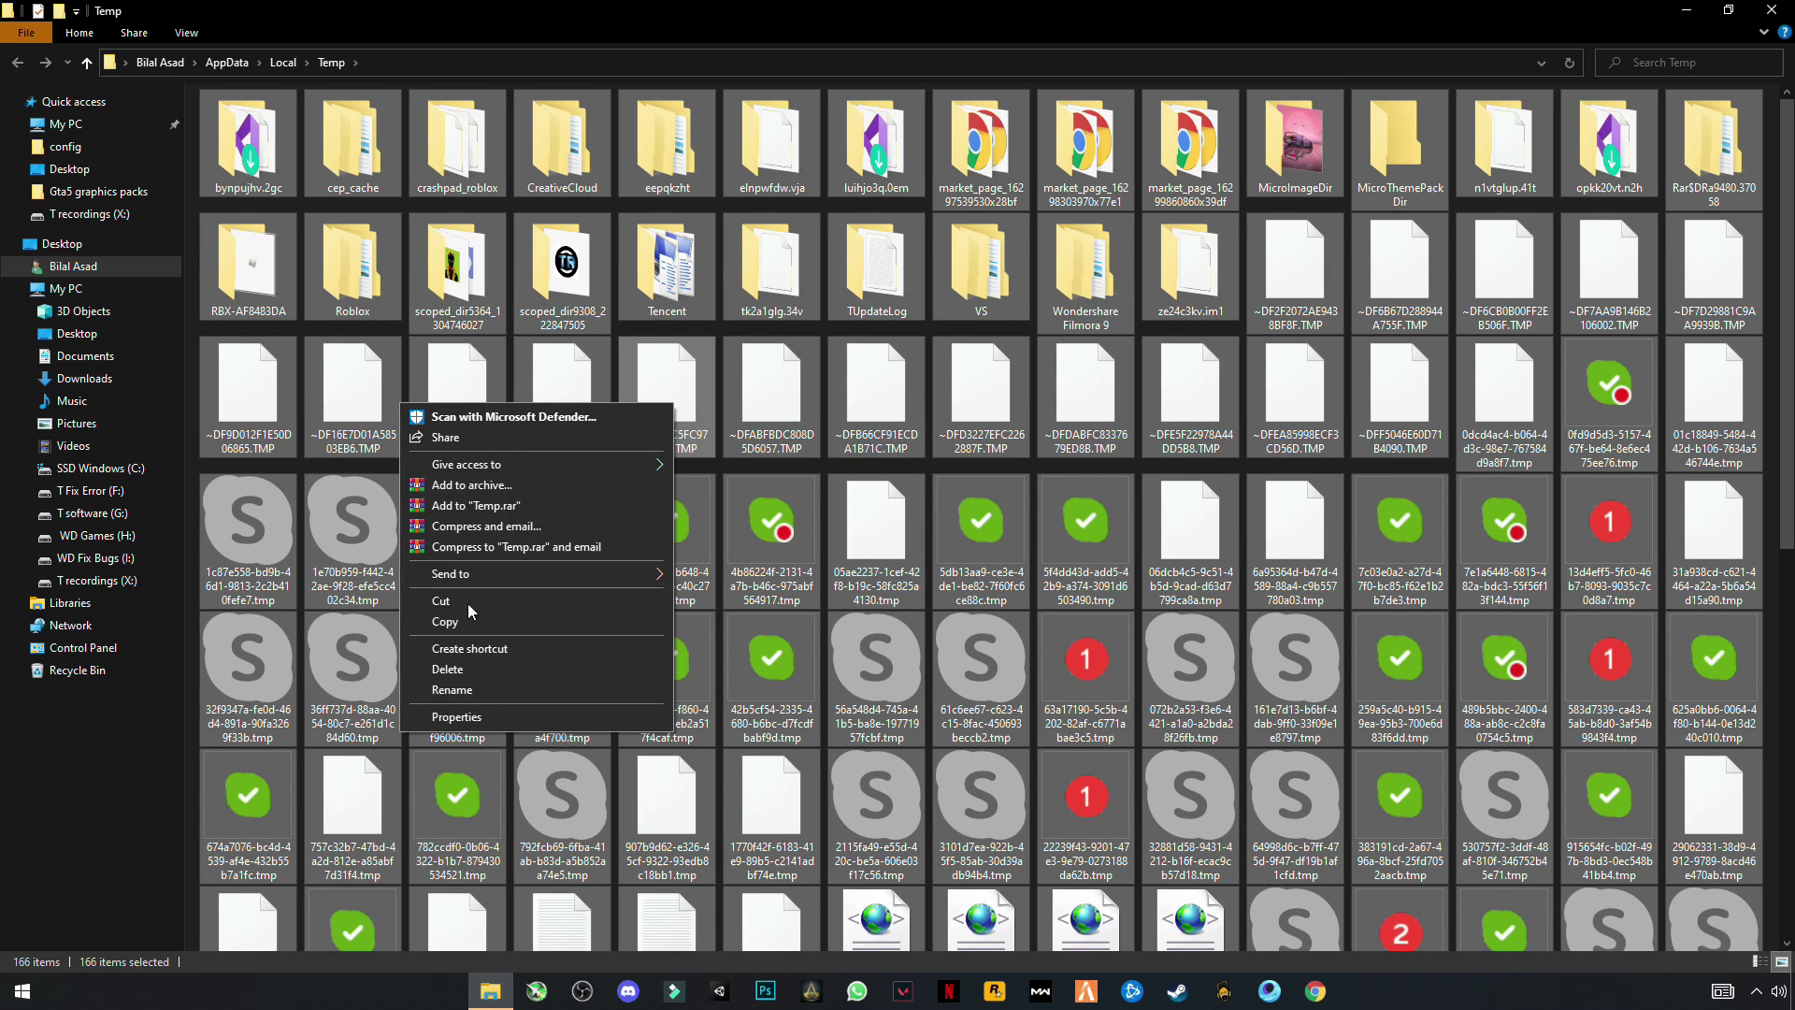
click(475, 669)
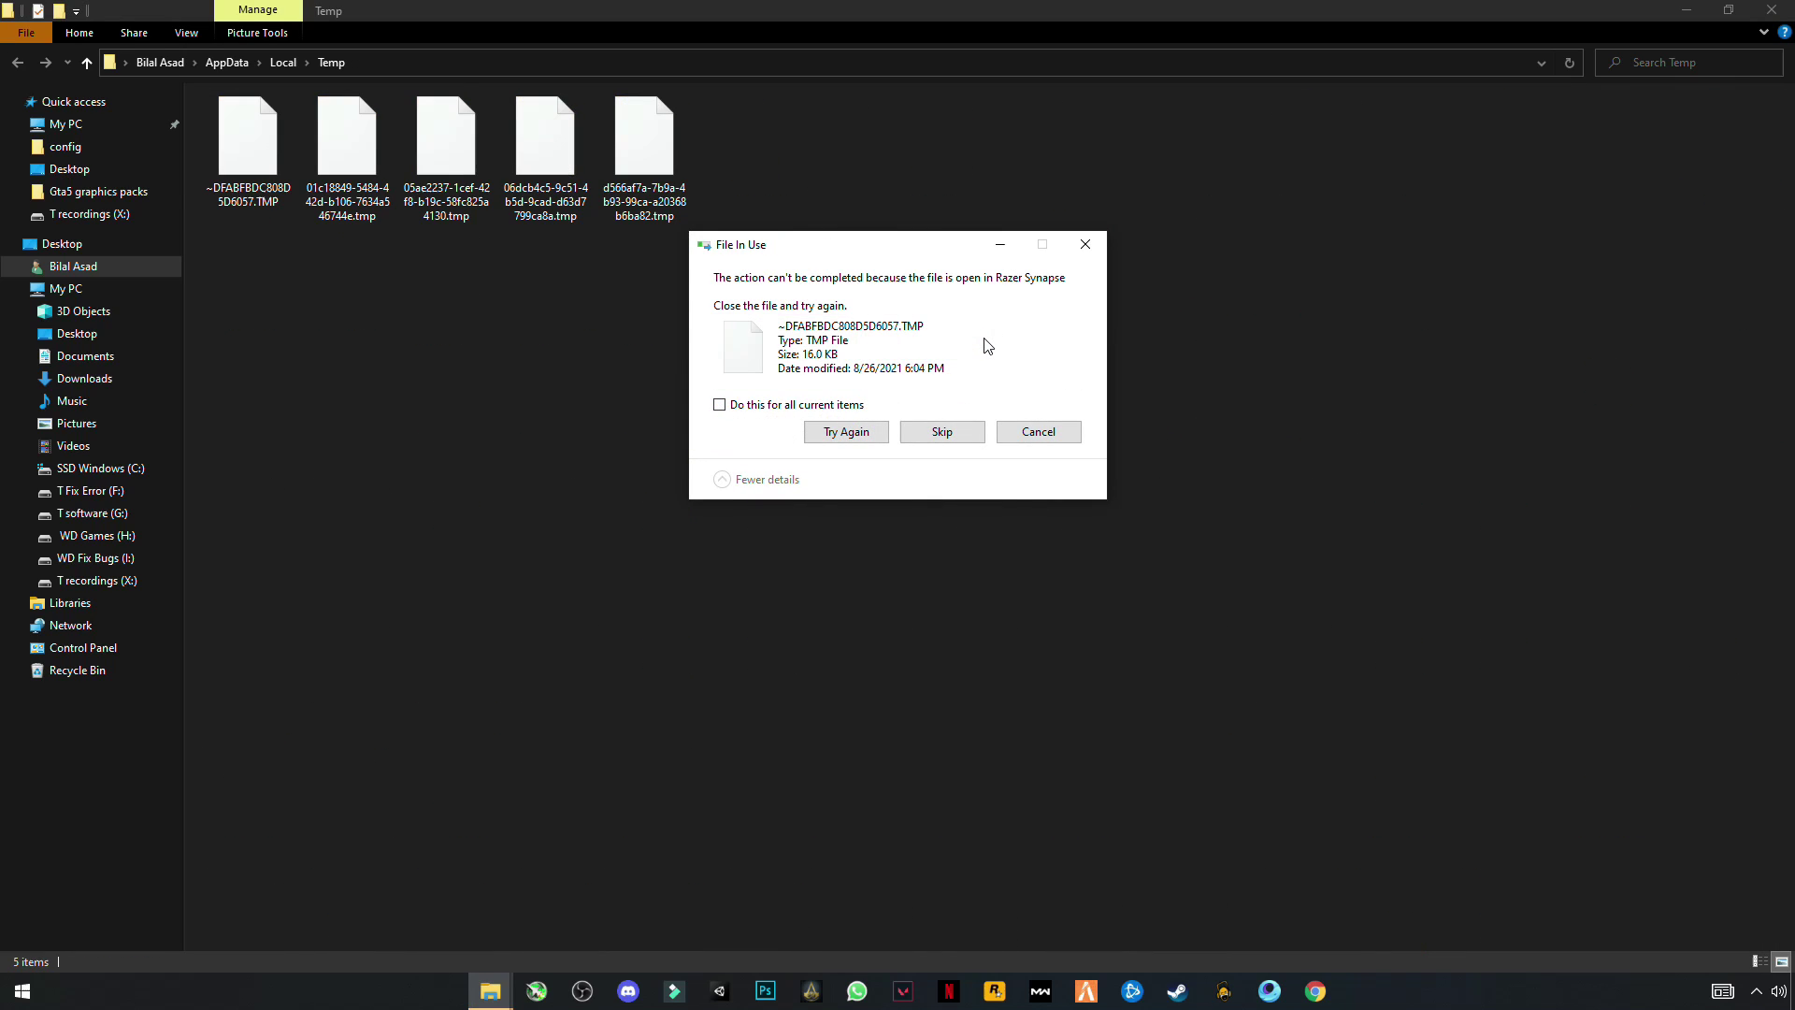
click(814, 407)
click(944, 432)
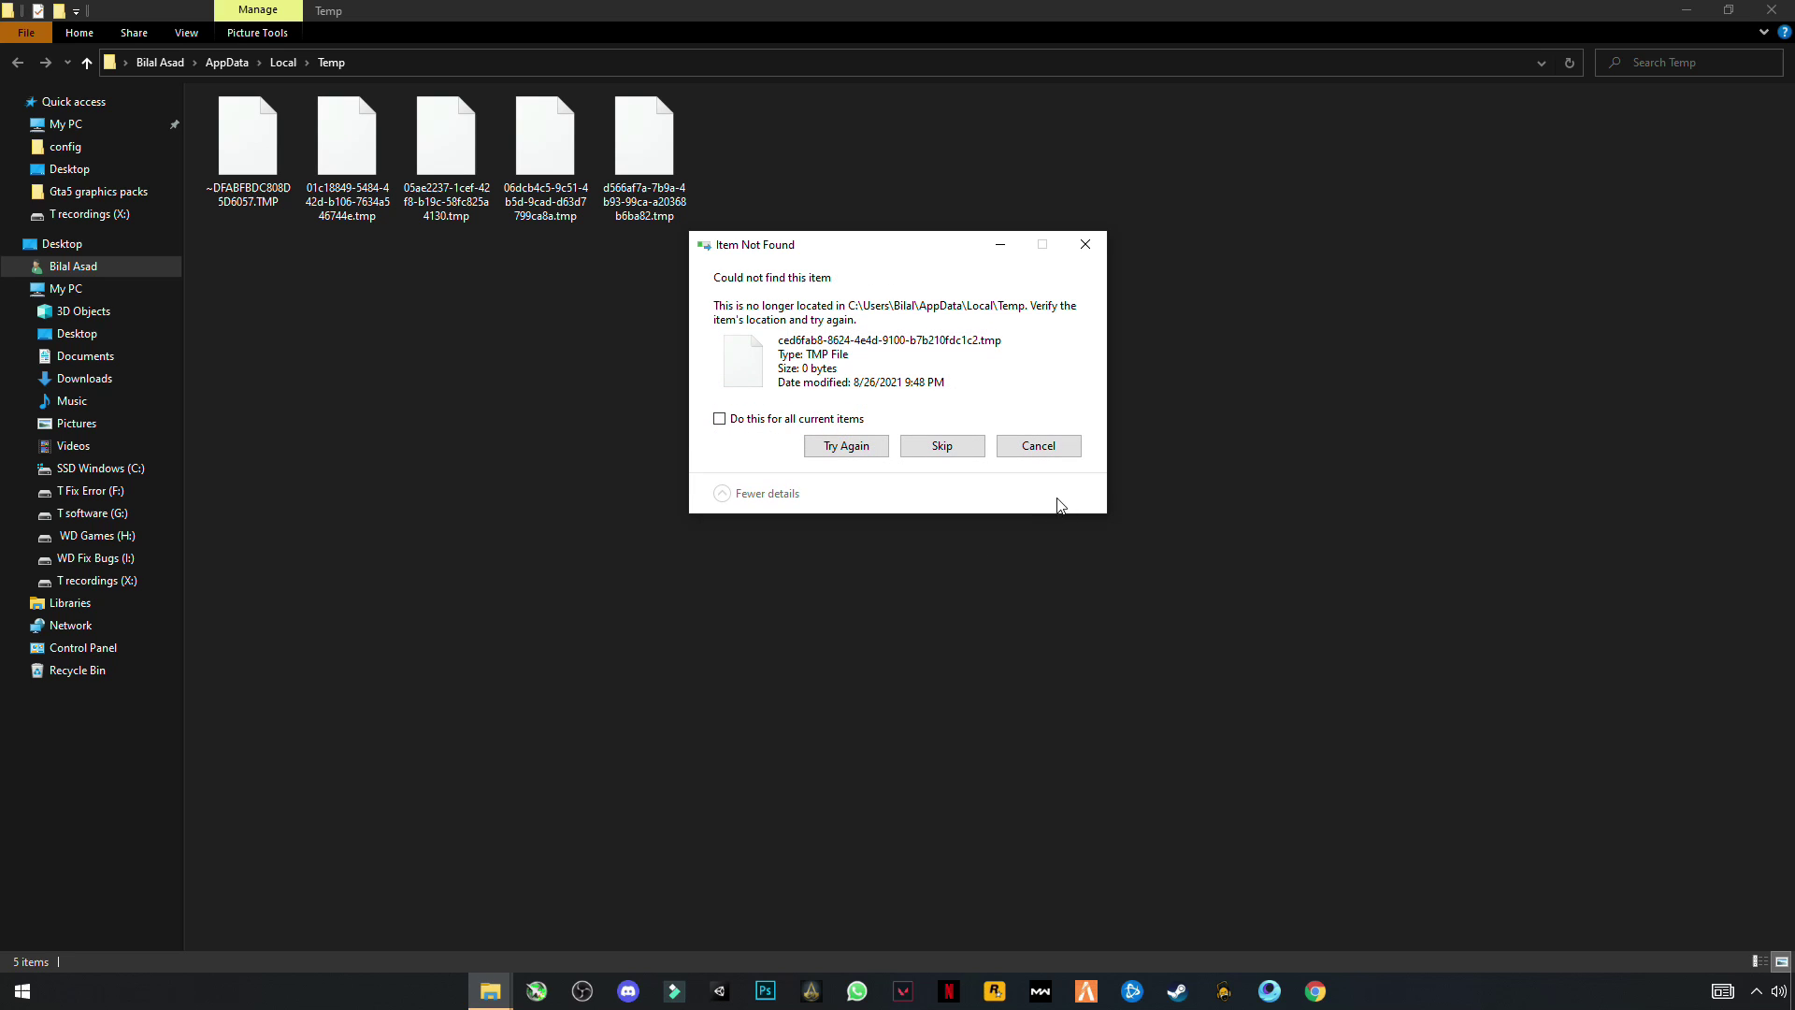
click(960, 452)
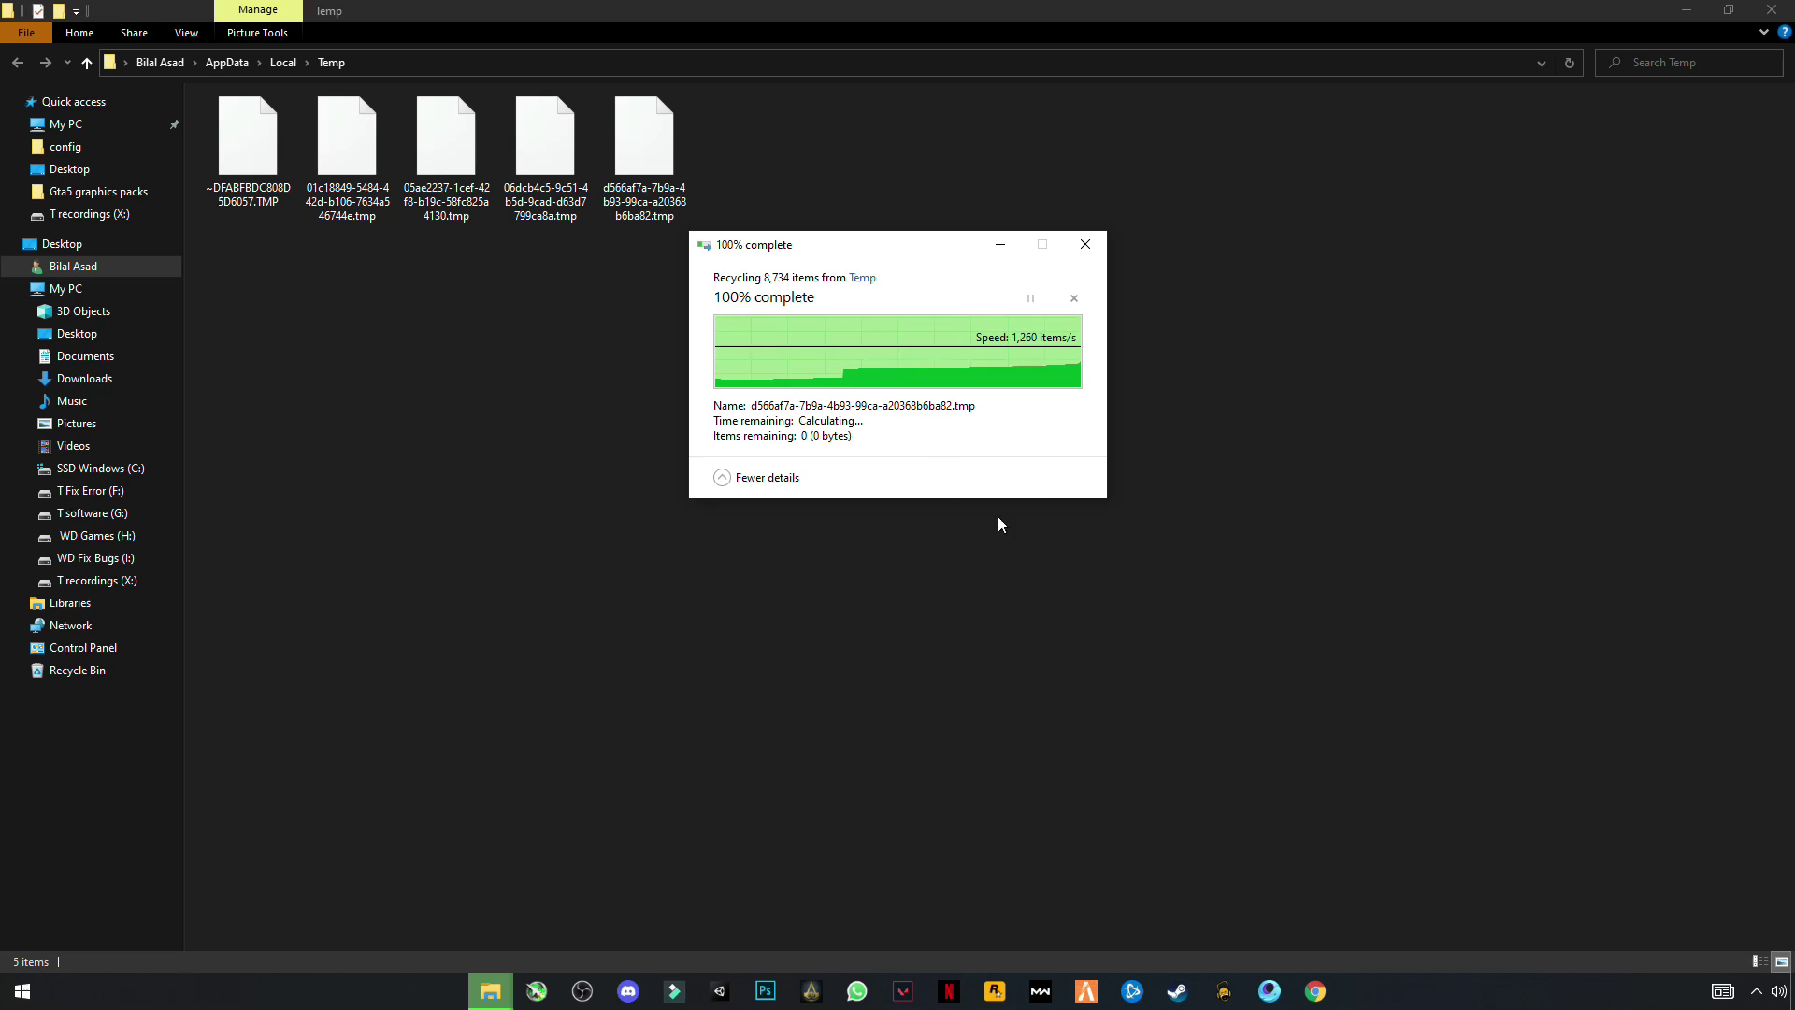
click(1771, 11)
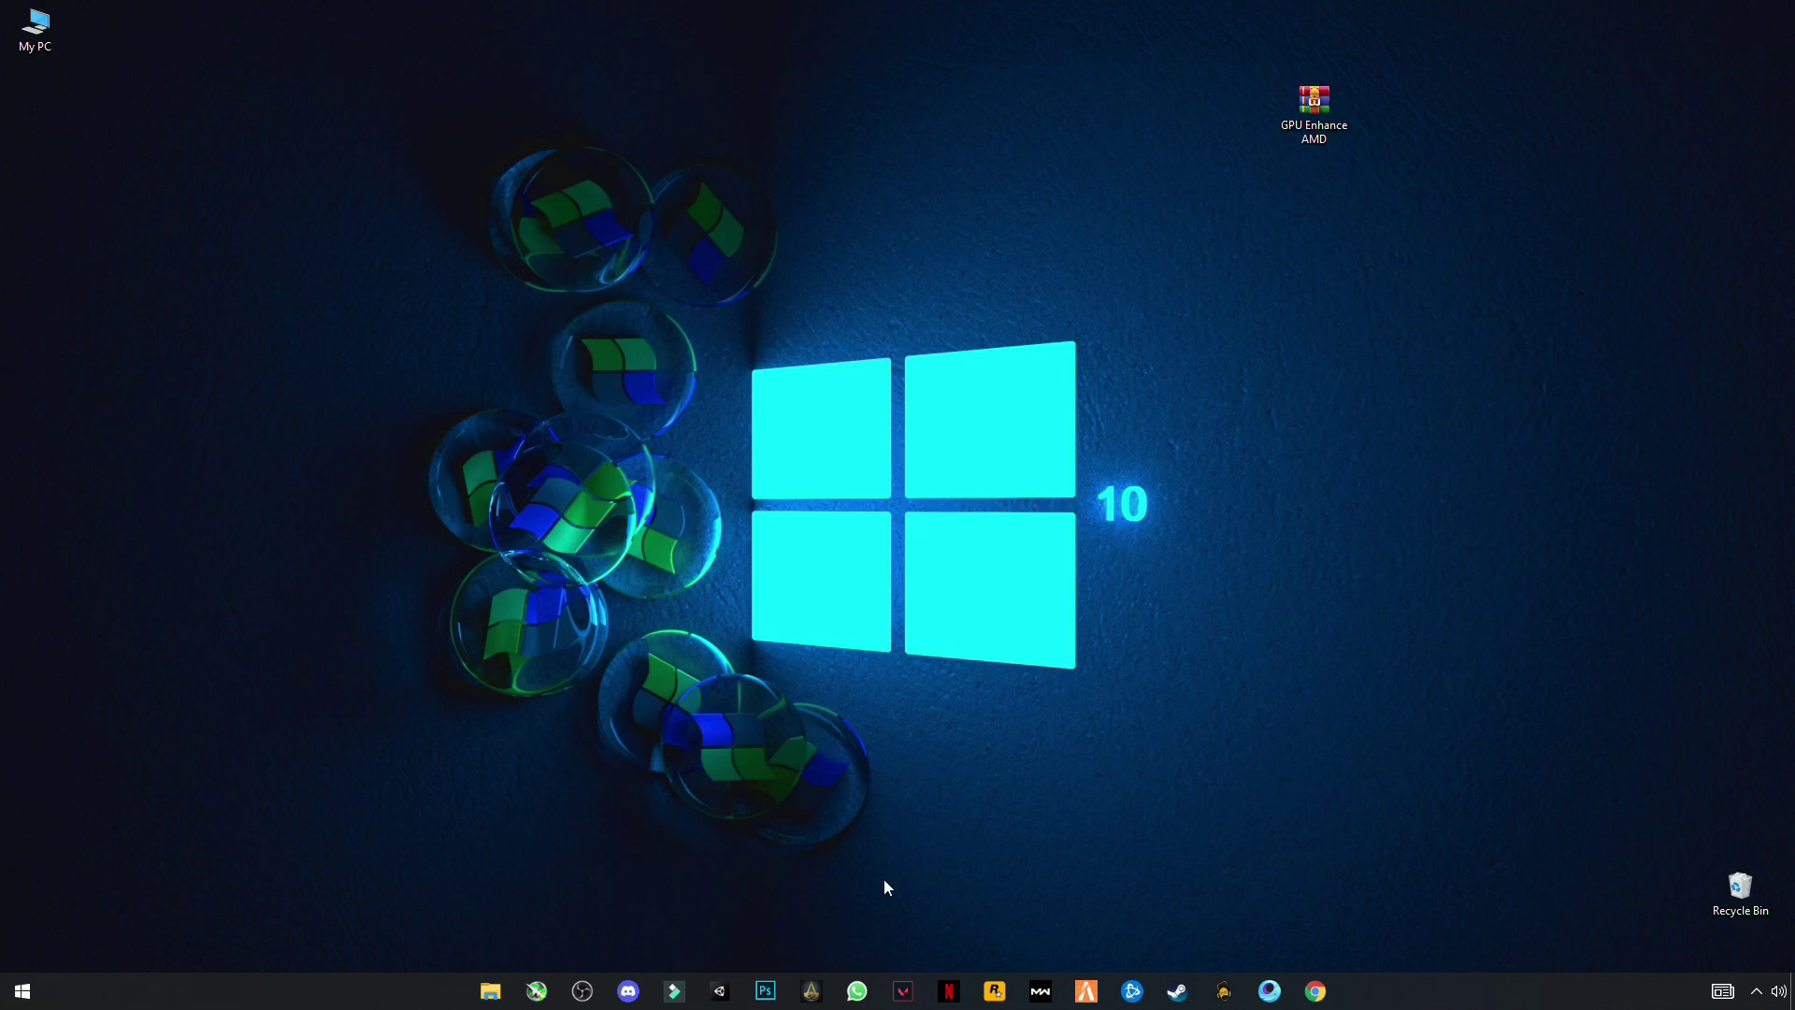
Open the Prefetch folder via Run and grant the folder access permission.
click(23, 990)
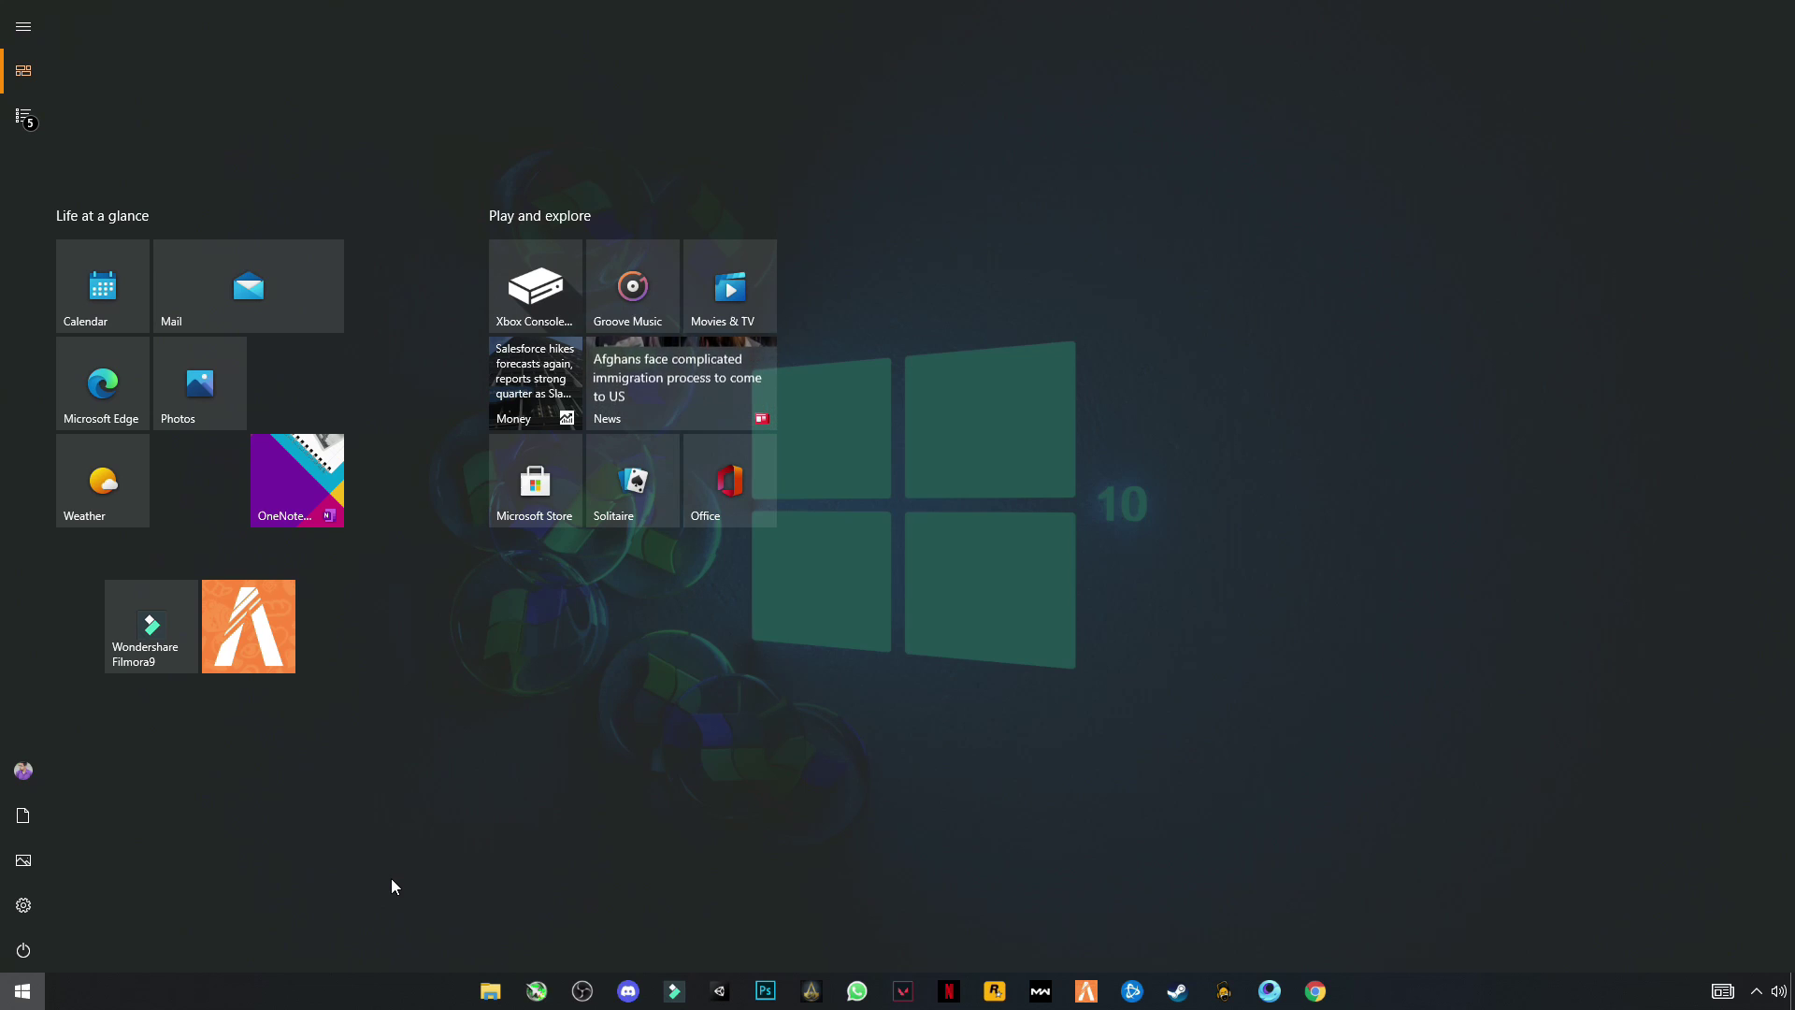
text(run)
key(Return)
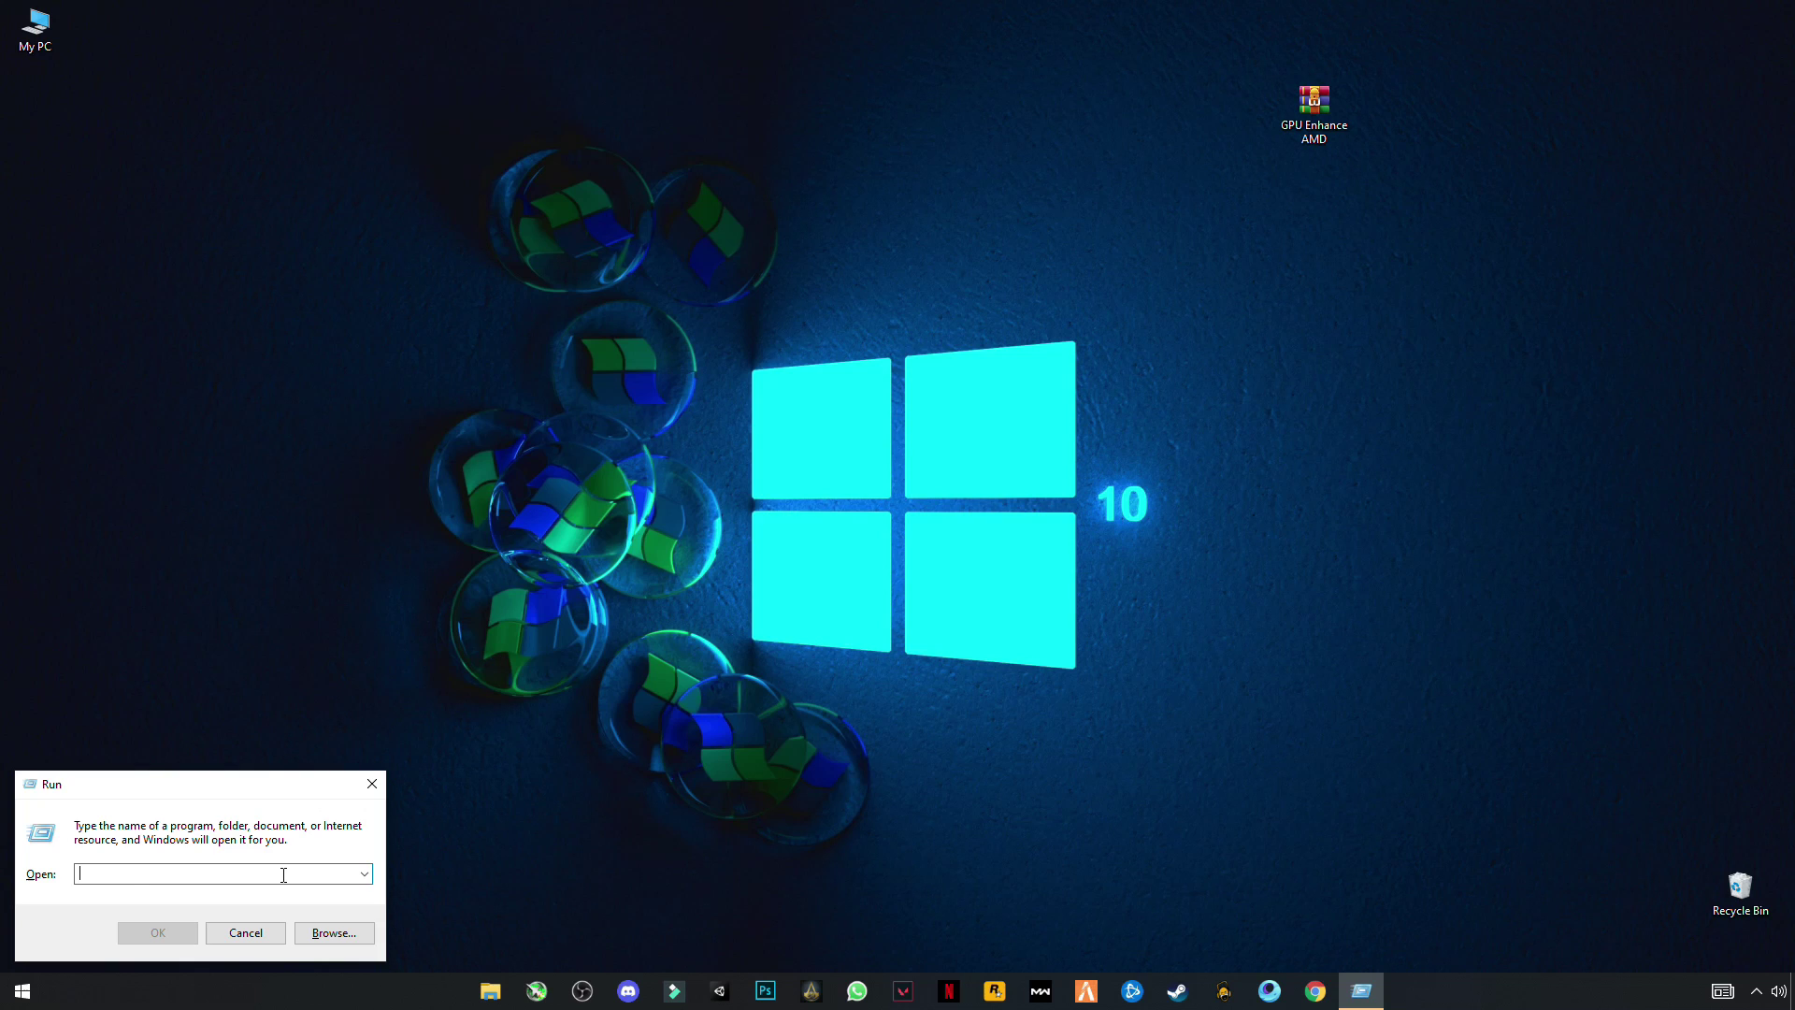
text(pref)
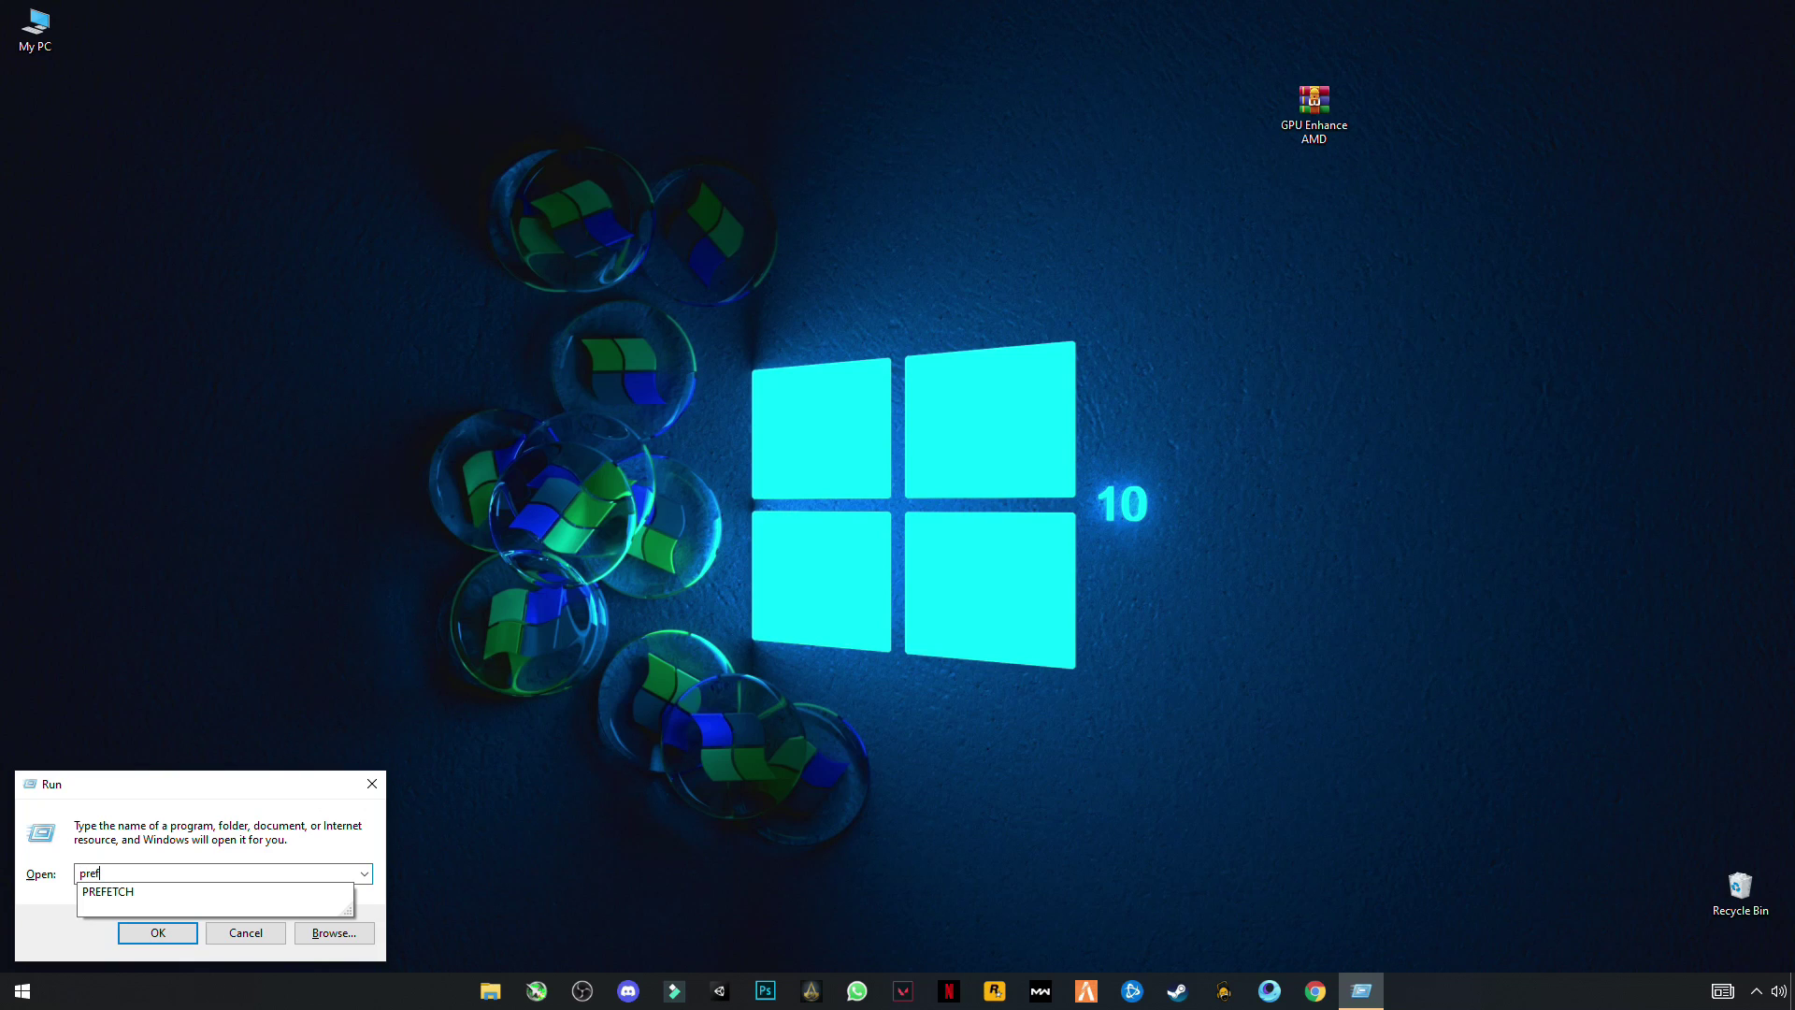
text(h)
key(Return)
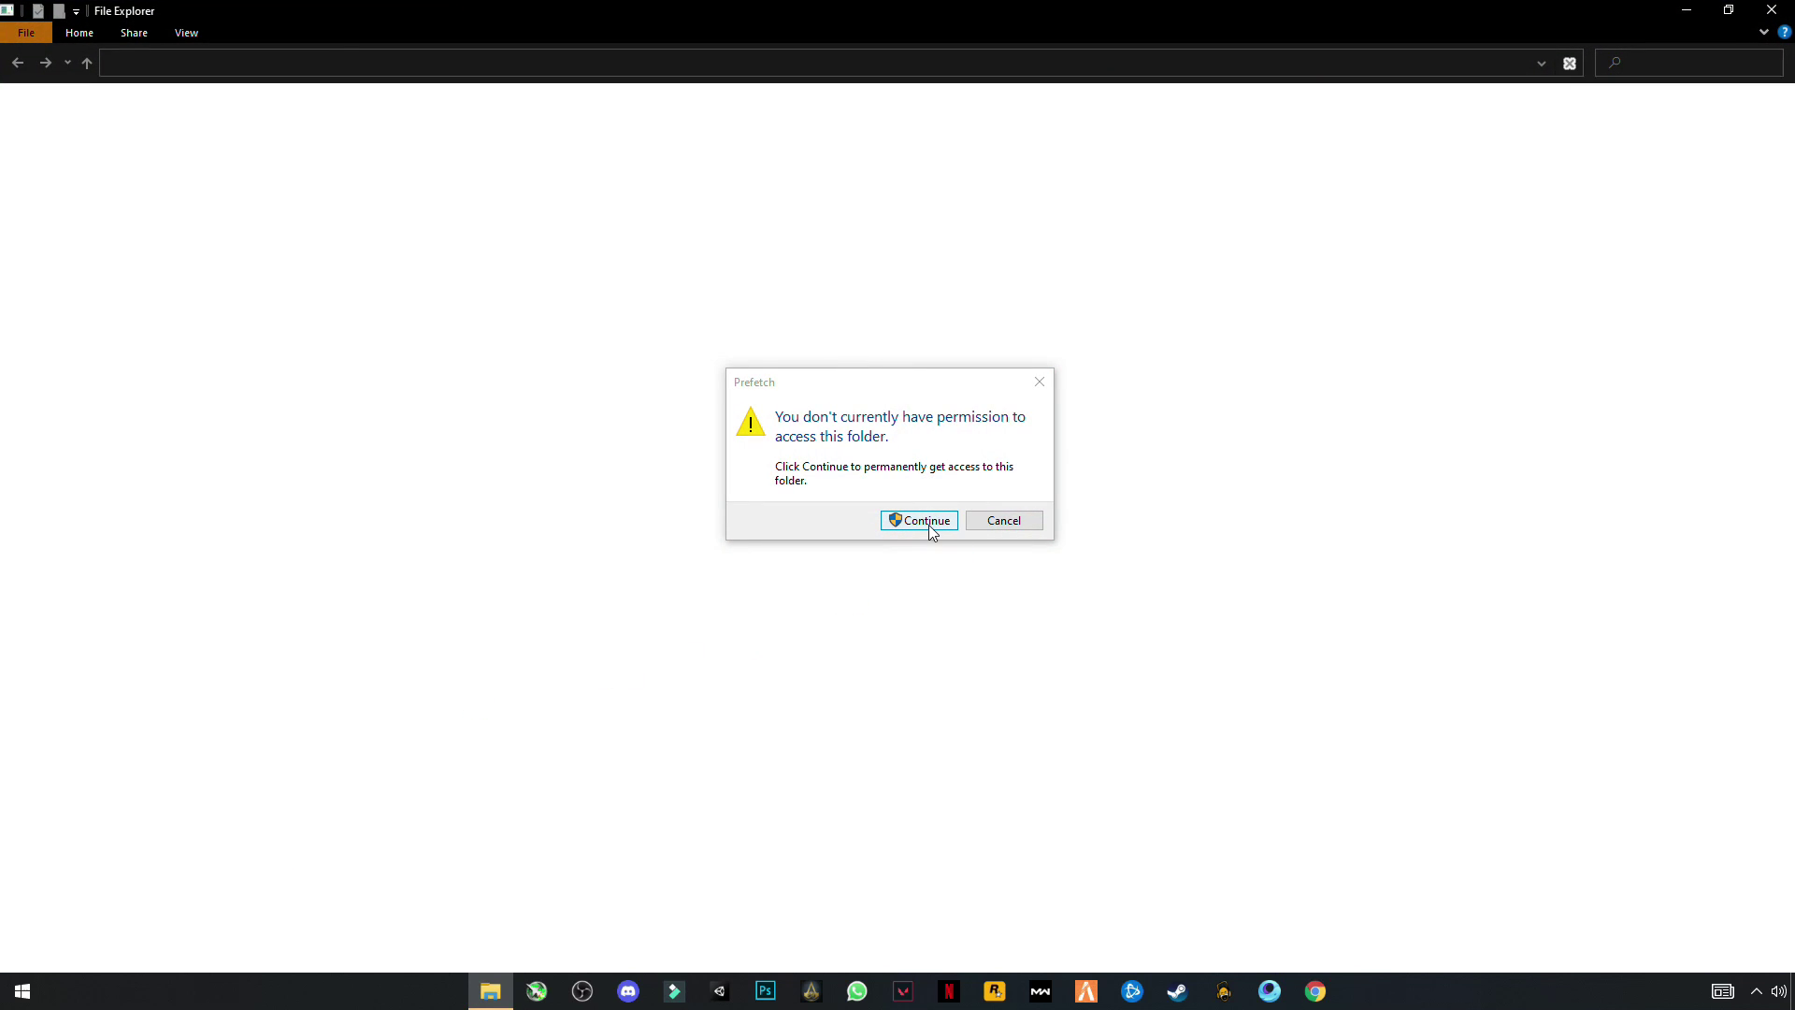
click(929, 524)
Delete all 165 Prefetch files and close the folder window.
click(450, 414)
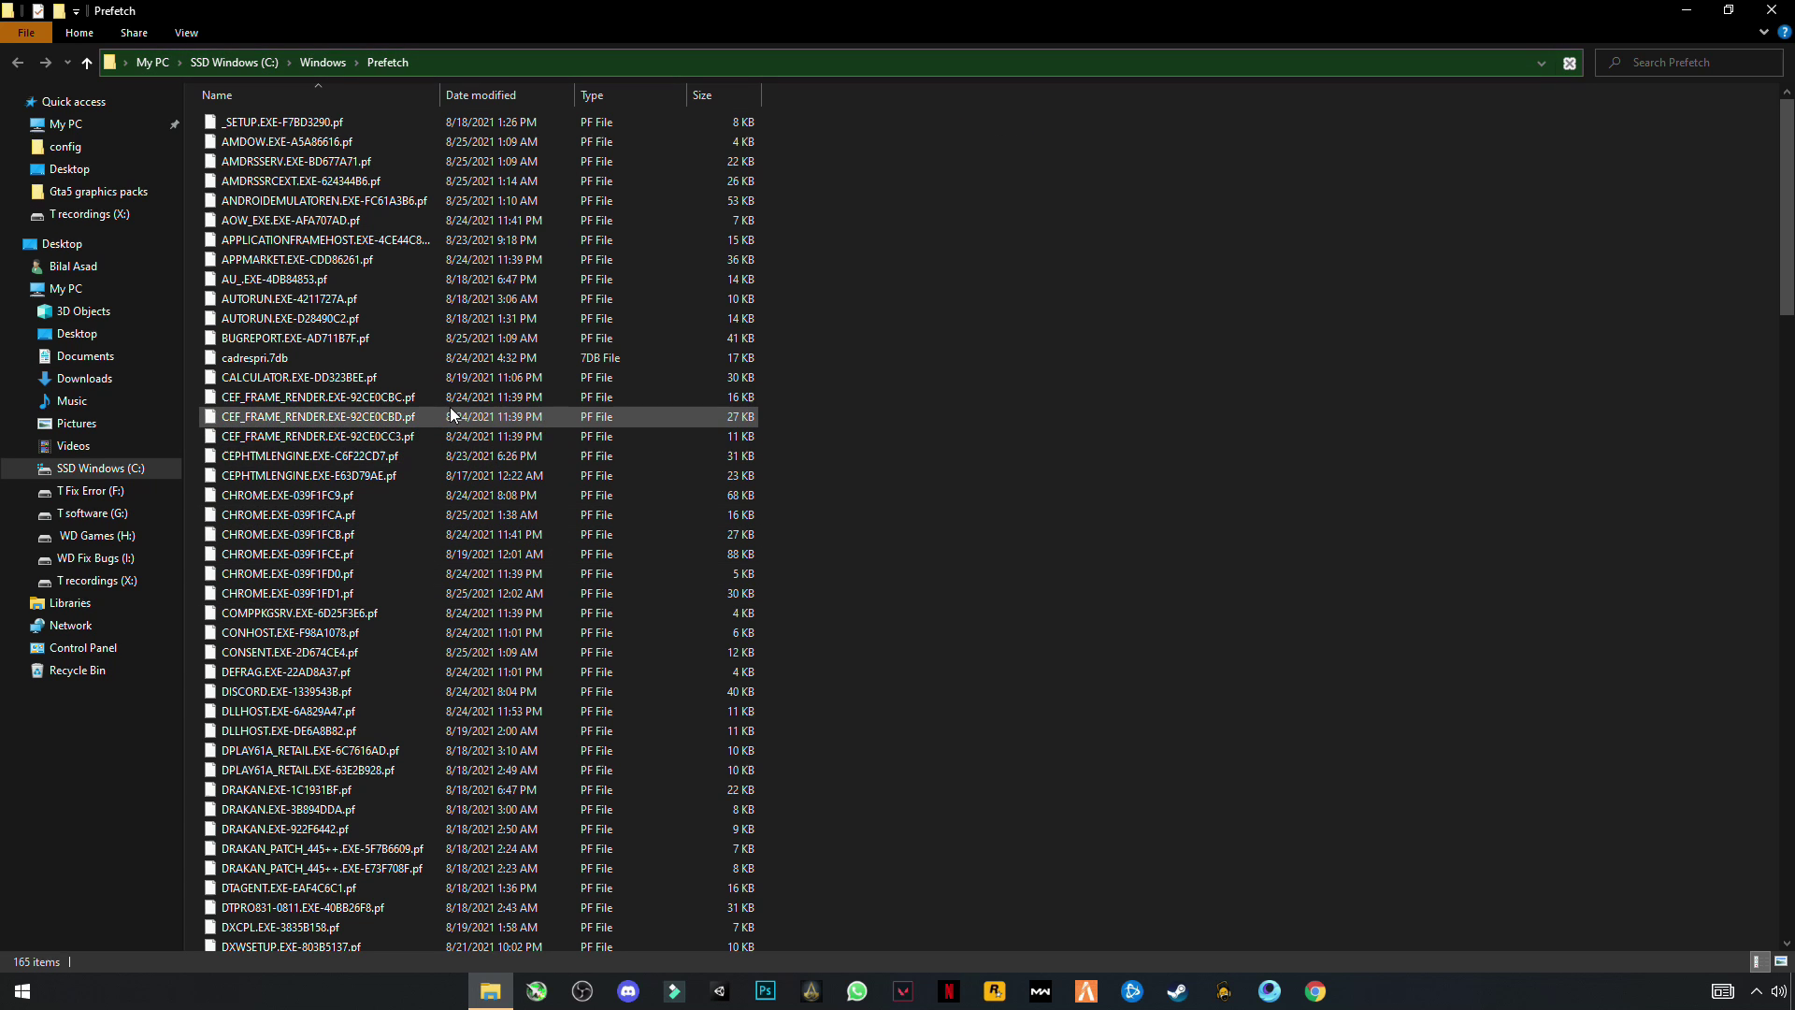
key(ctrl+a)
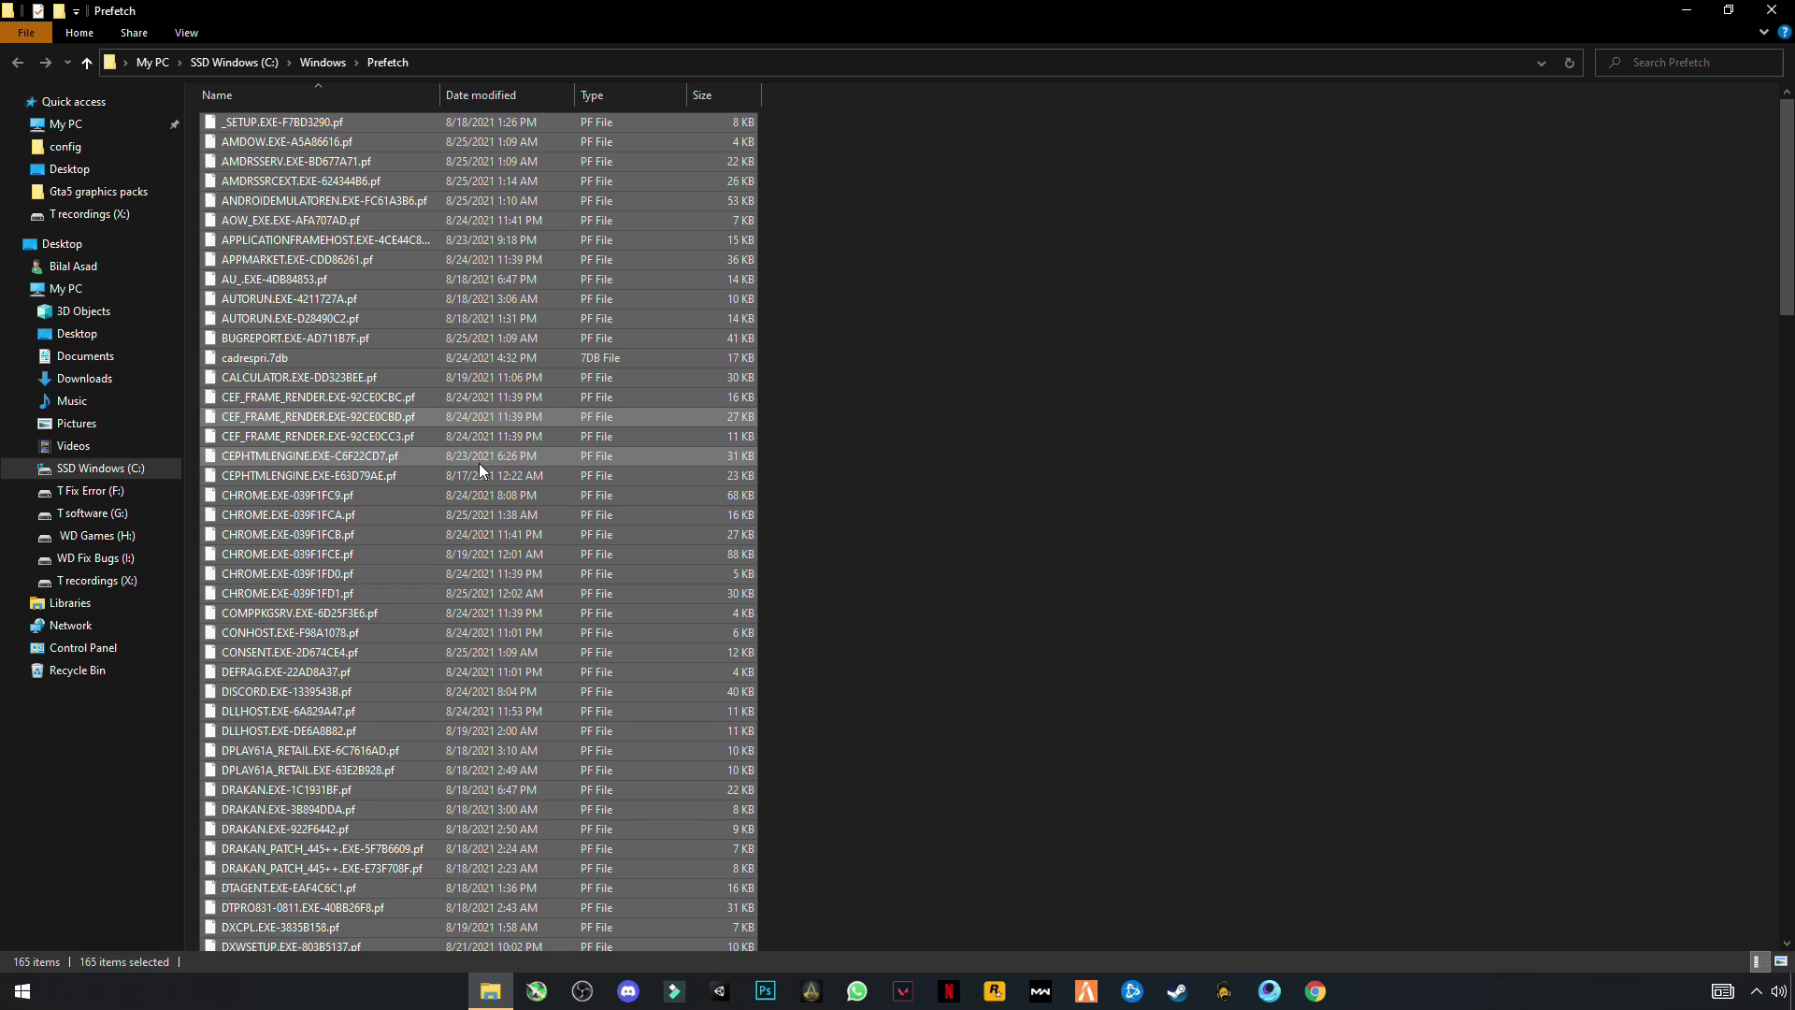
right_click(479, 462)
click(255, 699)
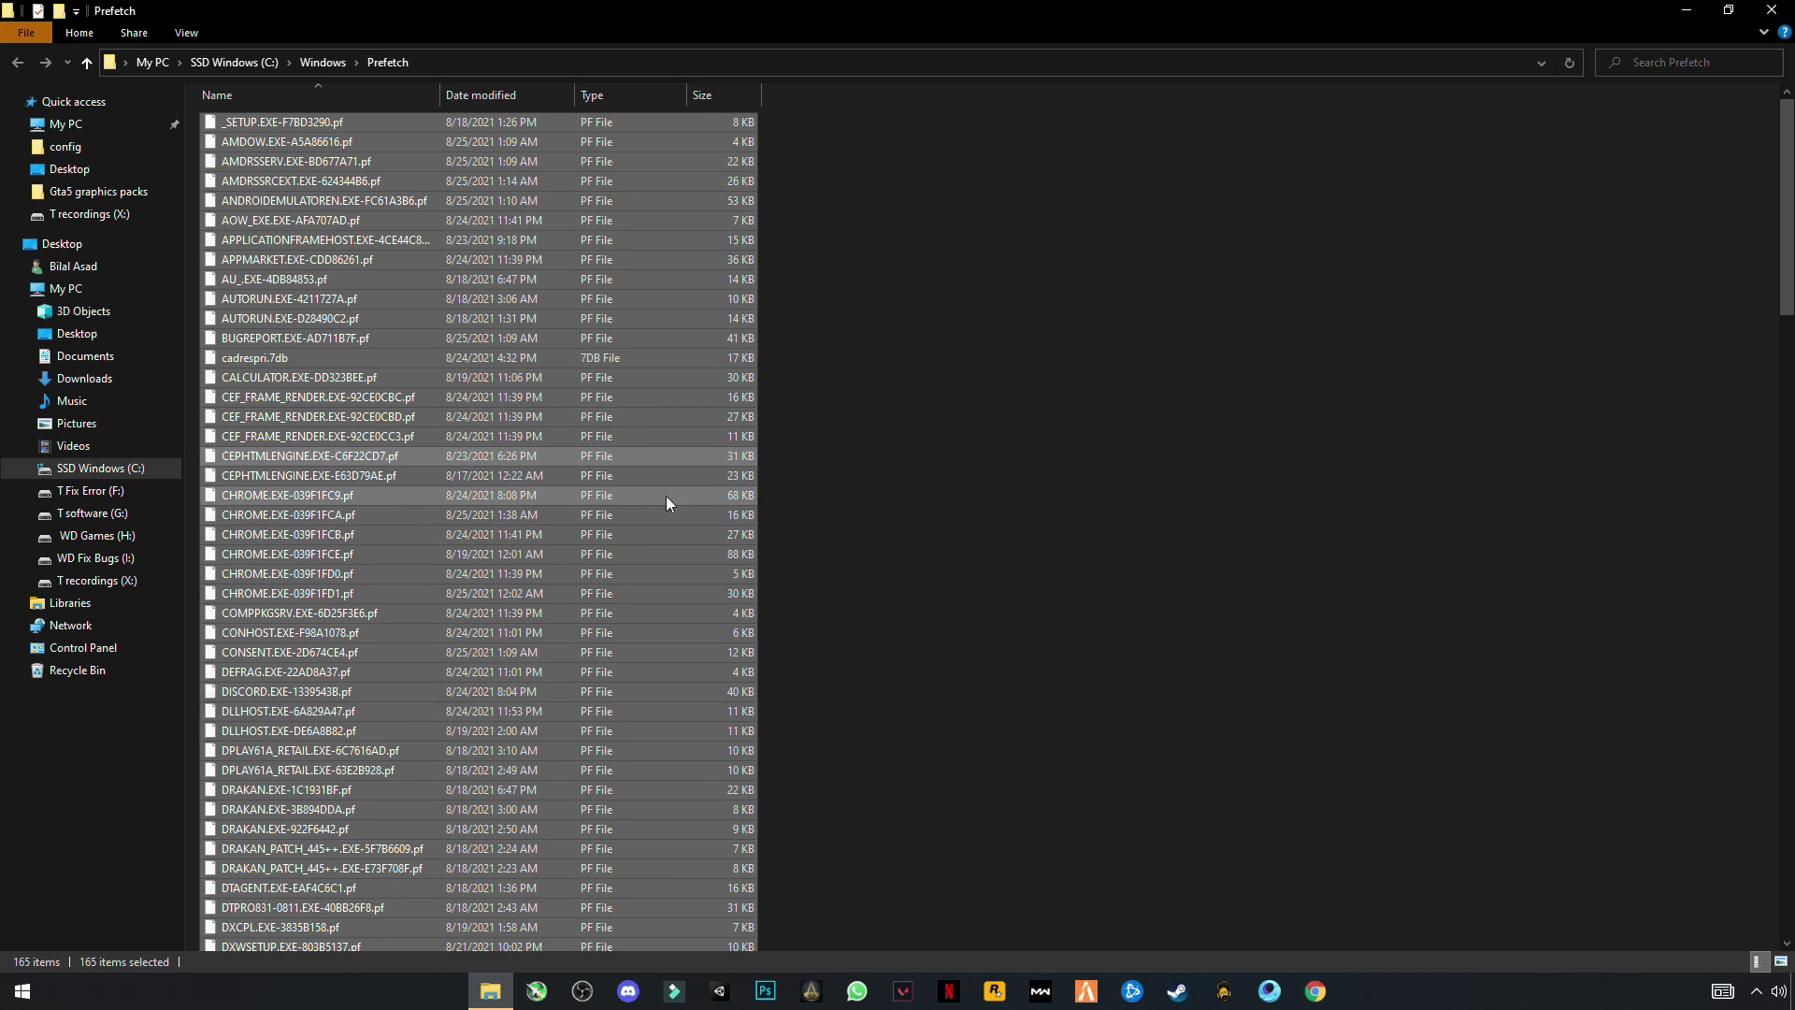
click(1771, 11)
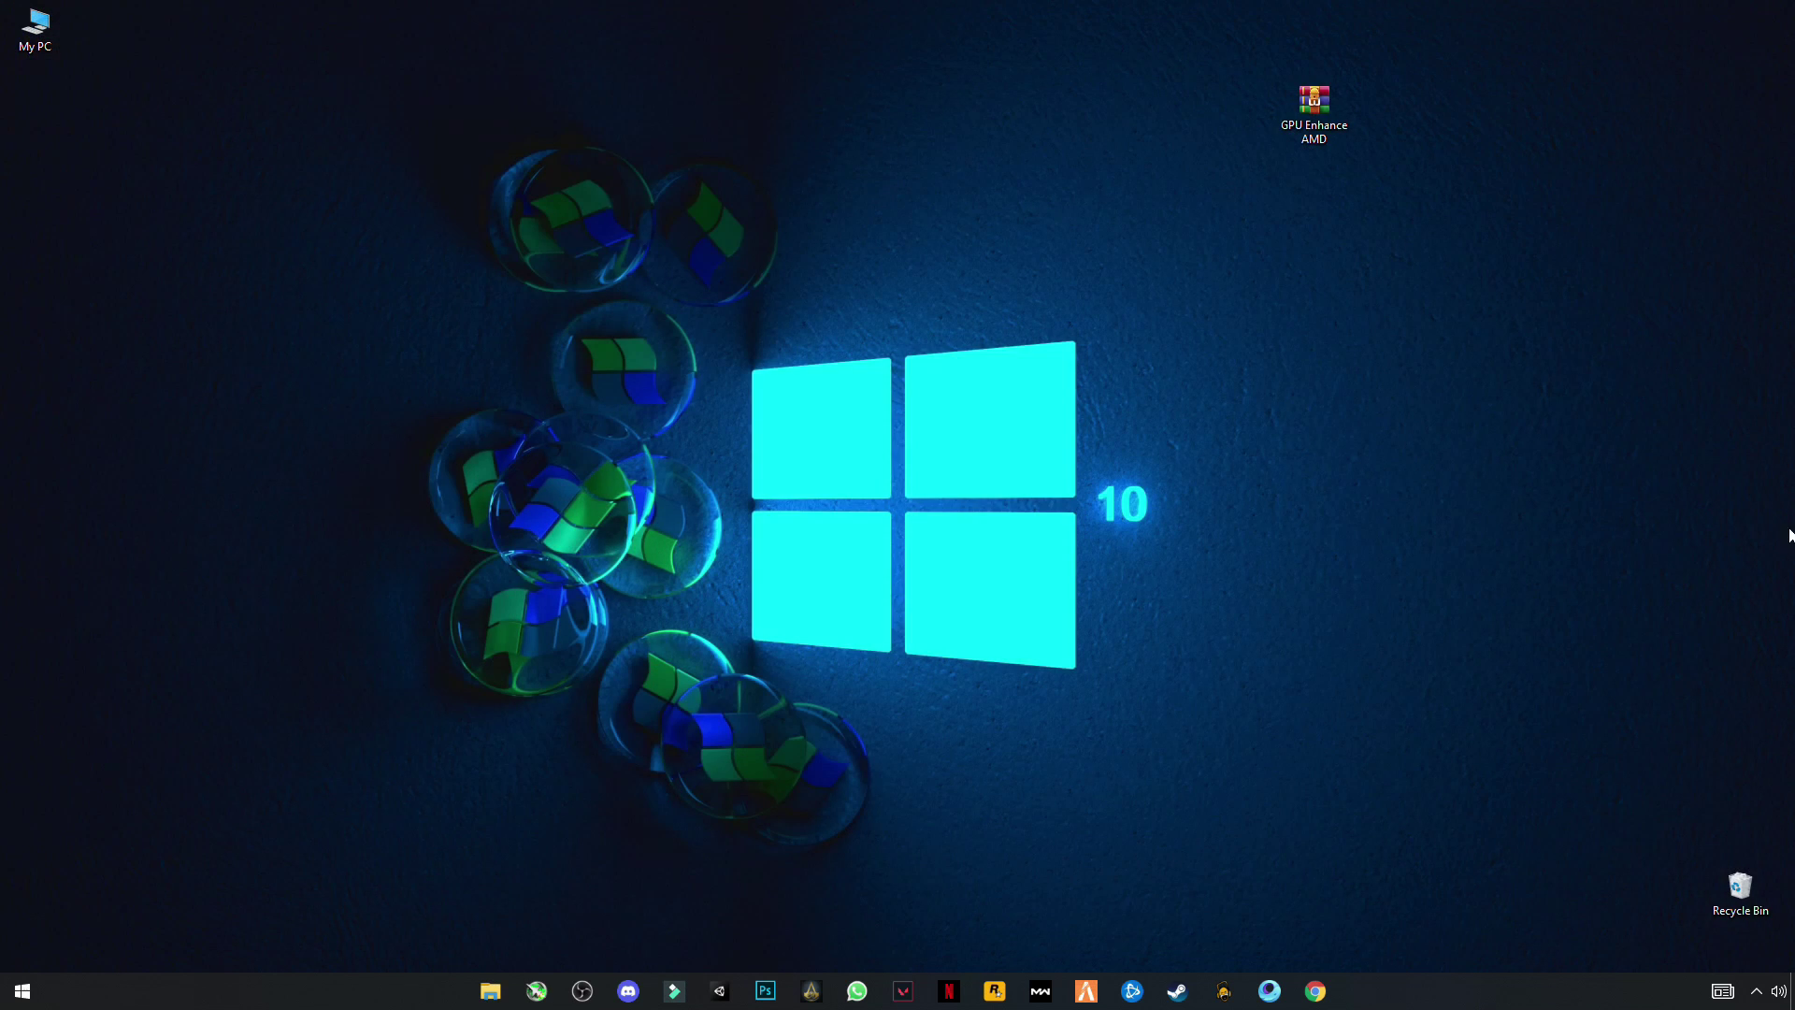
Extract the GPU Enhance AMD archive here and drag the extracted .reg file lower on the desktop.
drag(1561, 30, 1612, 70)
right_click(1319, 120)
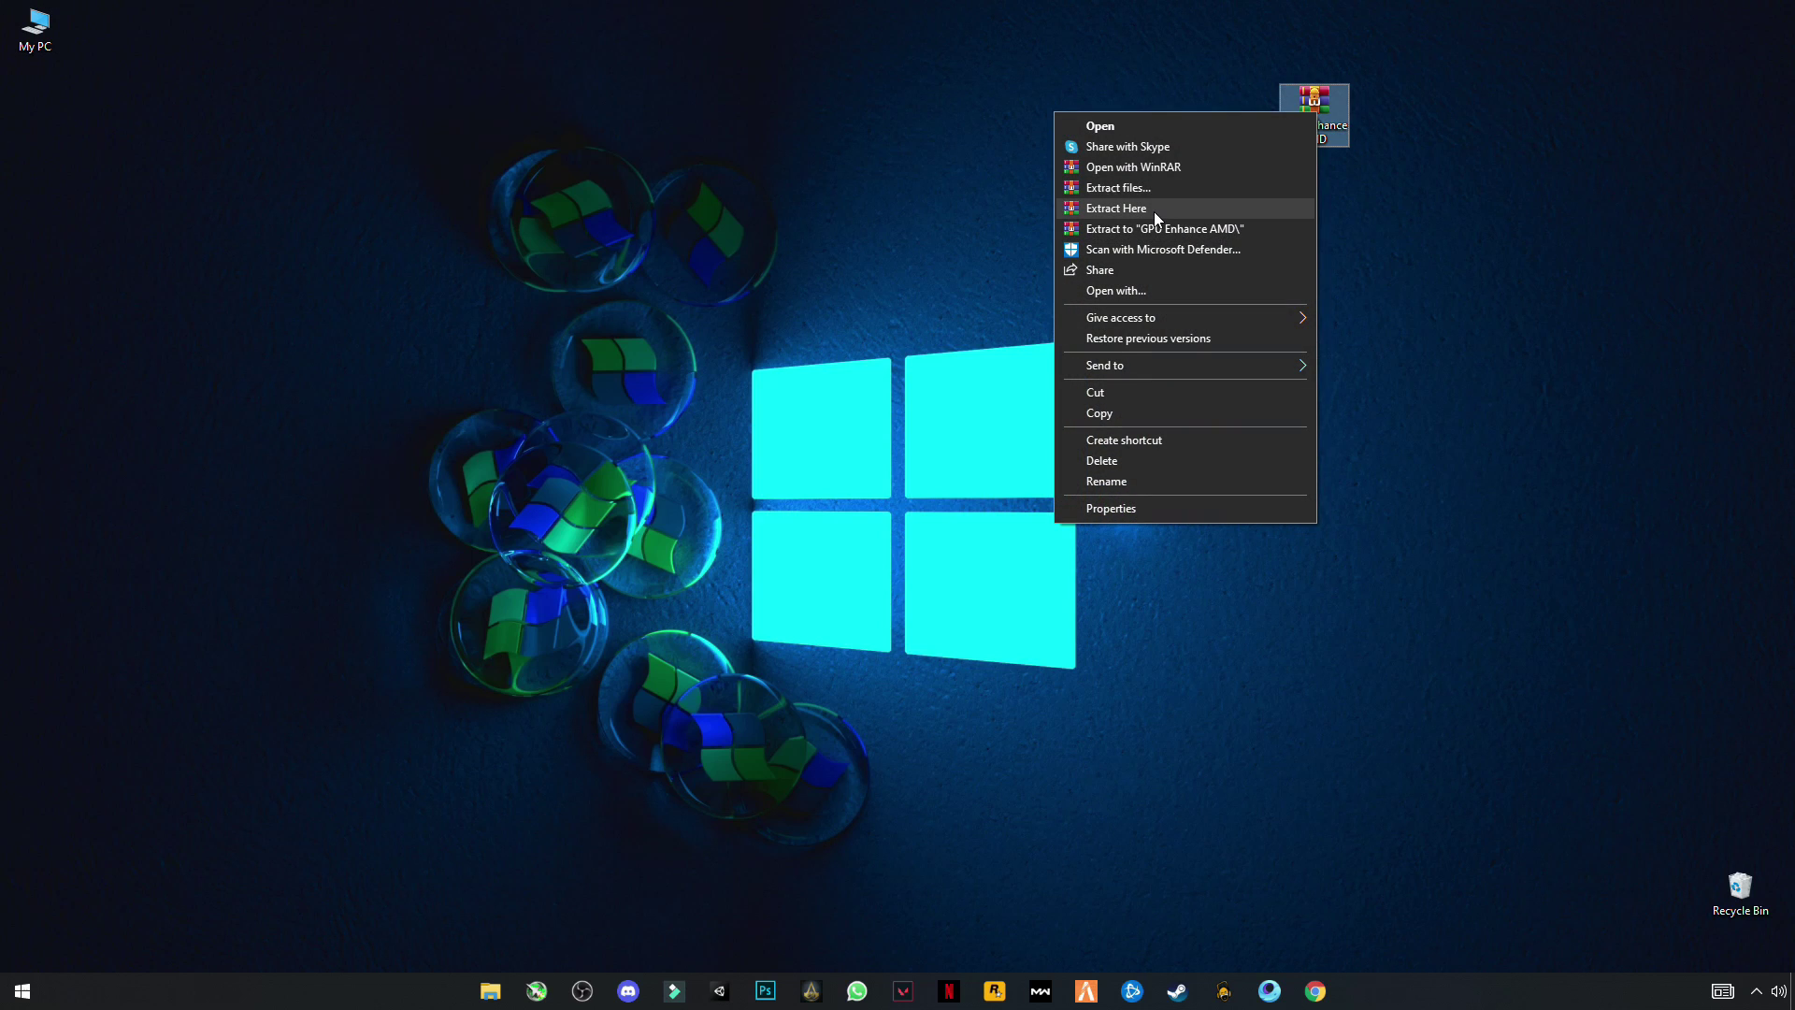
click(1118, 207)
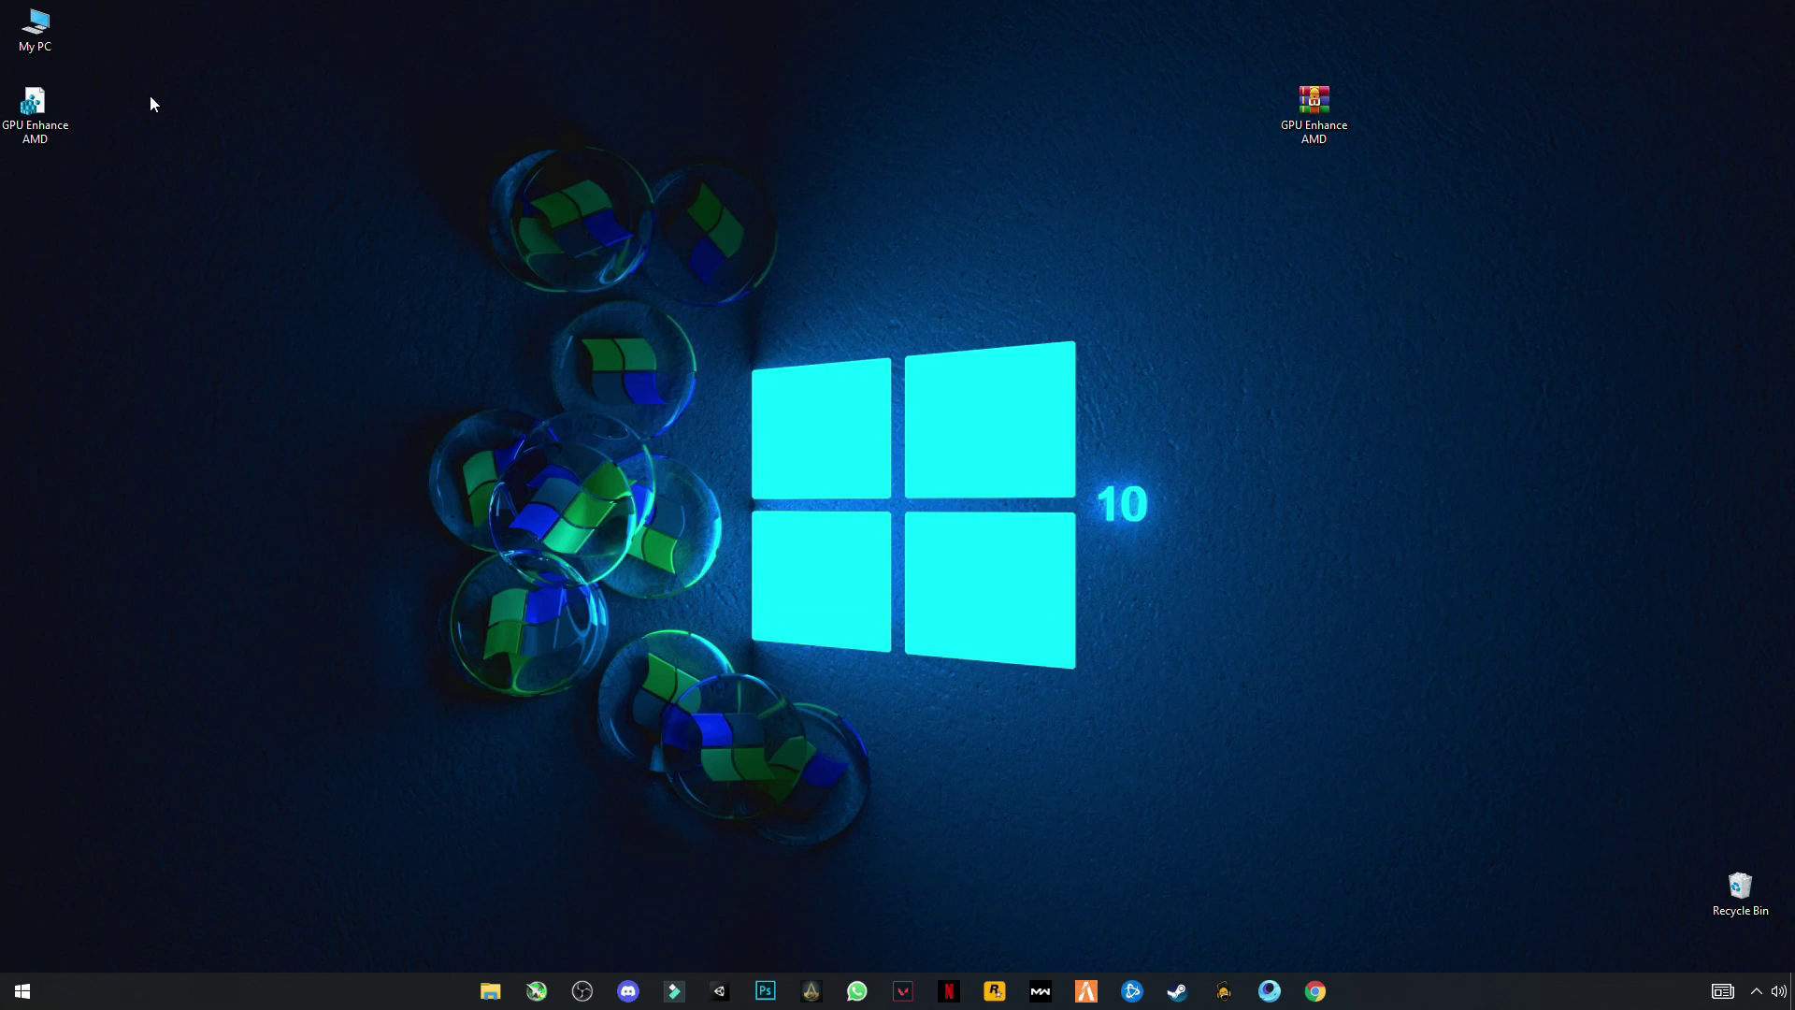
drag(35, 112, 107, 349)
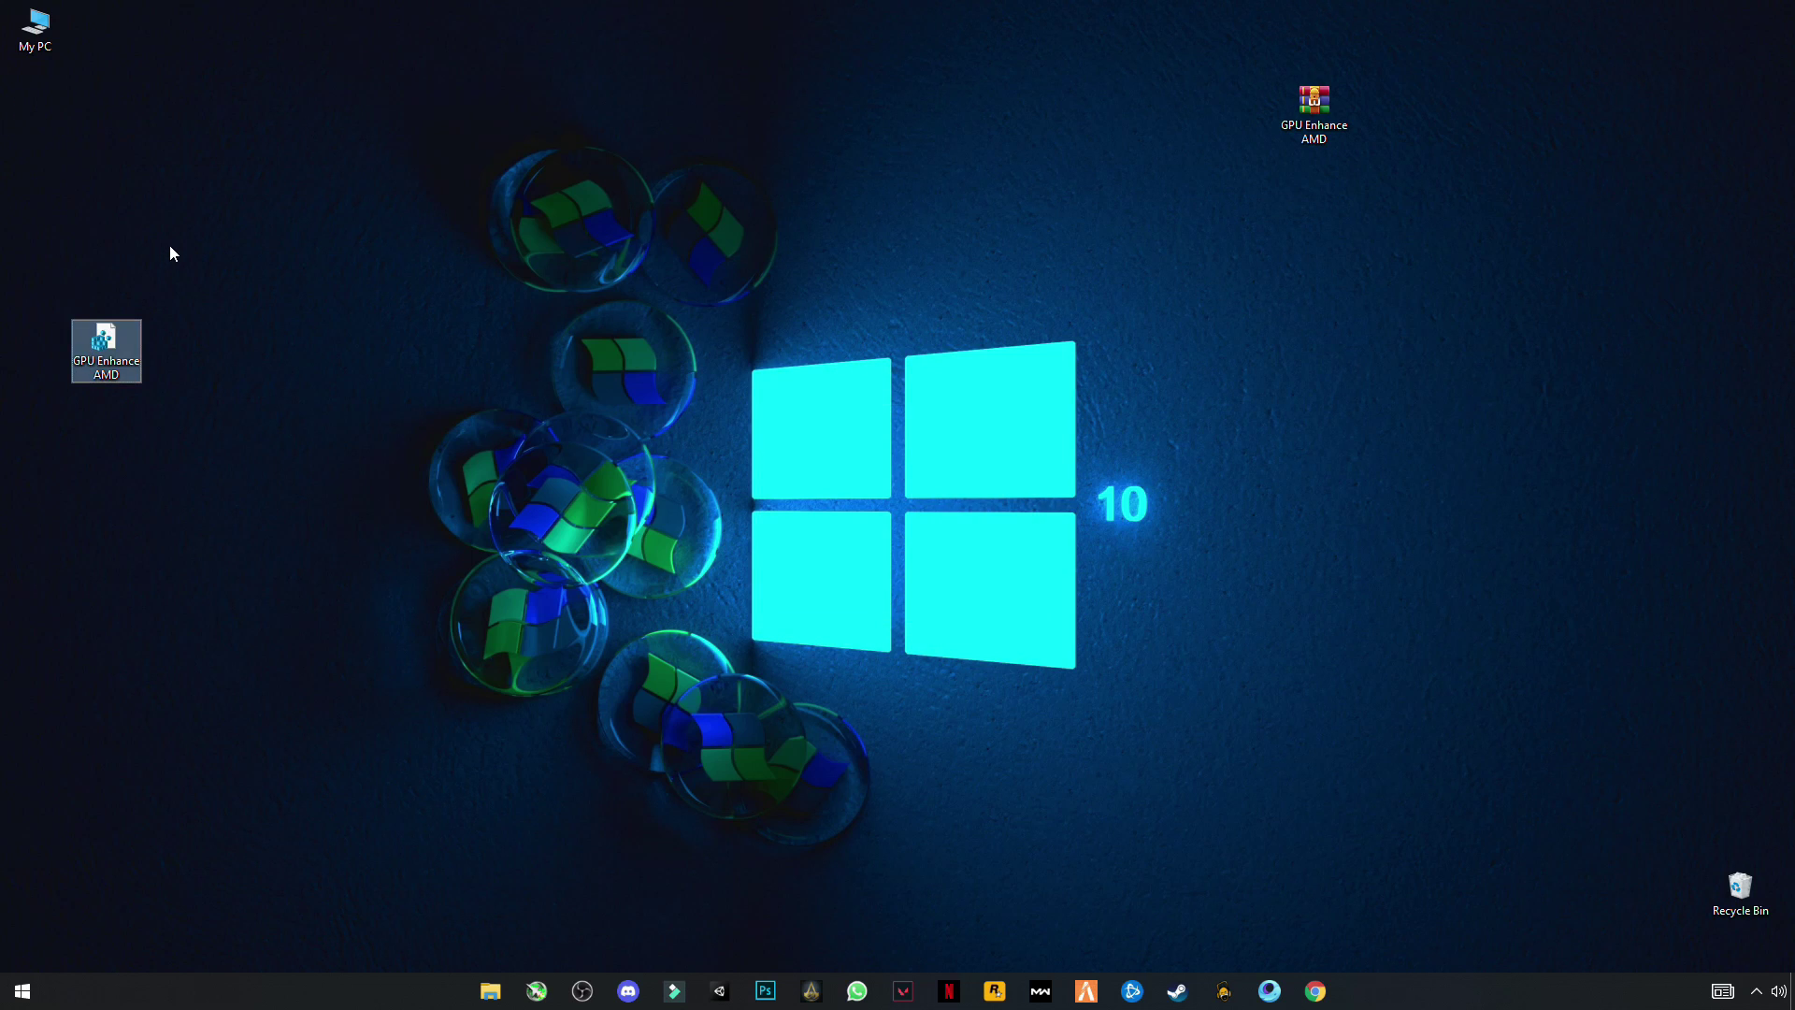
drag(171, 246, 77, 330)
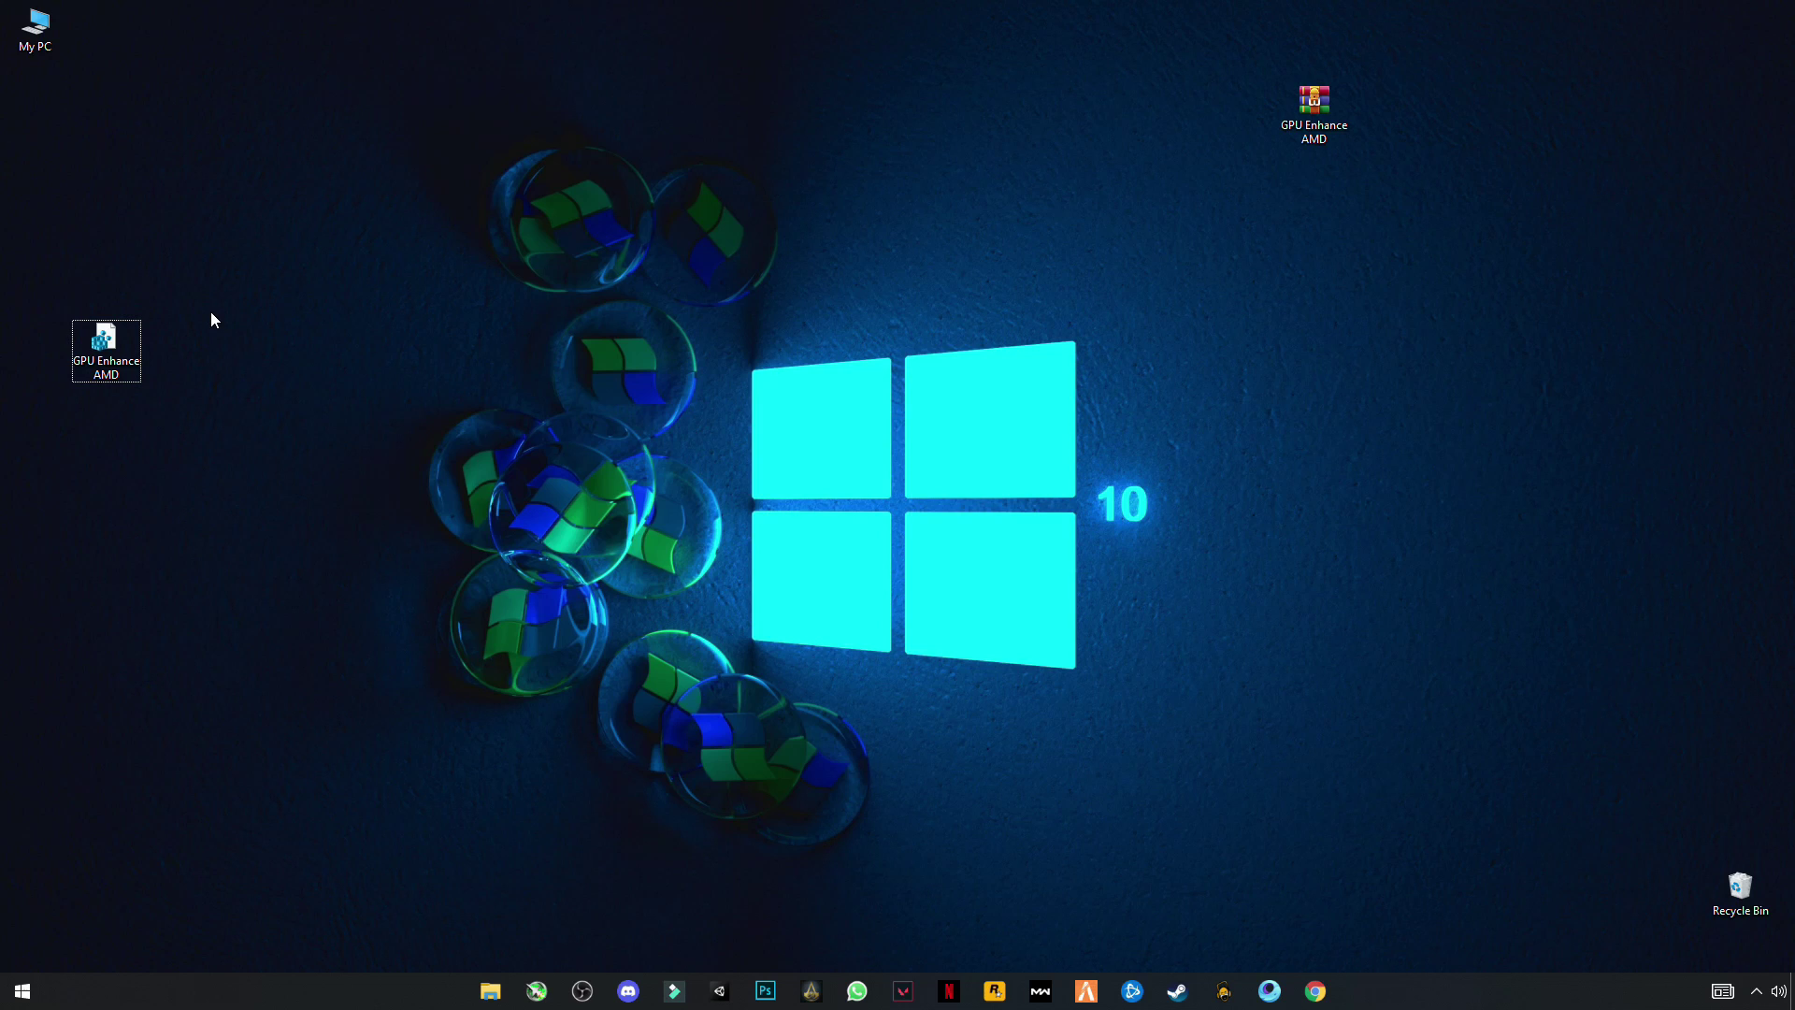
Merge GPU Enhance AMD.reg, approving UAC and the warning, then dismiss the success message.
right_click(120, 349)
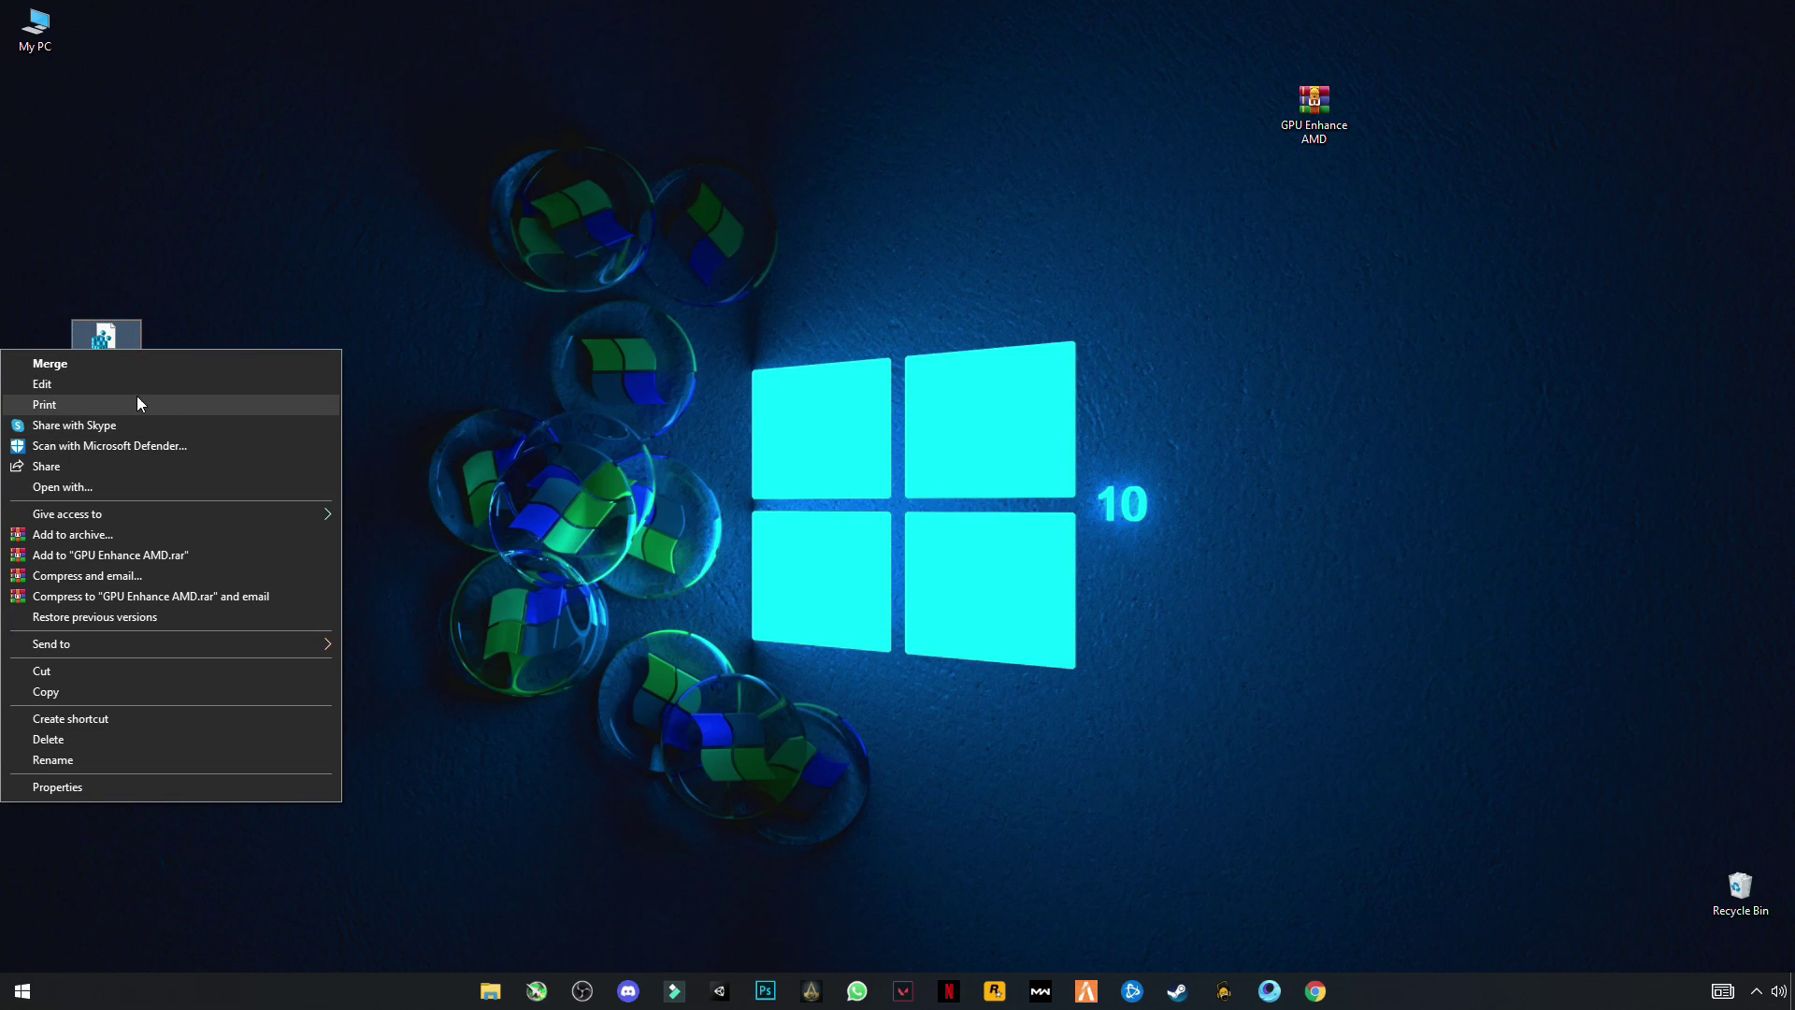
click(72, 364)
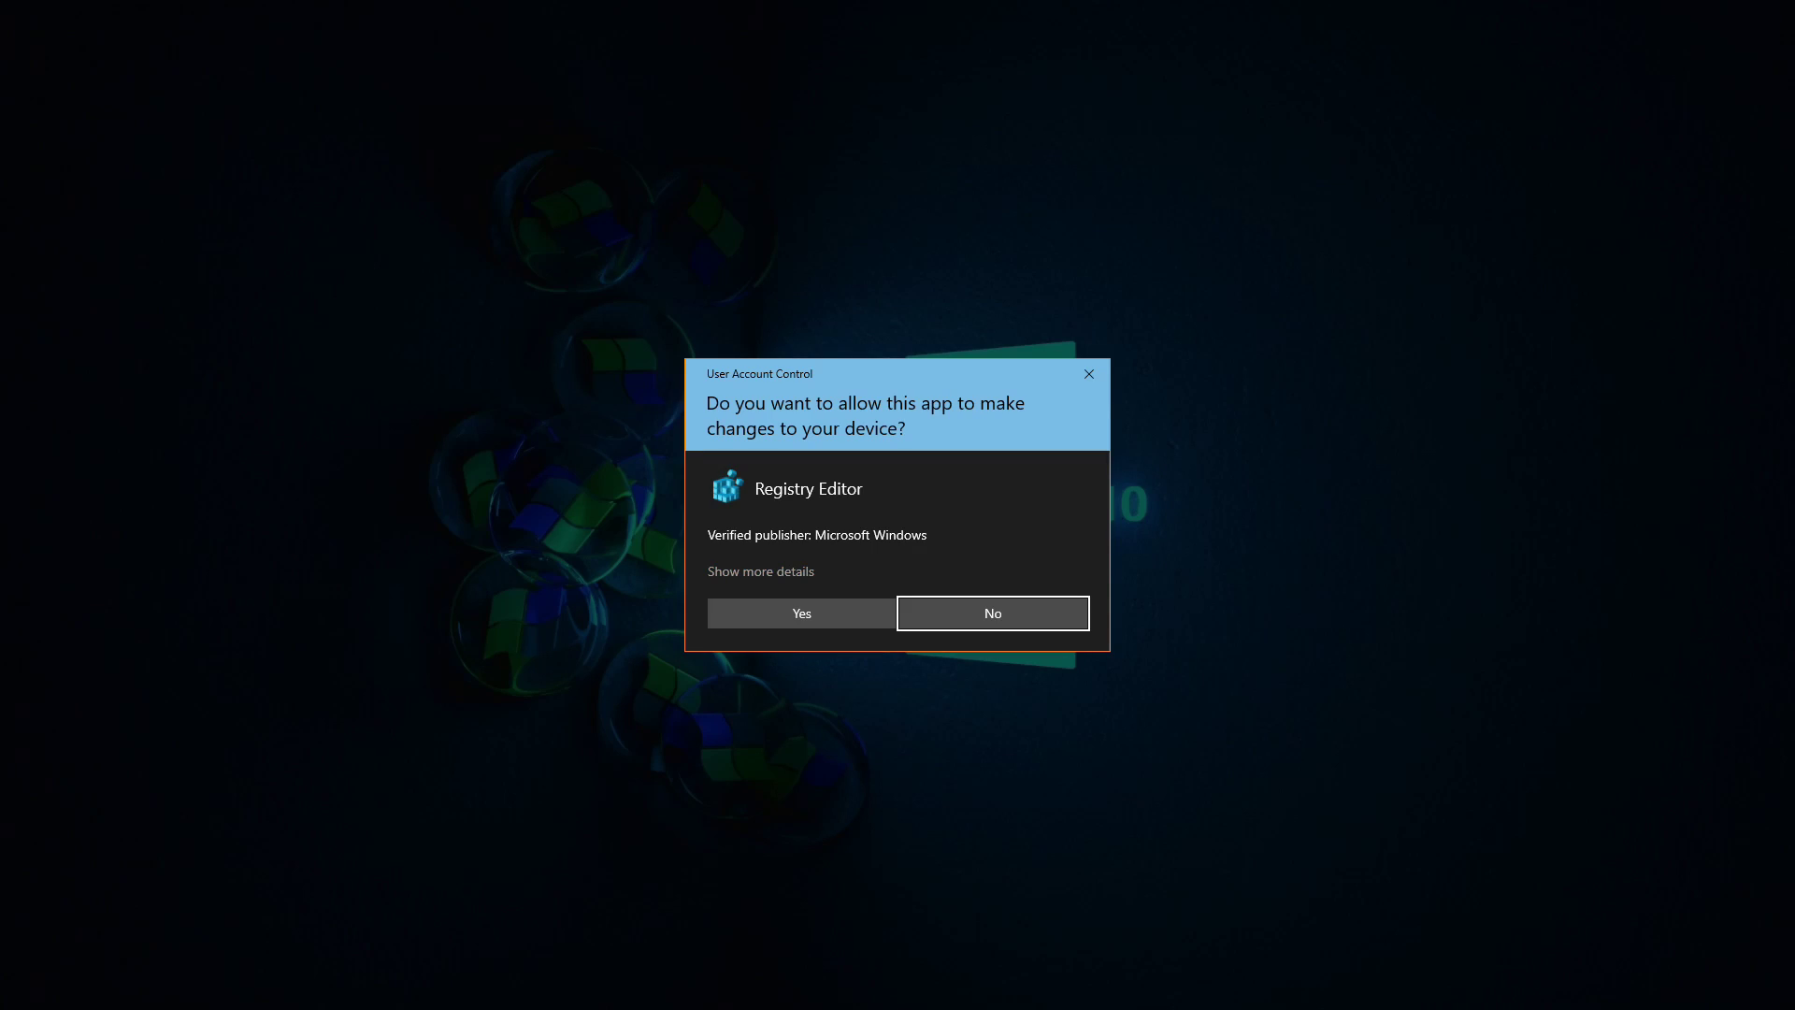
click(880, 619)
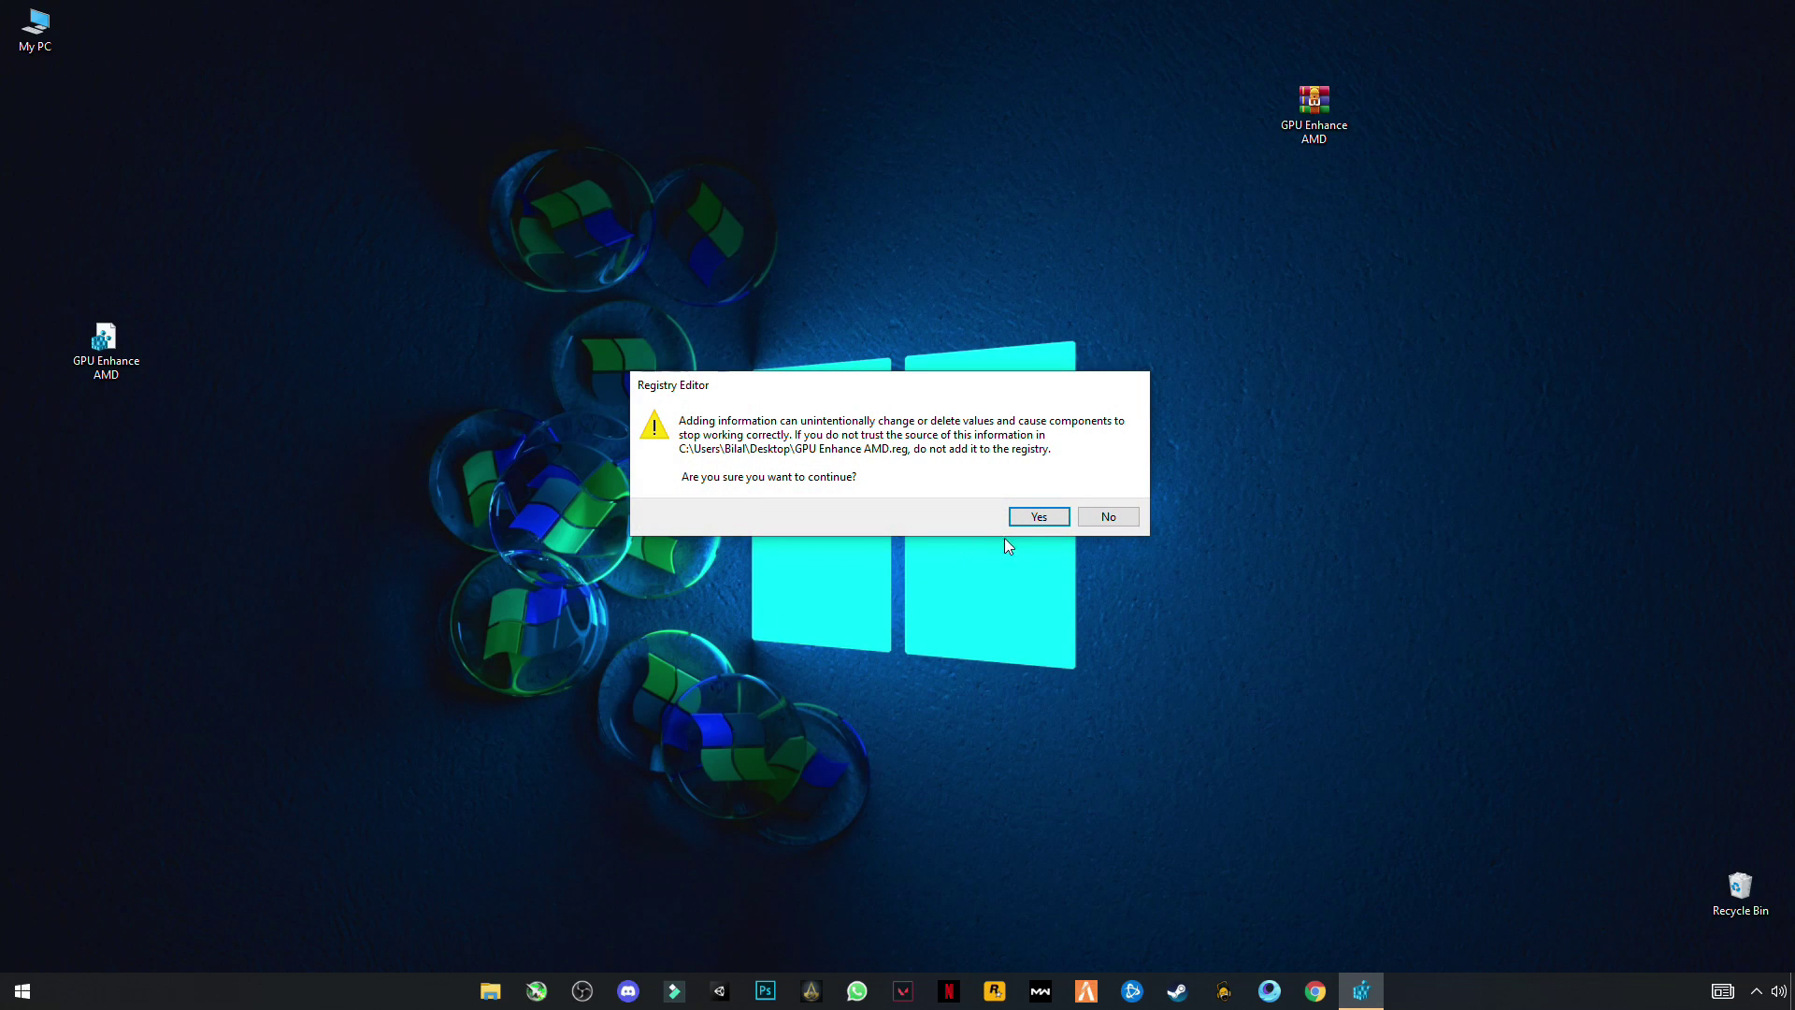
click(1038, 518)
click(1108, 498)
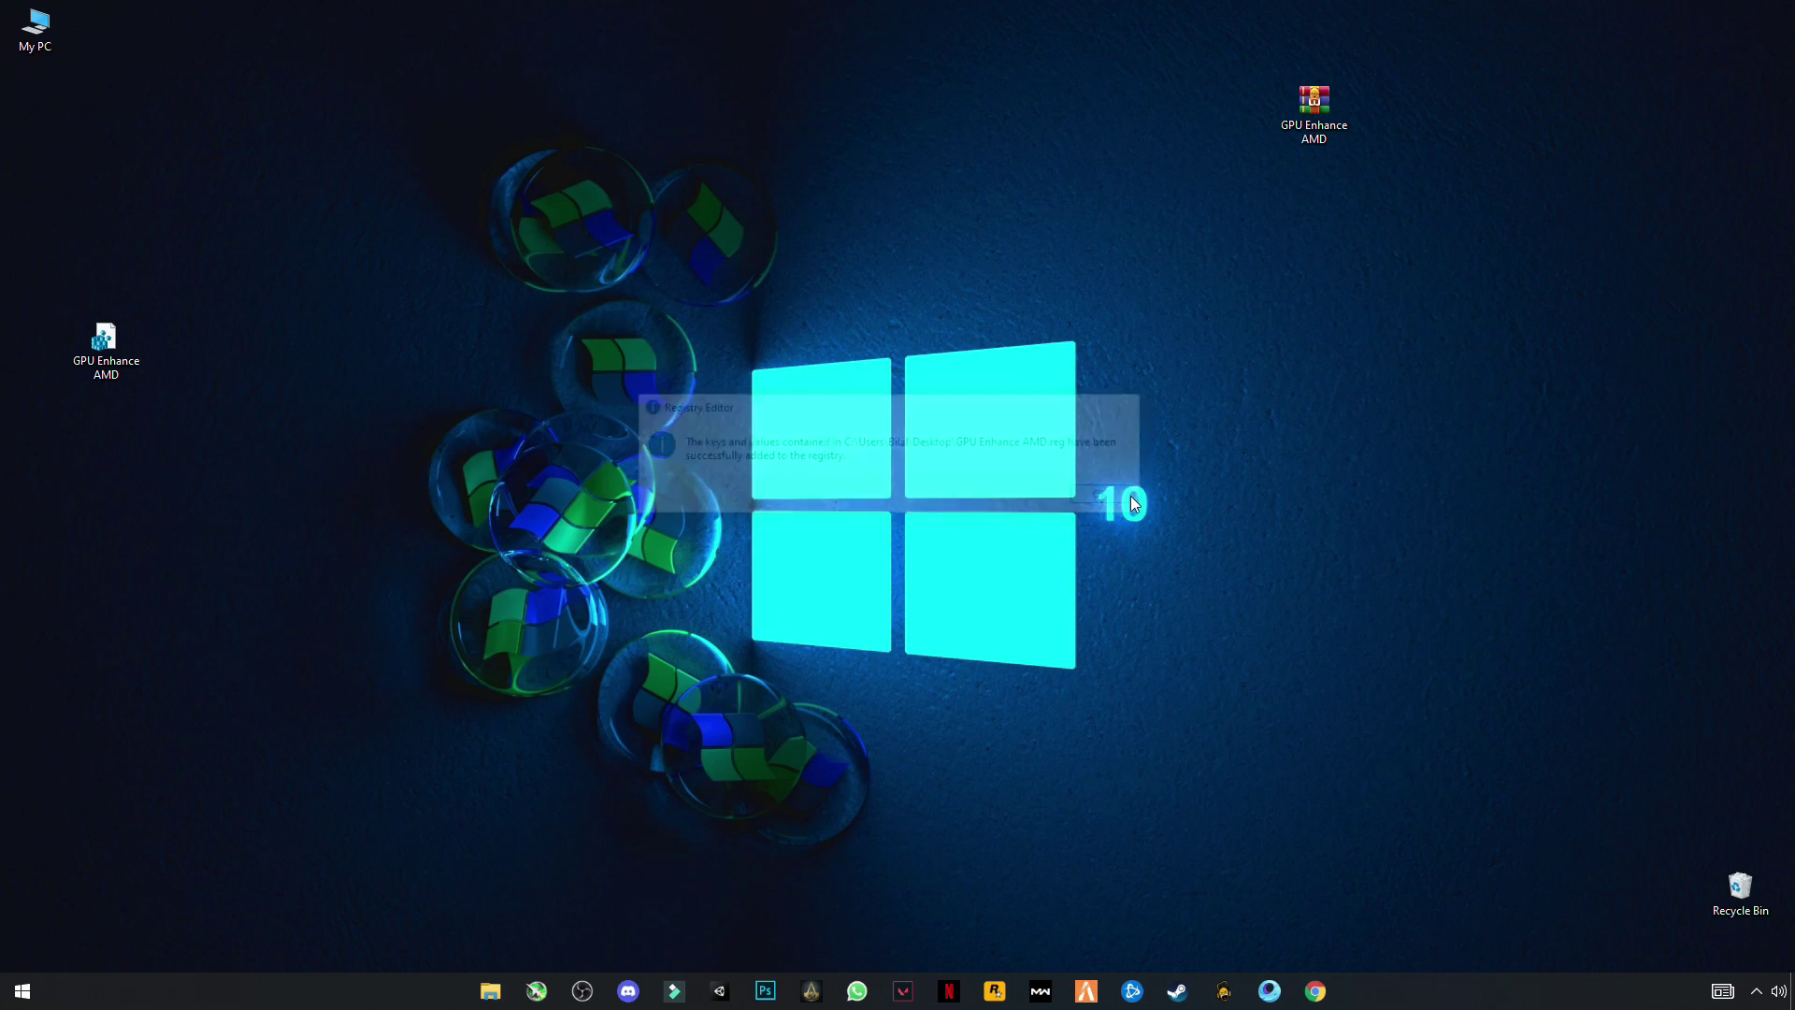